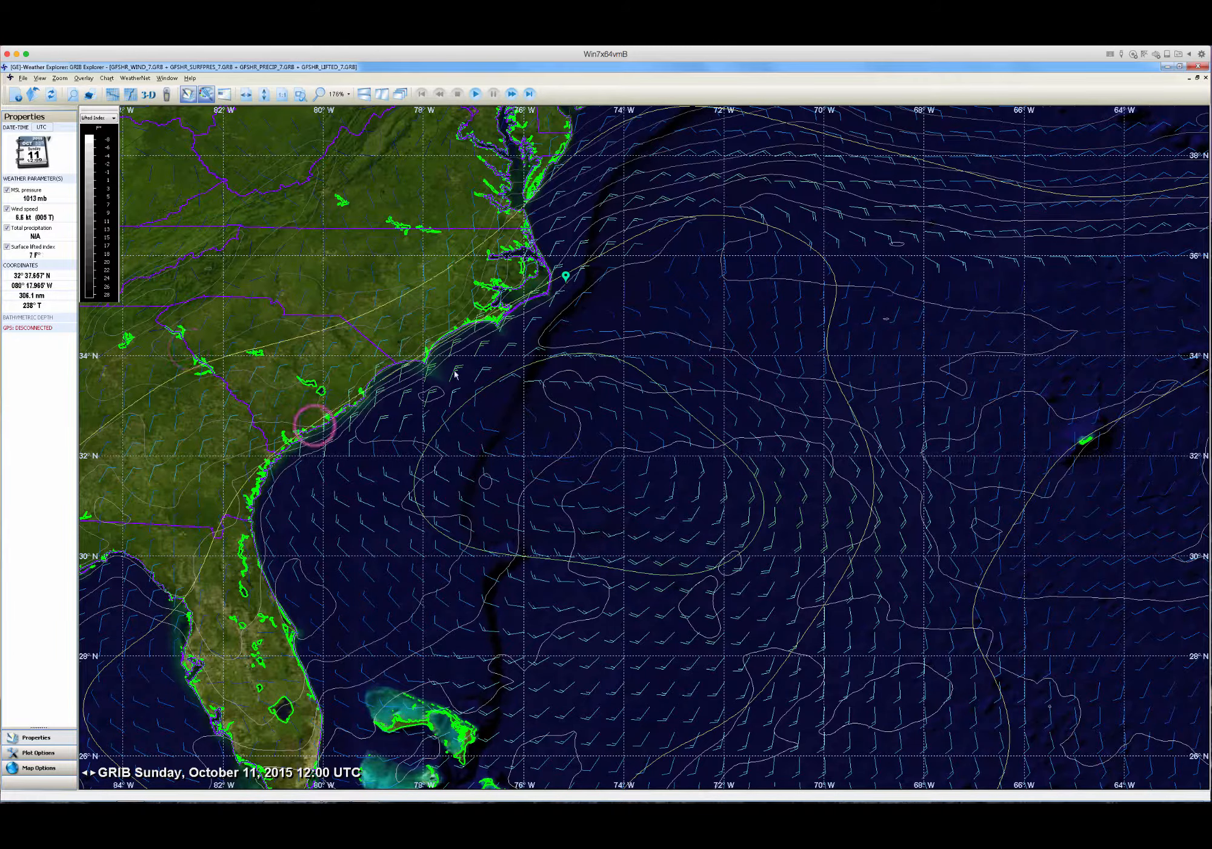
drag(468, 774, 520, 262)
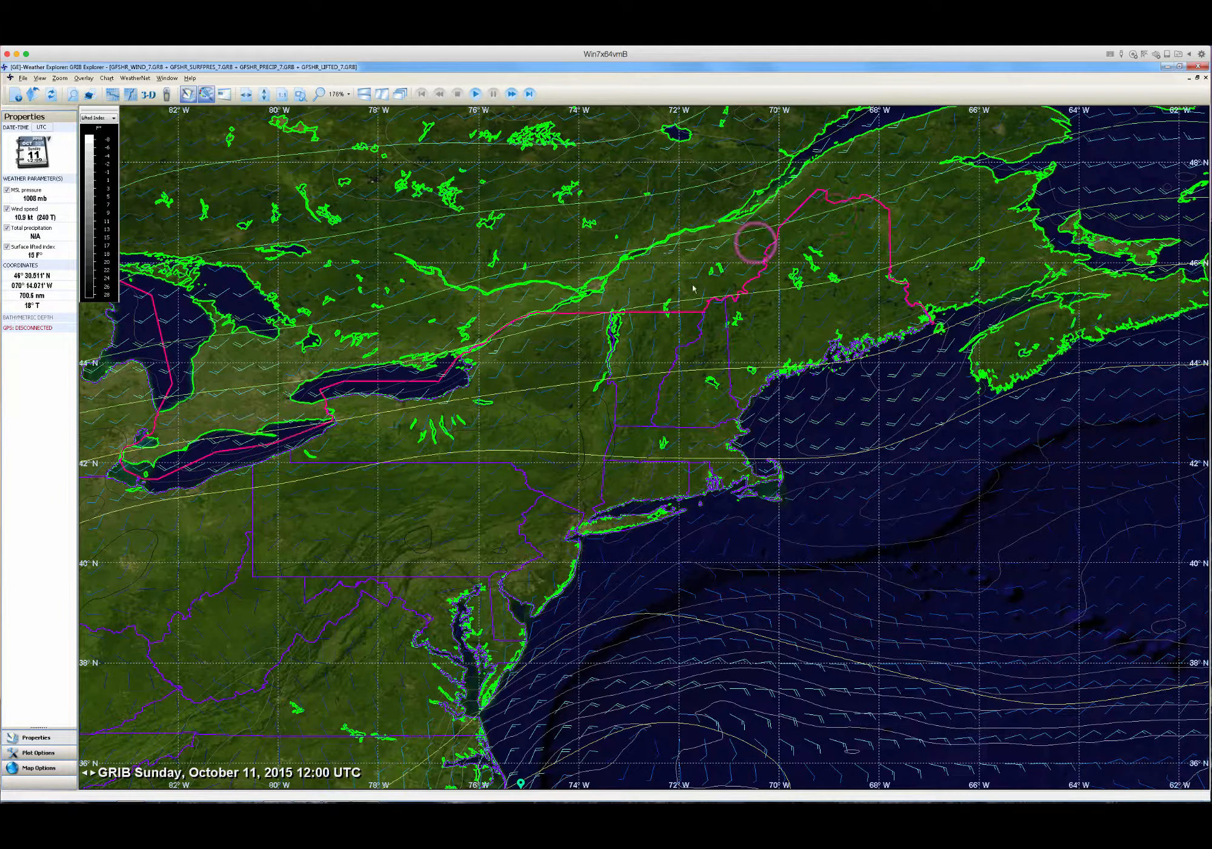
drag(672, 755, 553, 303)
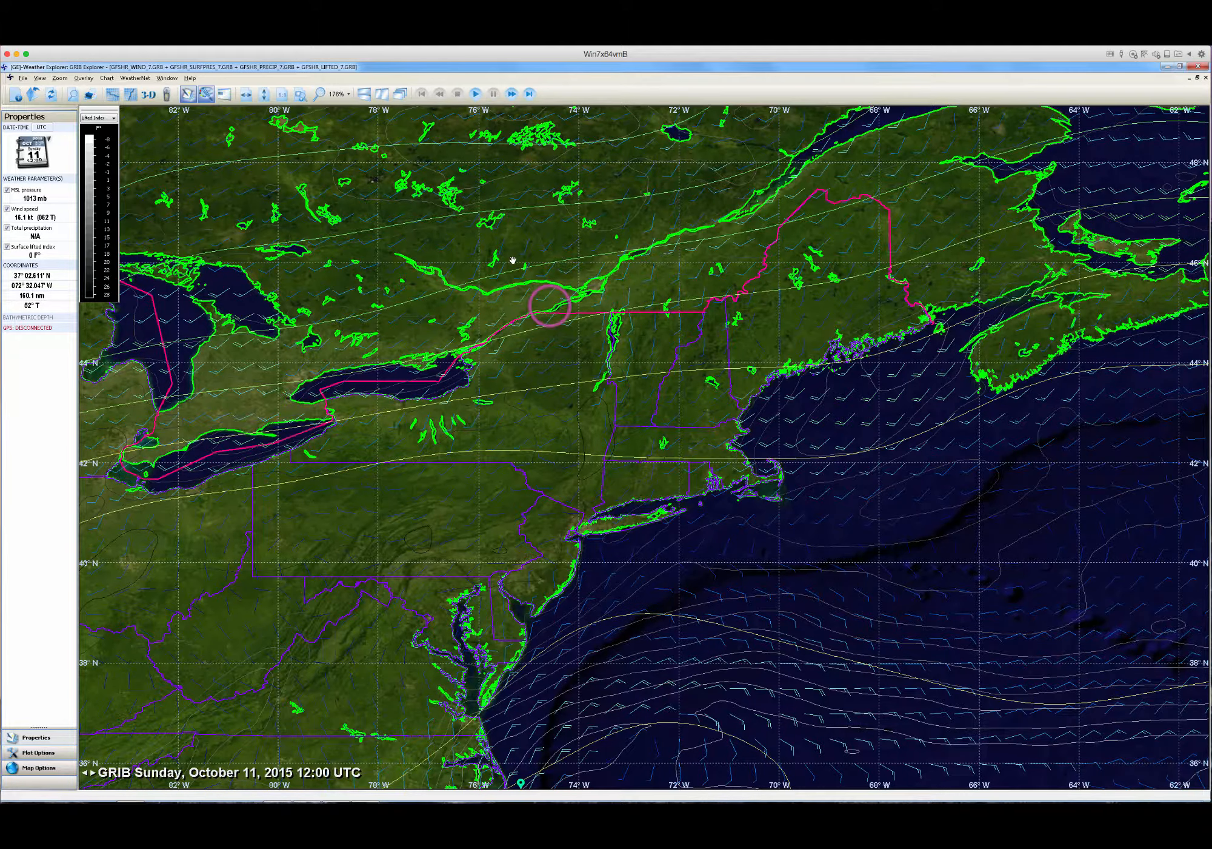
drag(750, 482, 587, 475)
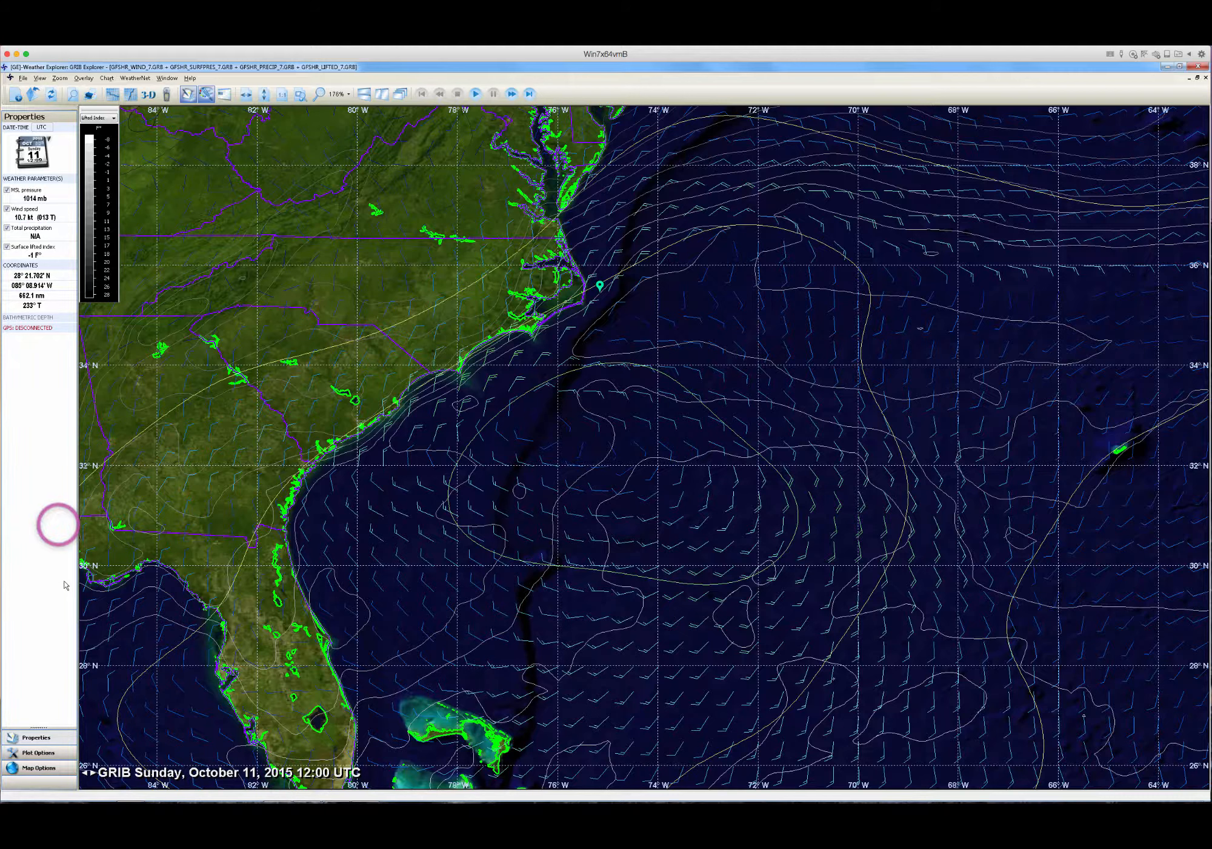
- Toggle the color palette key and the properties panel off and back on
click(41, 753)
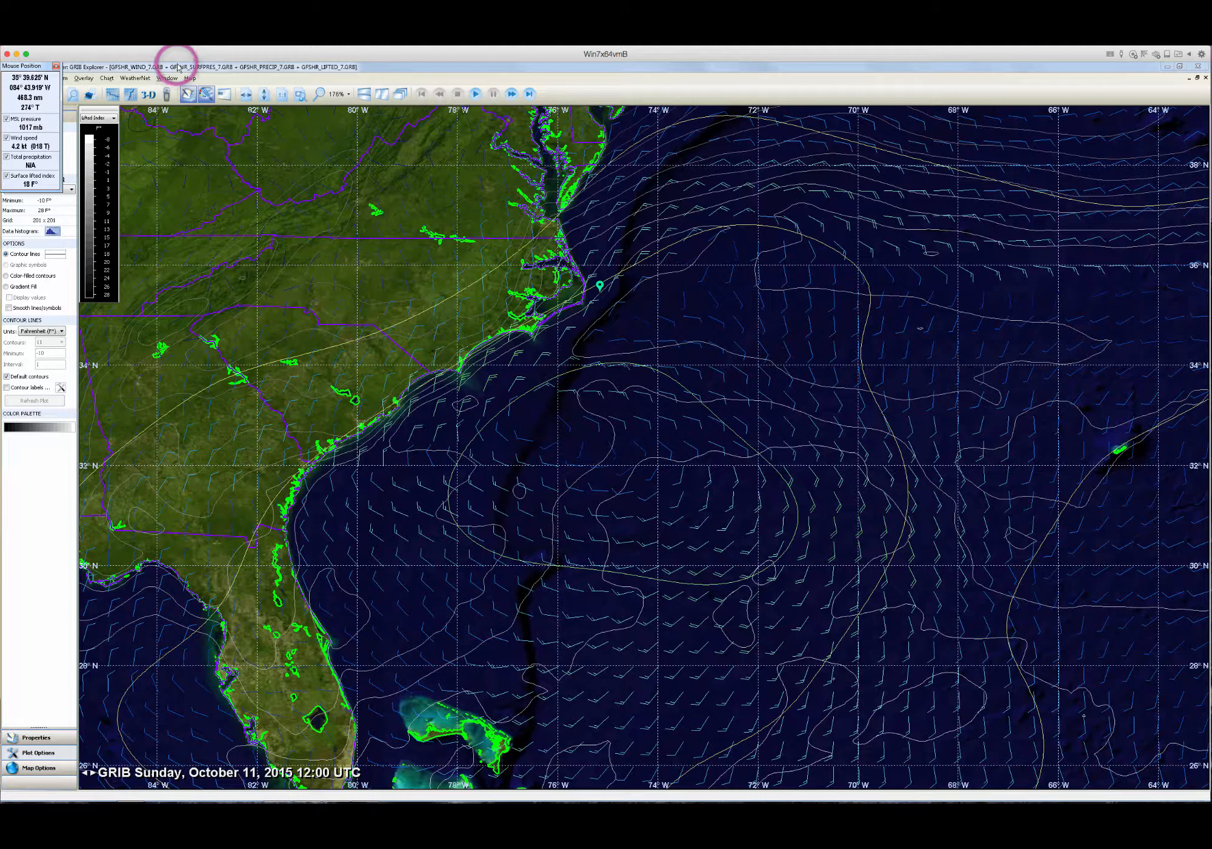
click(205, 94)
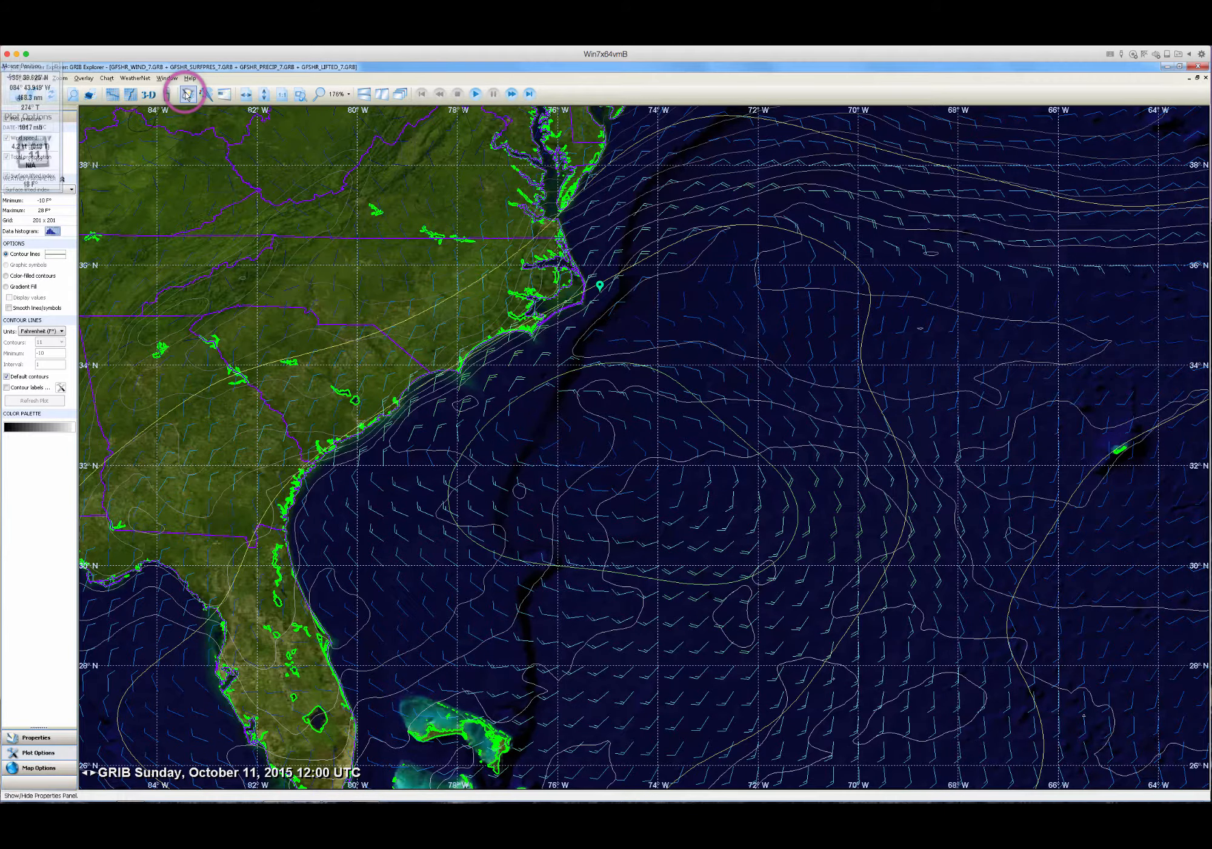
click(188, 95)
click(206, 95)
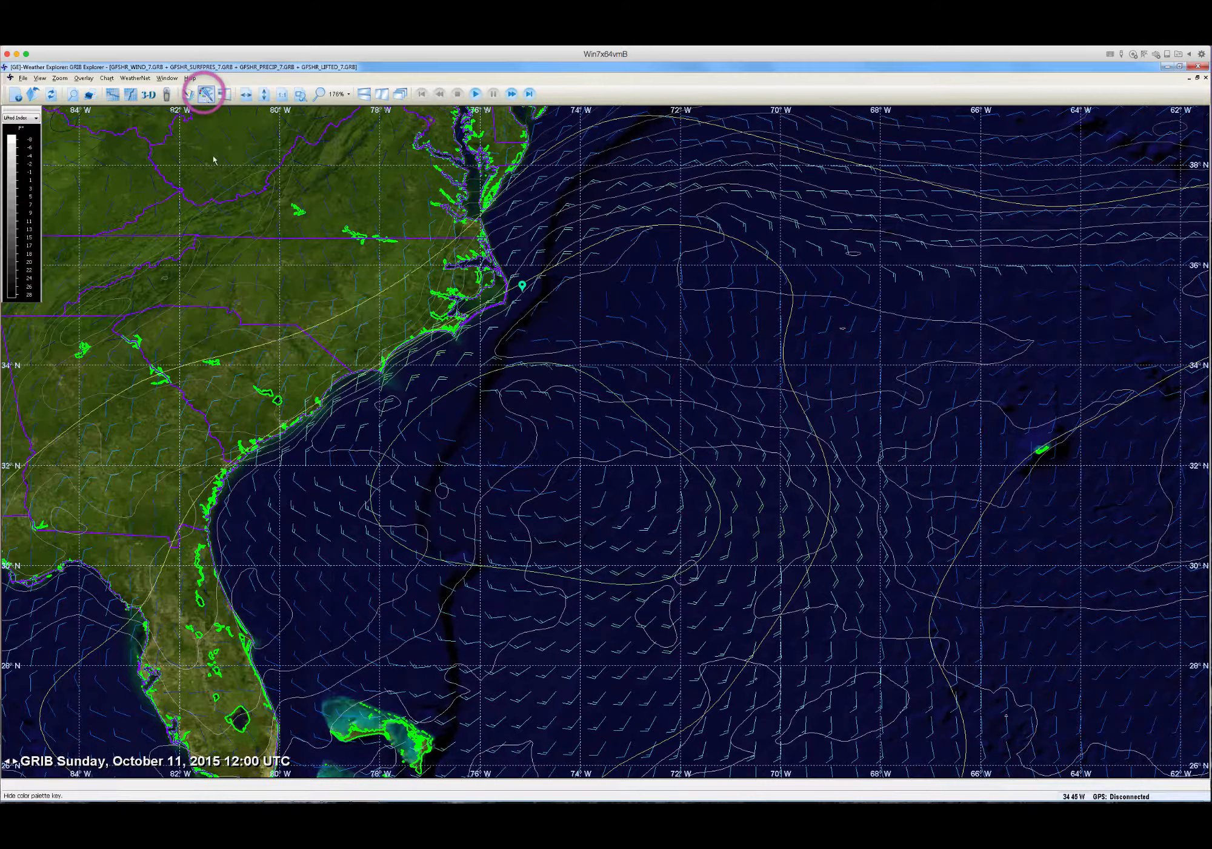
click(200, 183)
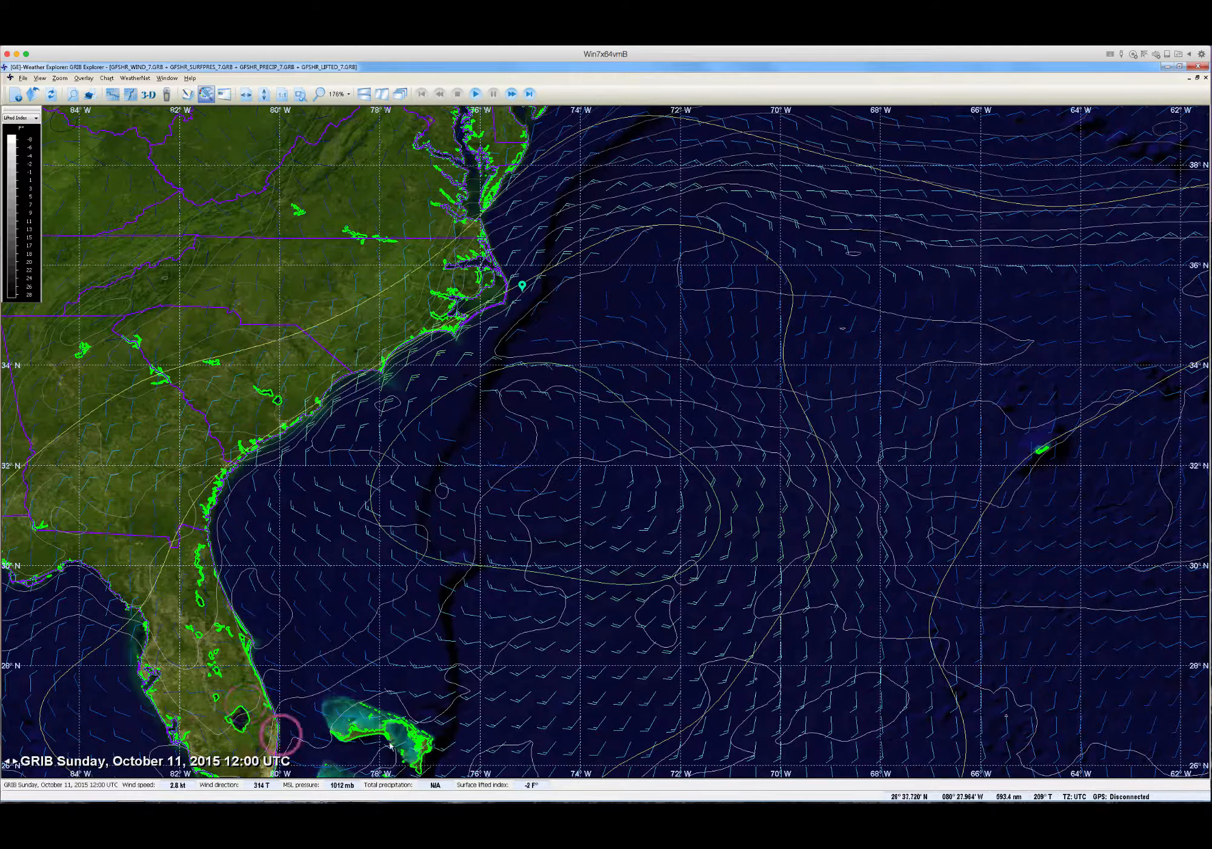
click(189, 94)
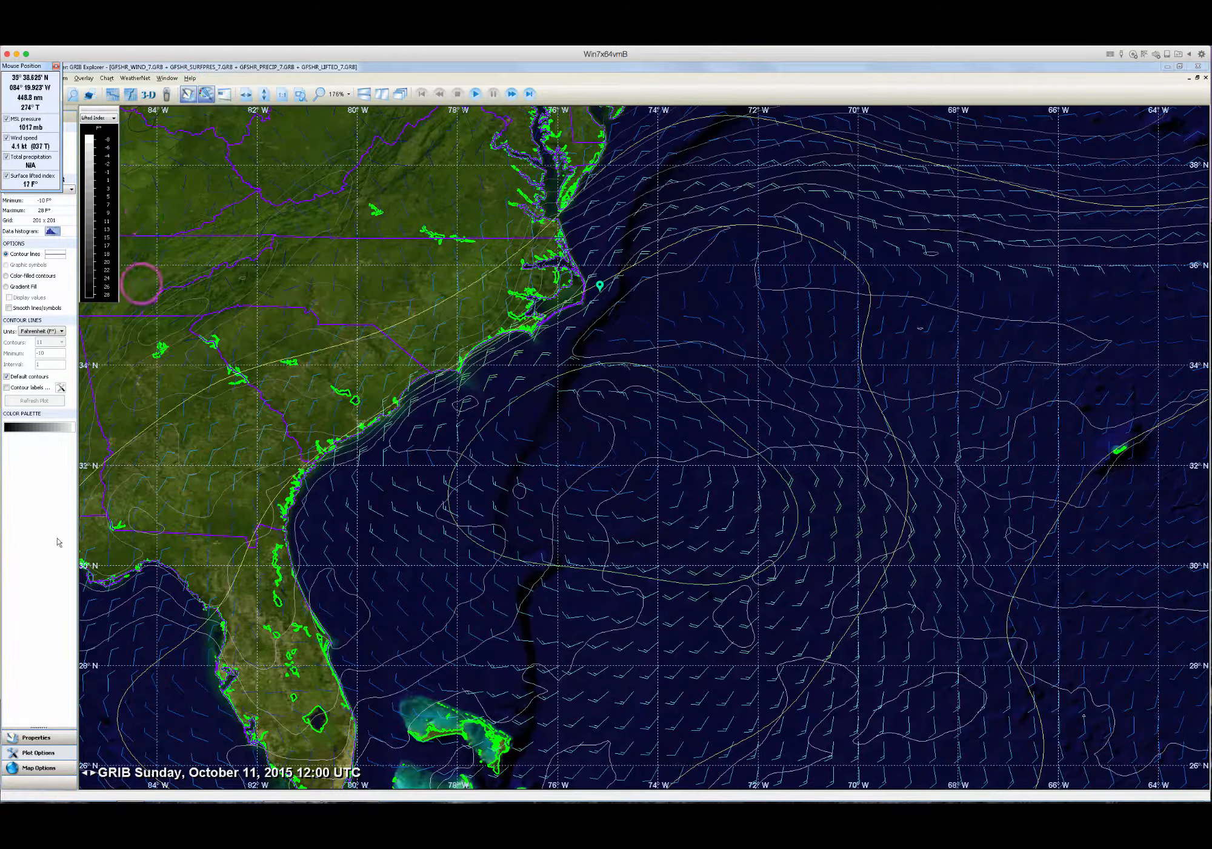
- Show the plot options for the Wind speed weather parameter
click(34, 752)
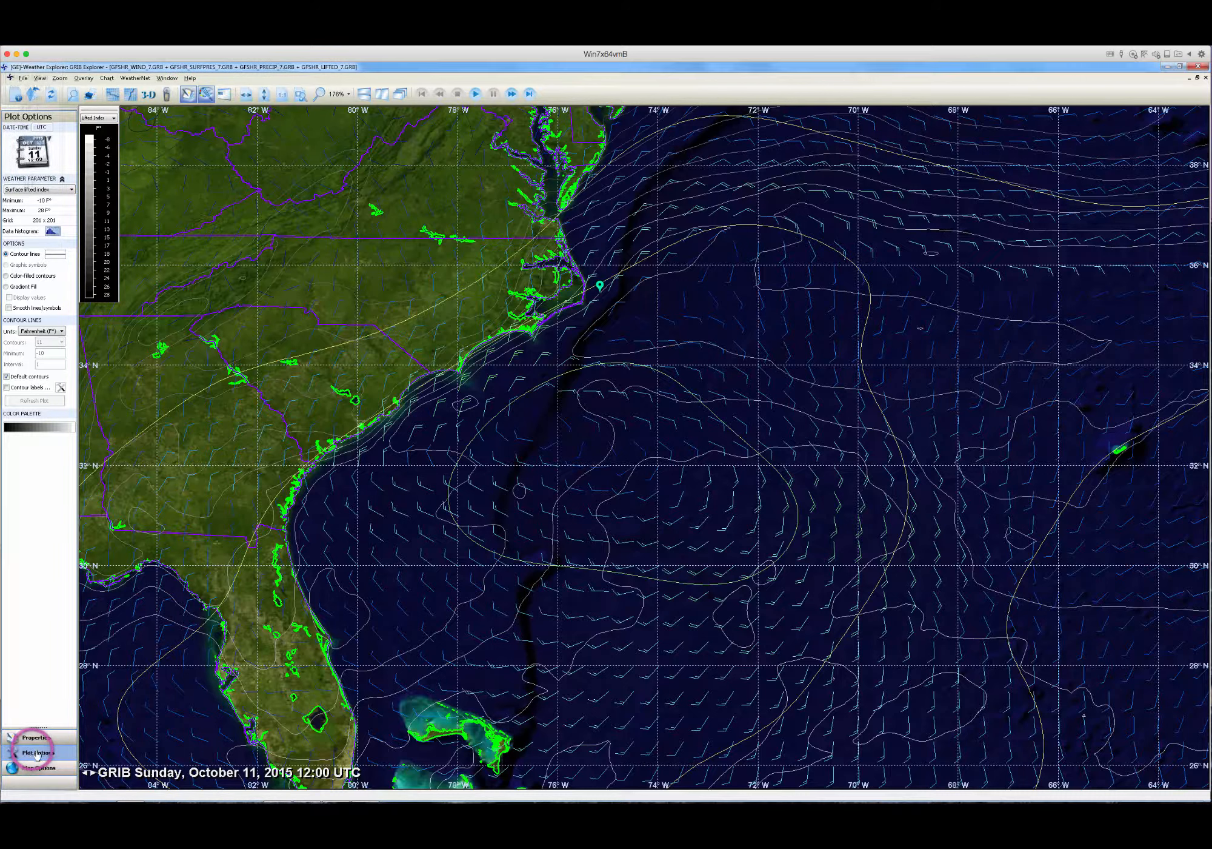
click(72, 190)
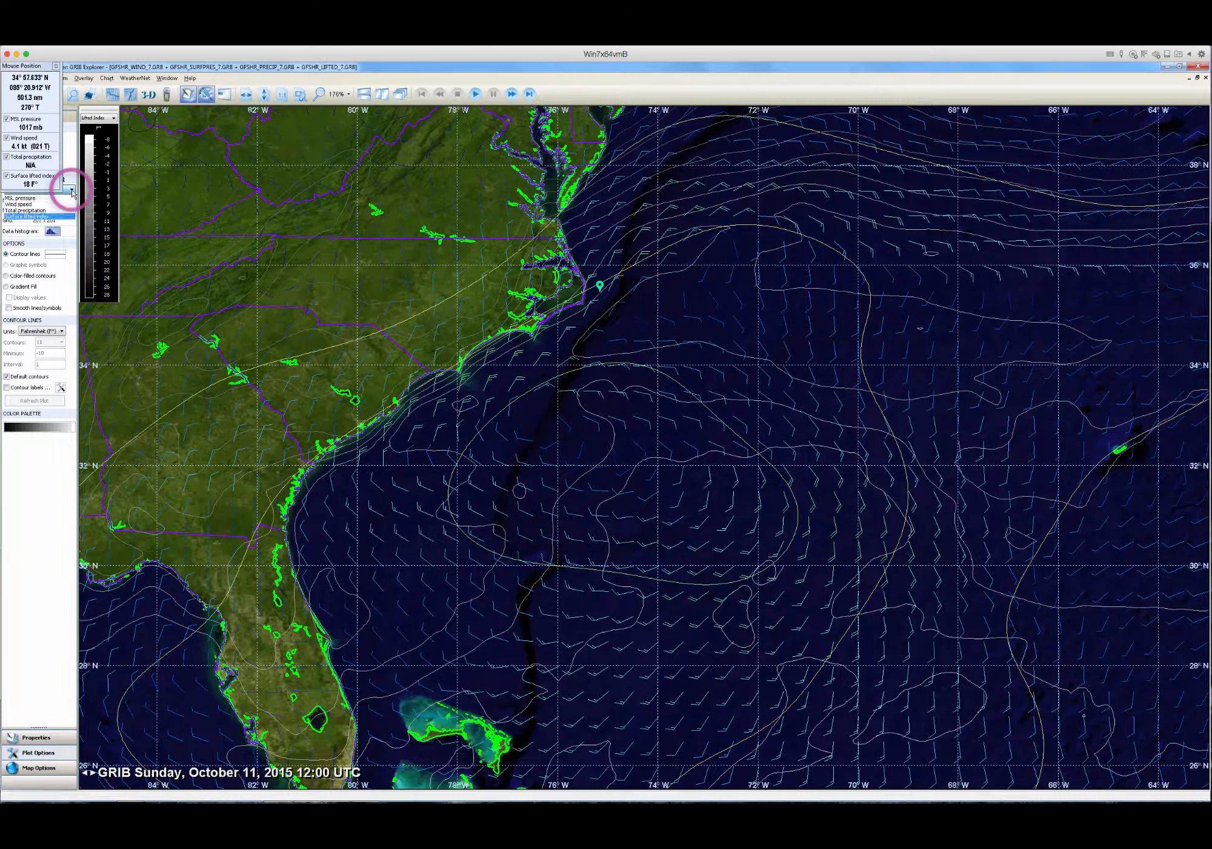
click(44, 205)
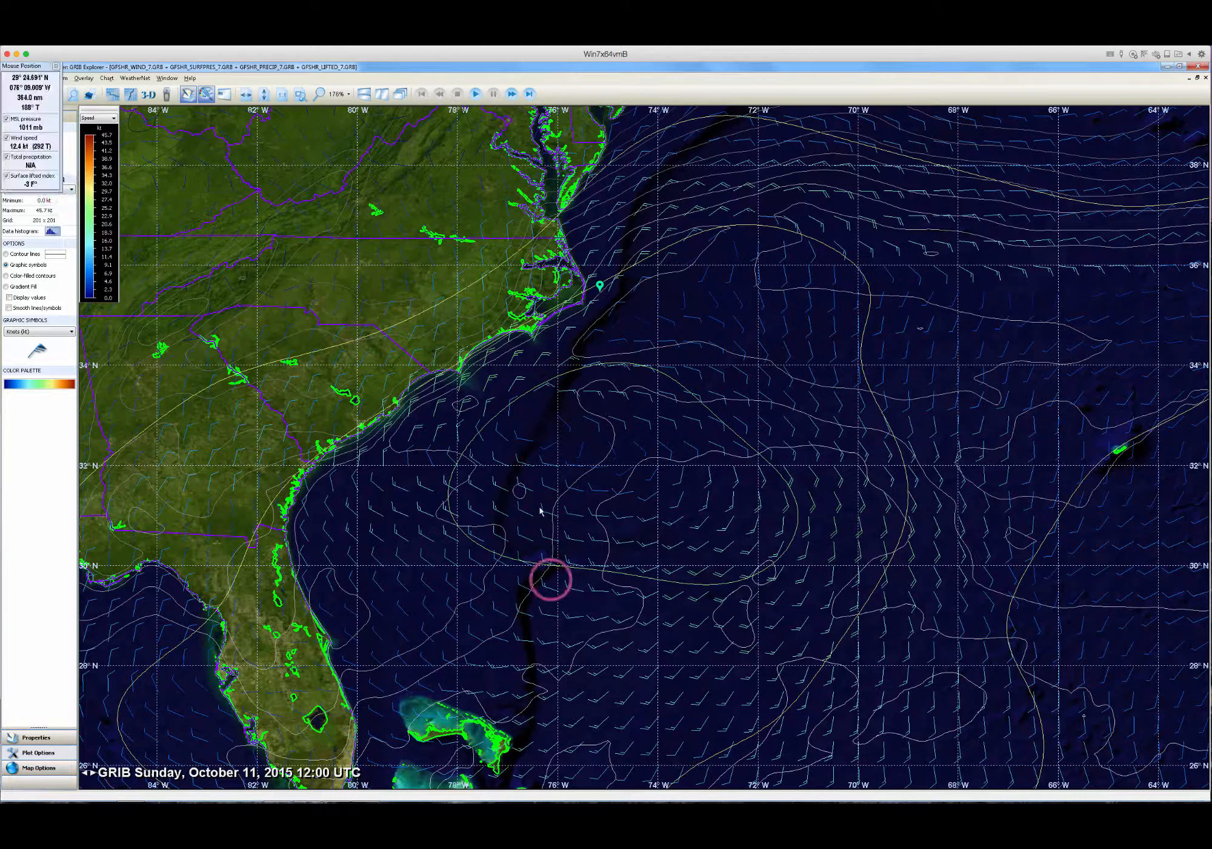
- Try solid arrows as the wind speed graphic symbols, and restore the wind barbs
click(37, 355)
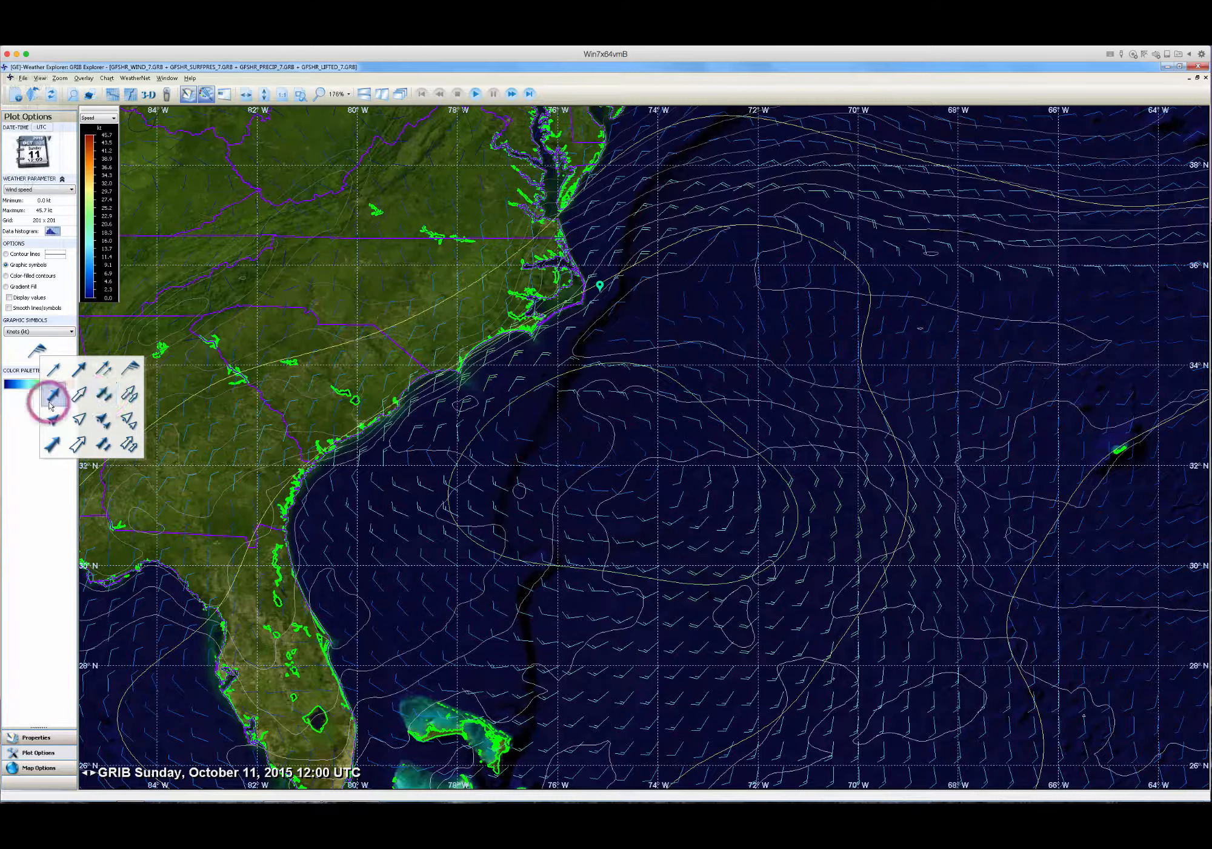
click(103, 398)
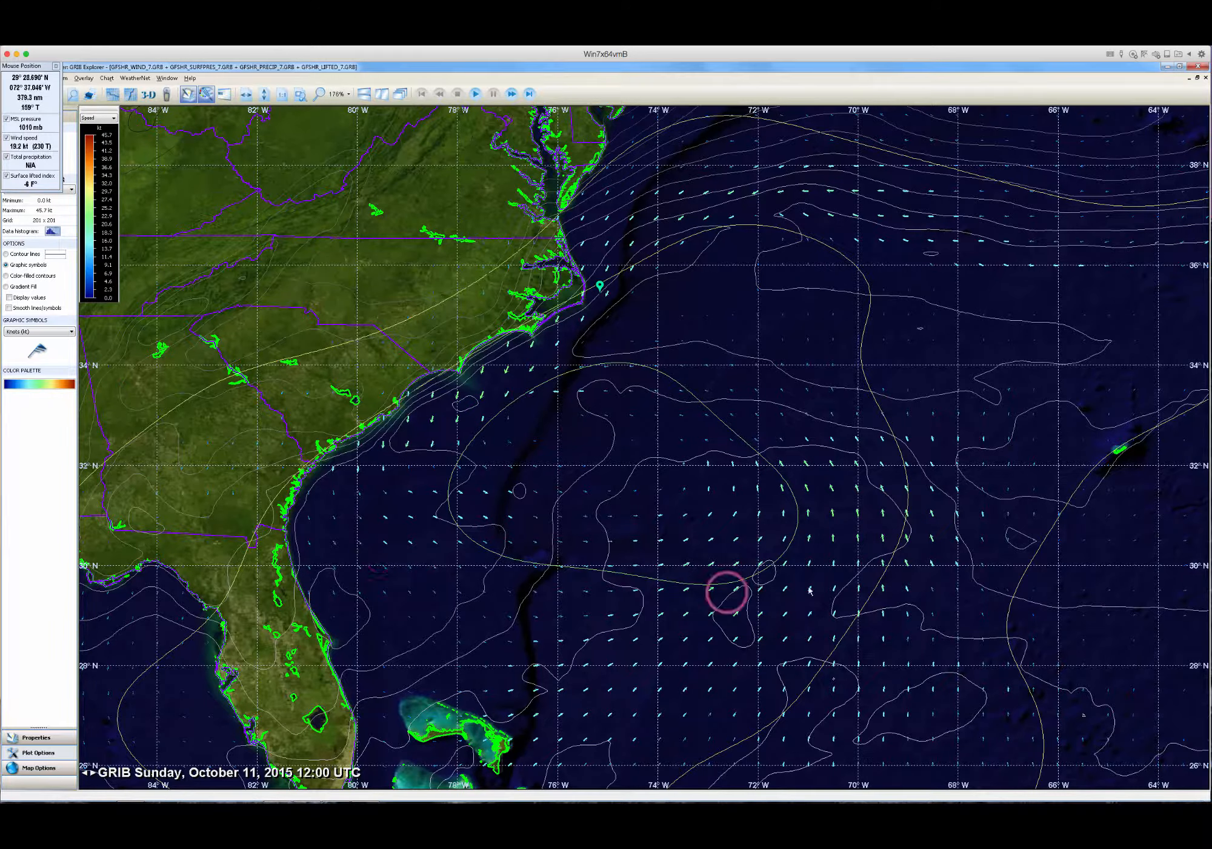
click(72, 331)
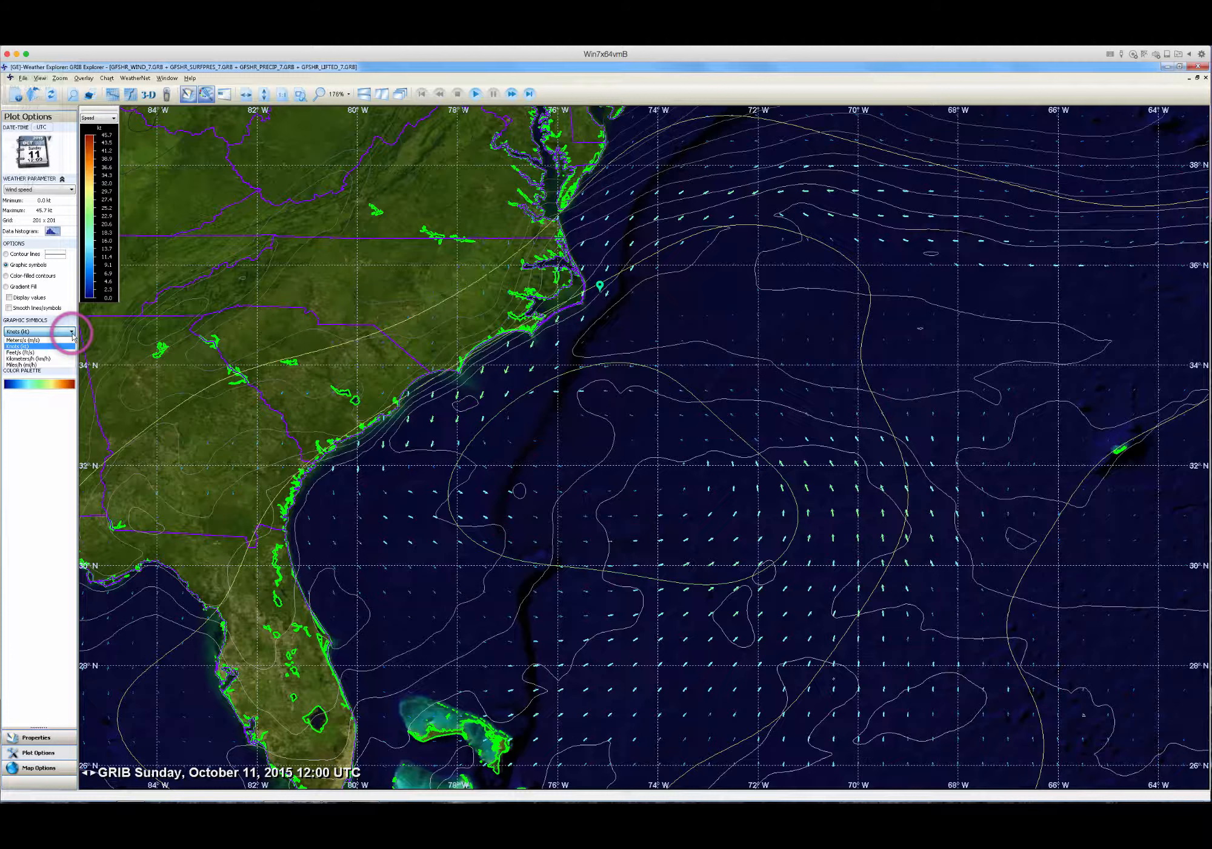
click(68, 332)
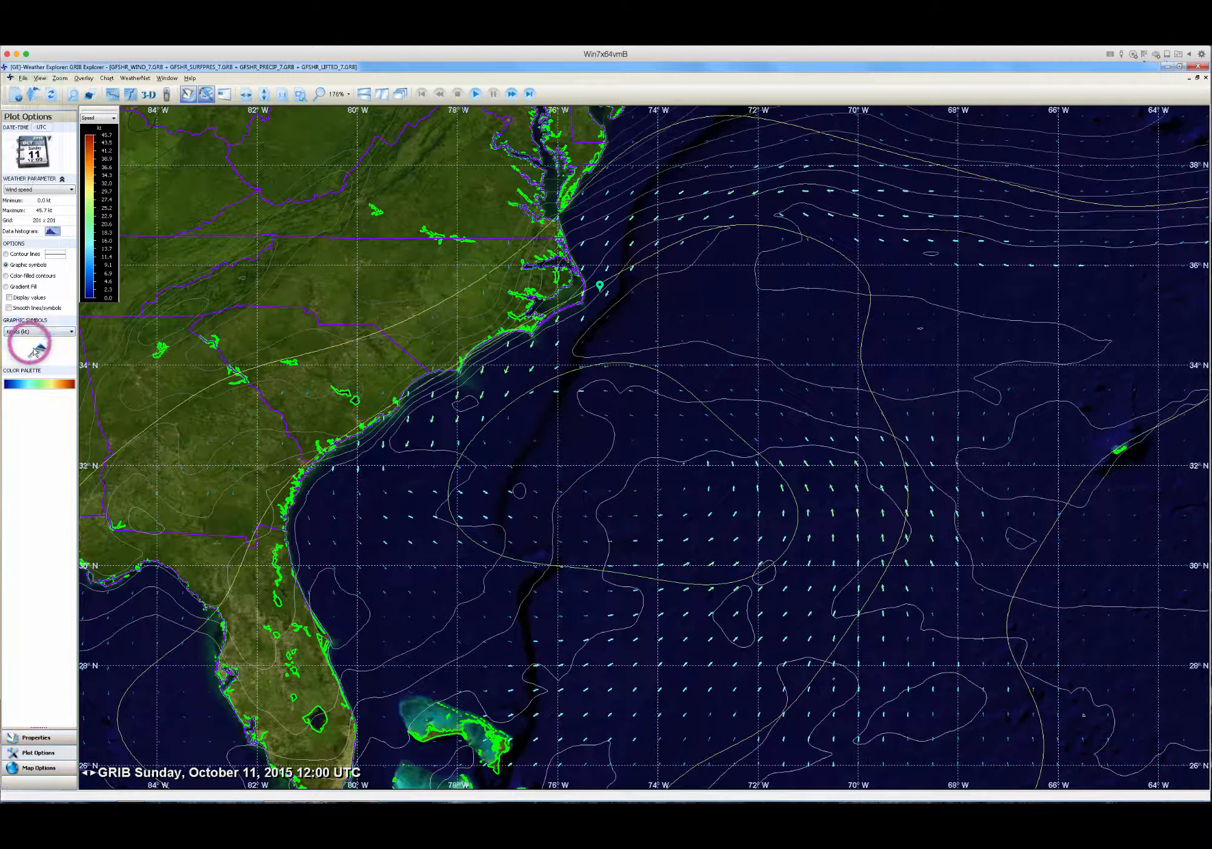
click(37, 351)
click(132, 362)
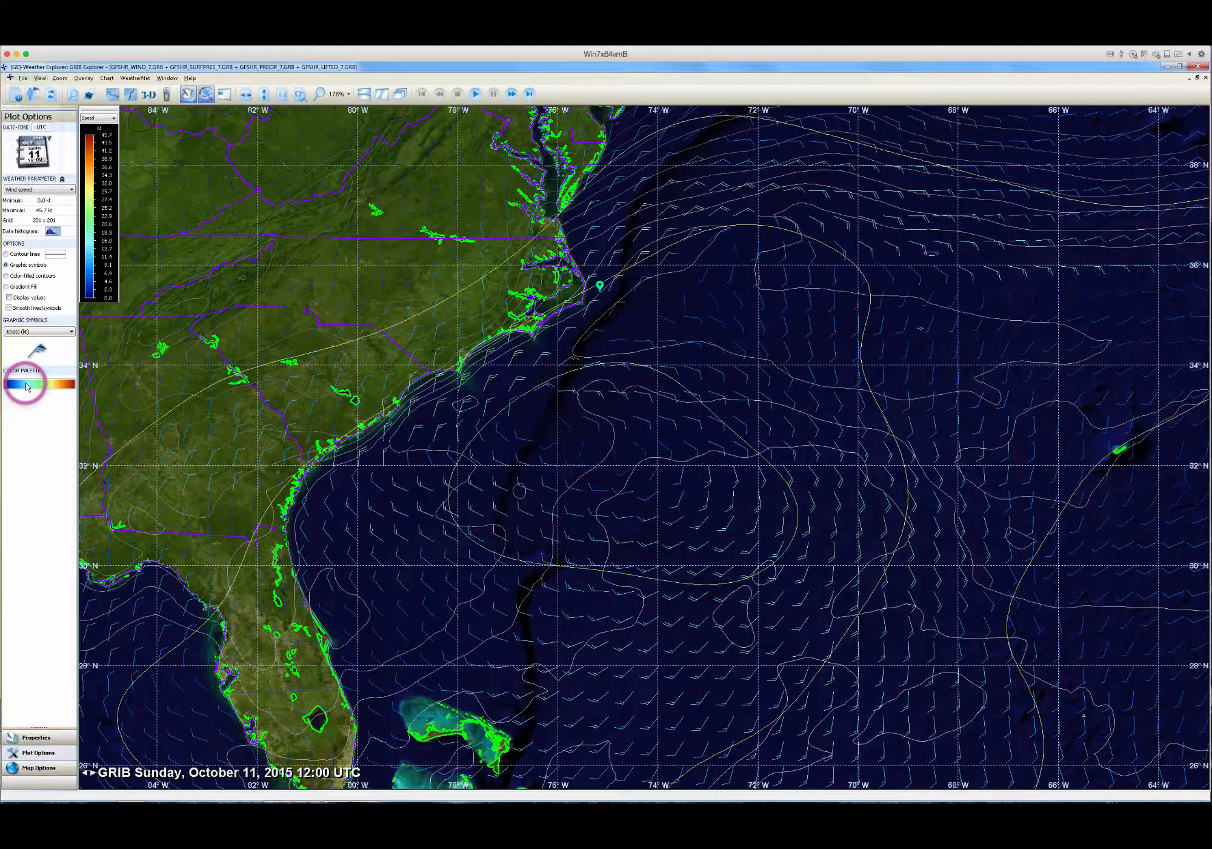
- Color the wind barbs solid yellow and display the wind speed values on the map
click(27, 385)
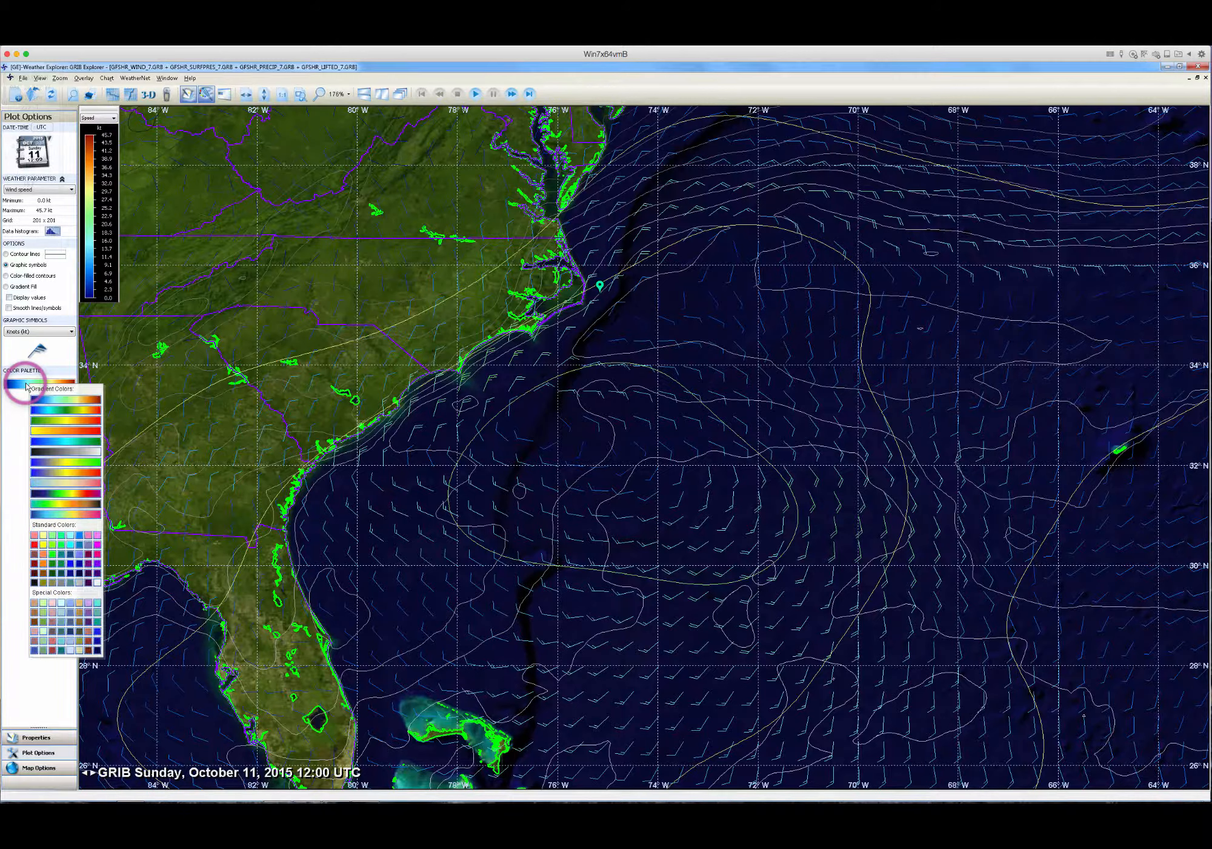
click(45, 544)
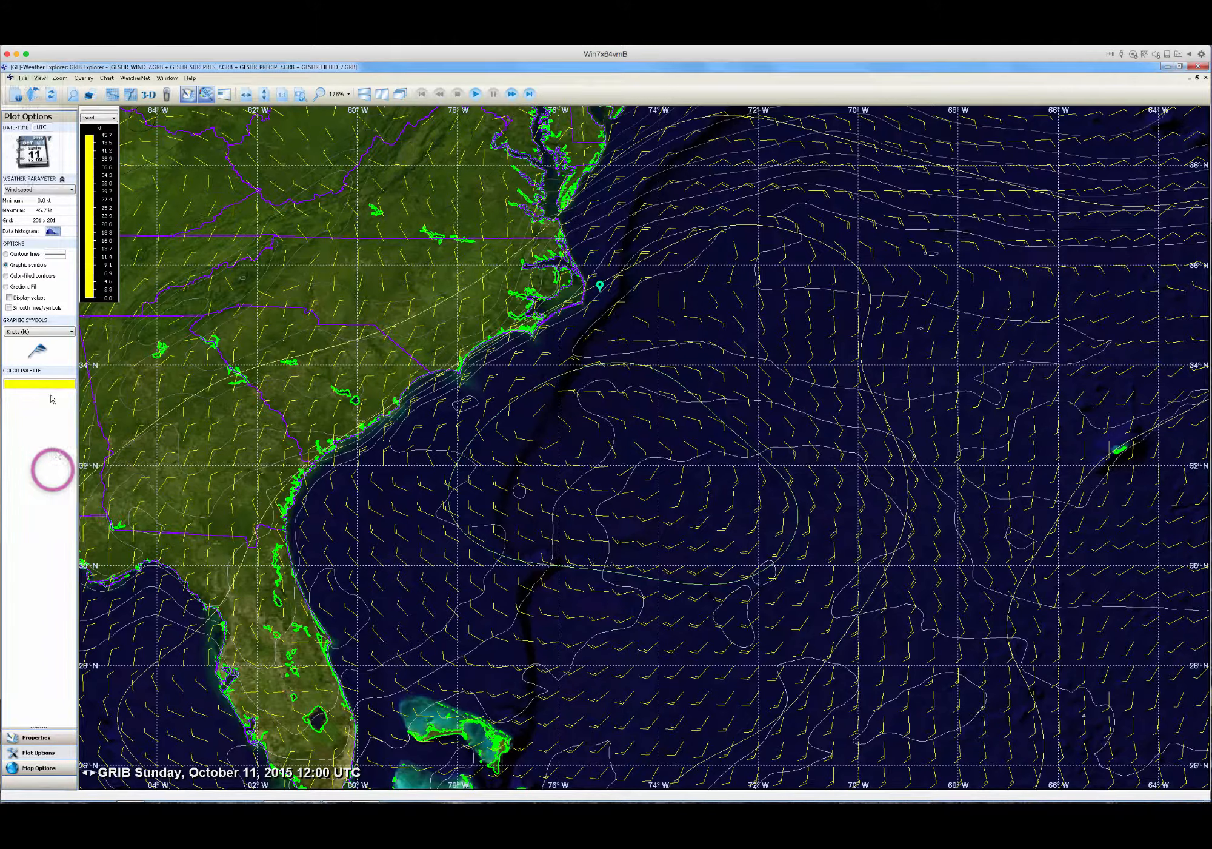
click(9, 298)
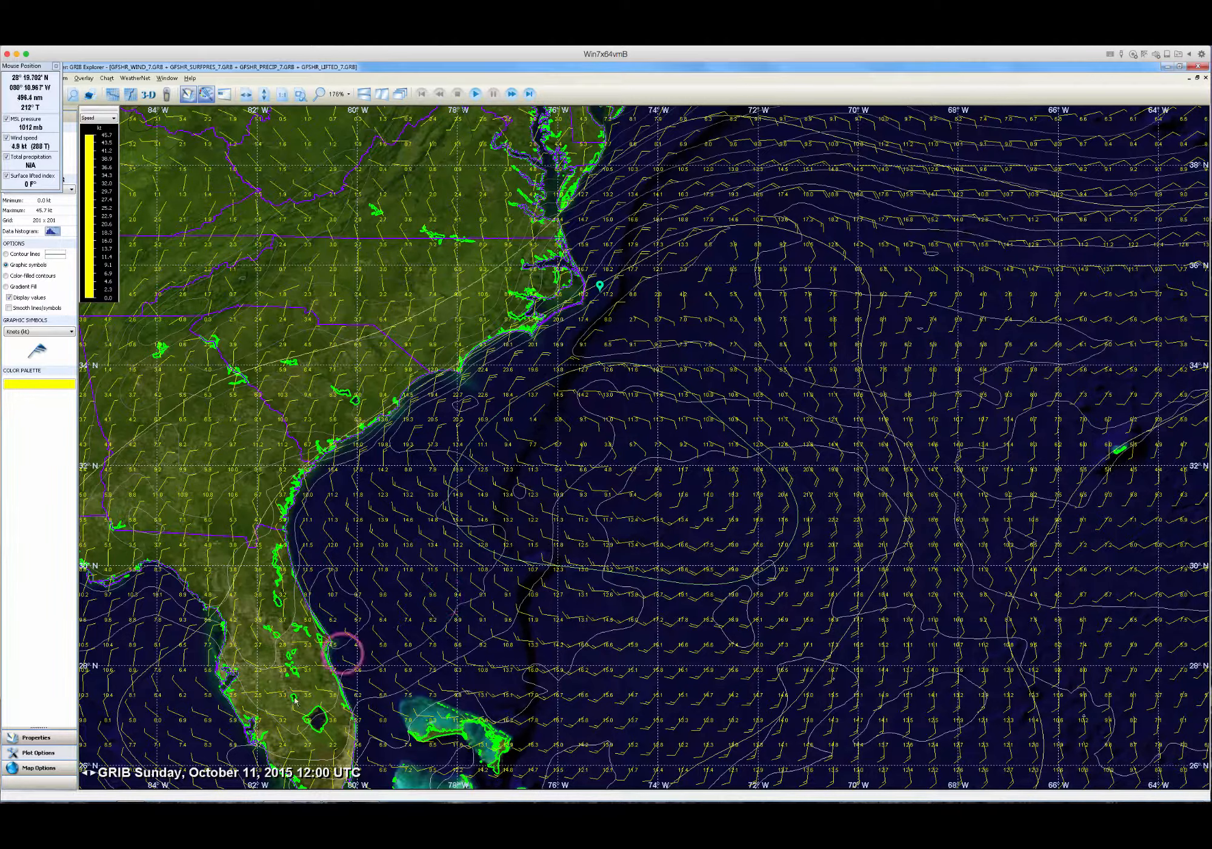
- Set the displayed forecast time to 10/15/15 06:00 UTC
click(235, 770)
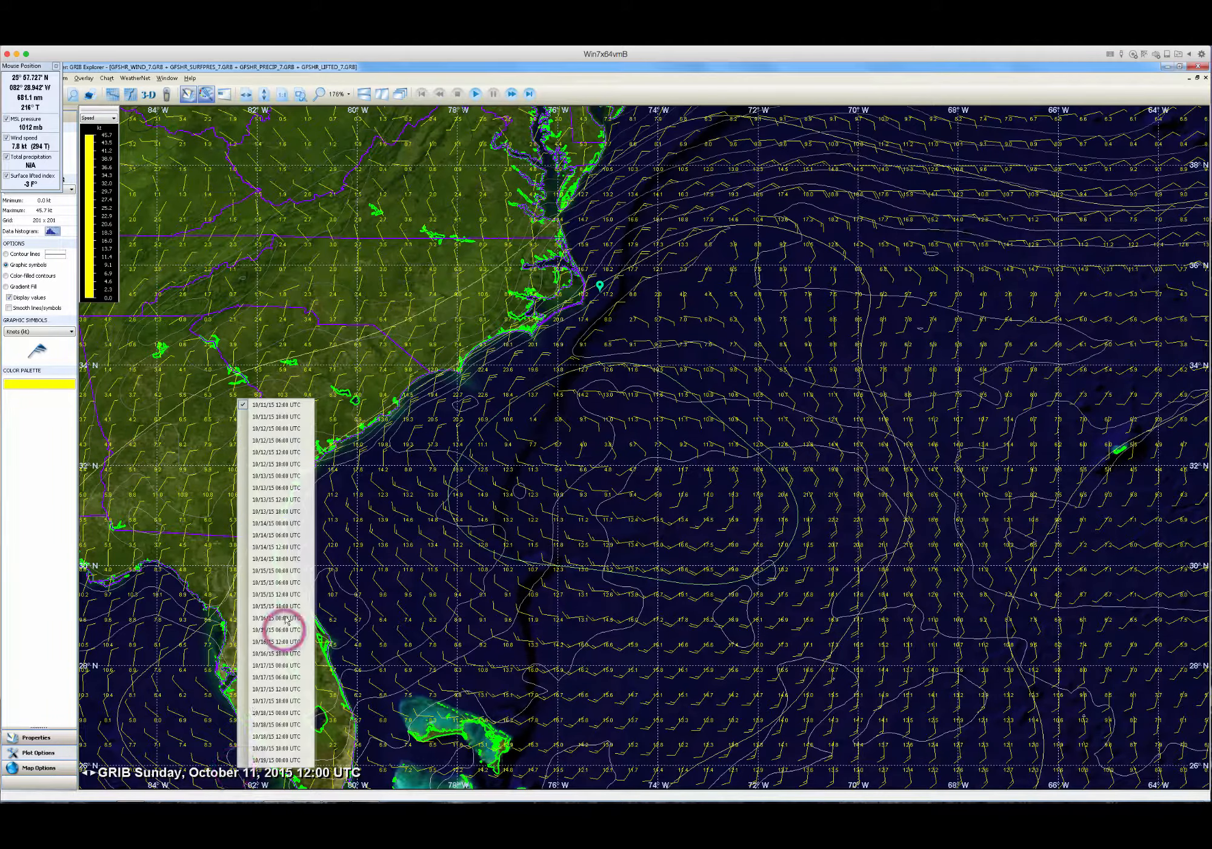
click(288, 578)
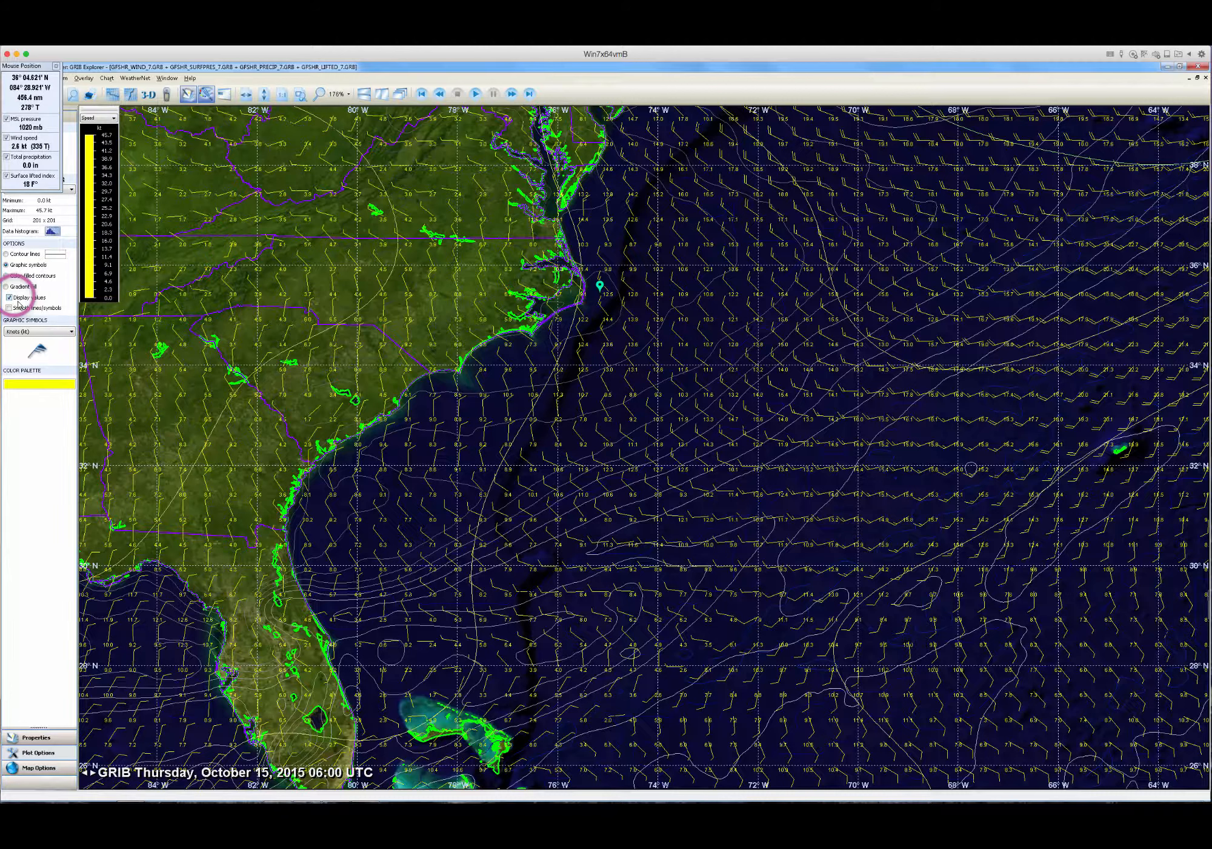
- For MSL pressure, turn off the default contours and set the number of contours to 50
click(70, 191)
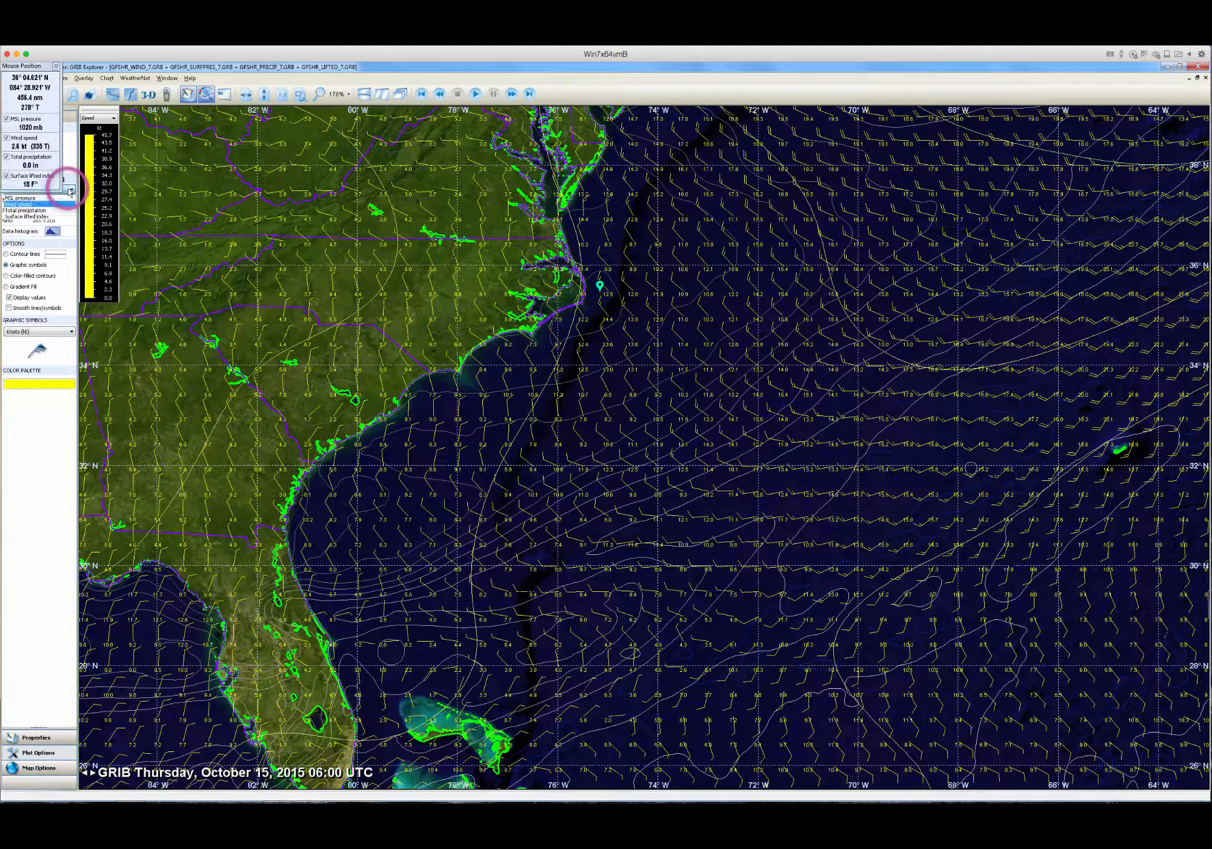
click(21, 197)
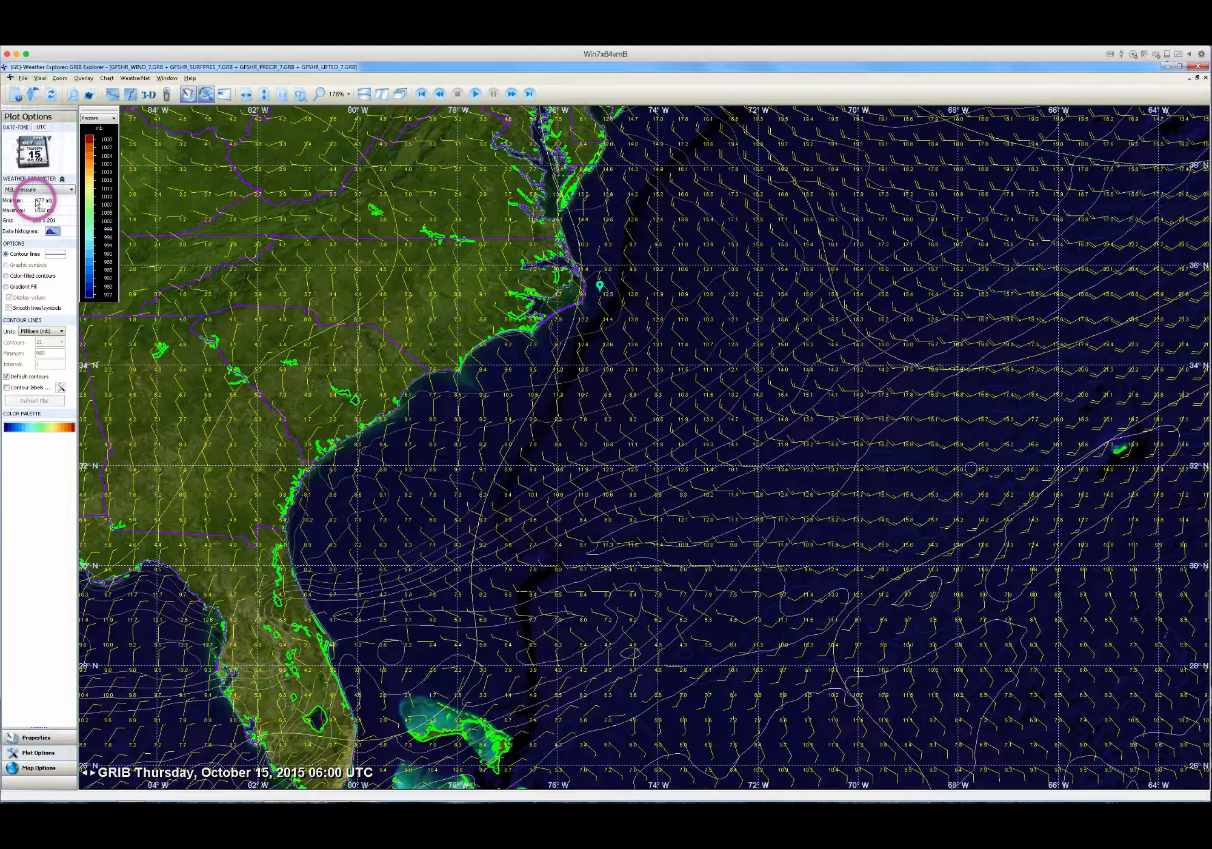
click(8, 379)
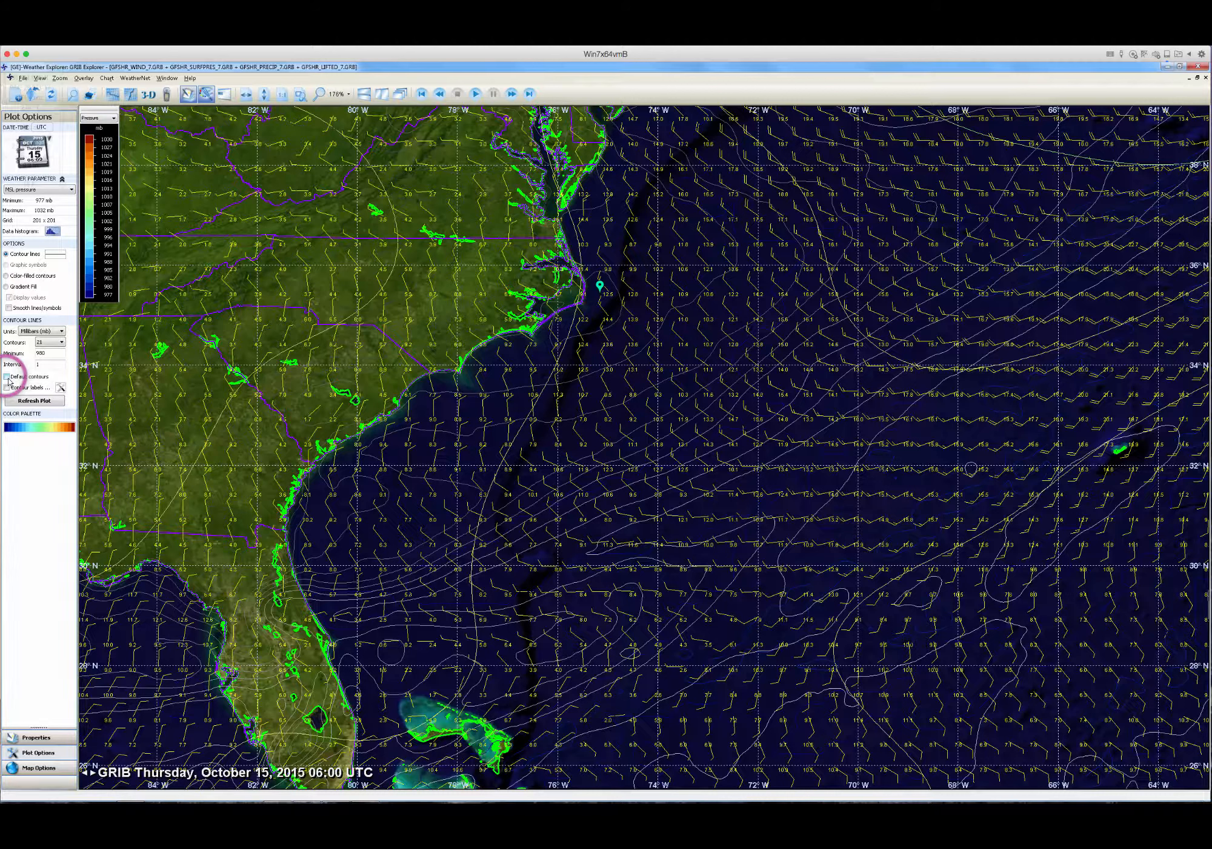
click(34, 400)
click(59, 343)
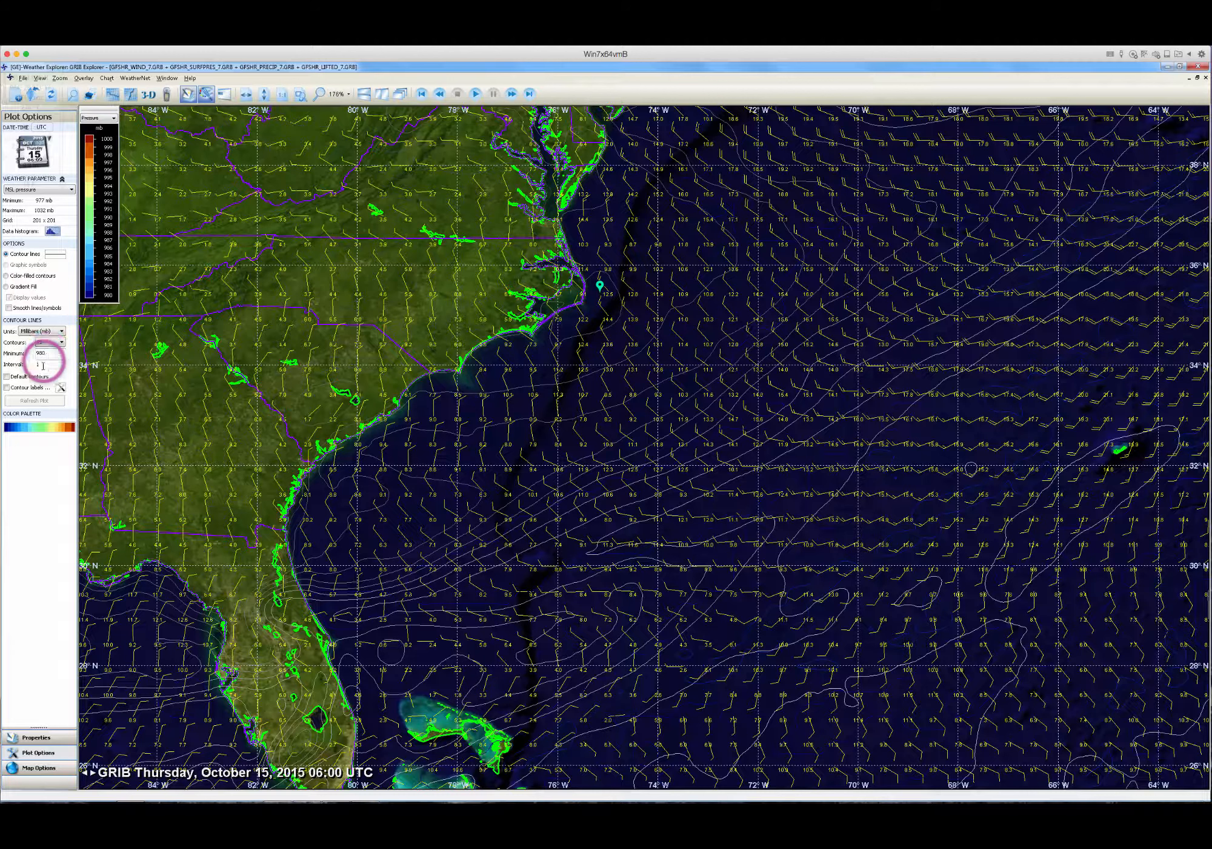
drag(43, 365, 16, 368)
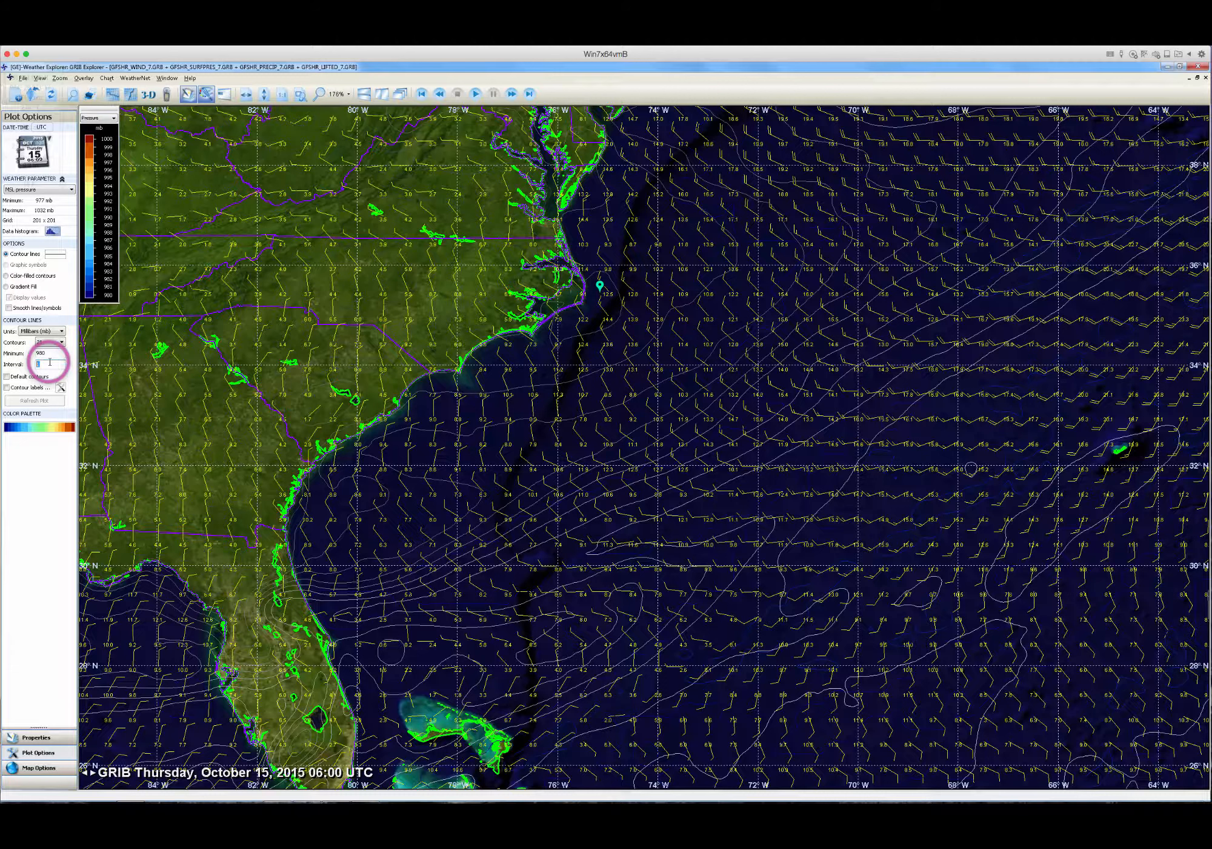
click(61, 342)
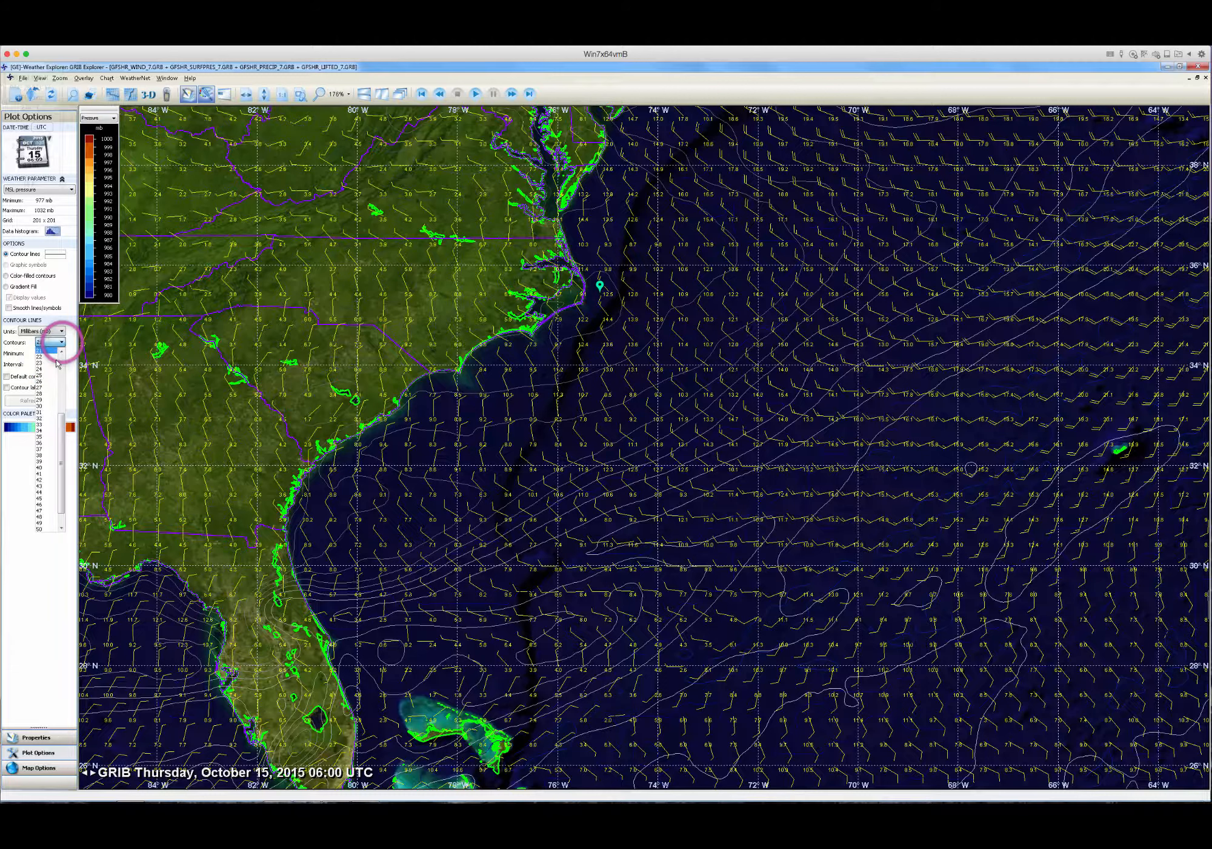
click(37, 528)
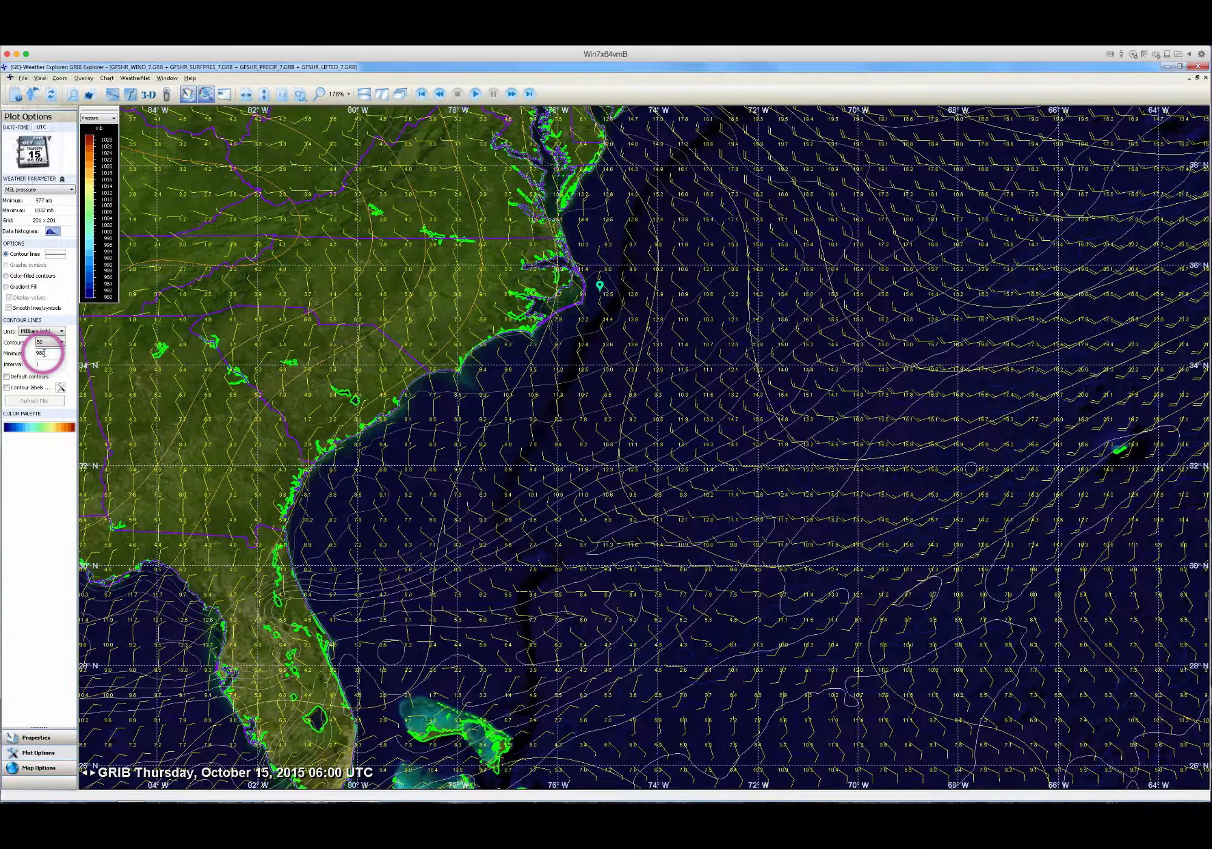
- Apply the yellow-to-red gradient to the MSL pressure contours and make their lines thicker
click(50, 428)
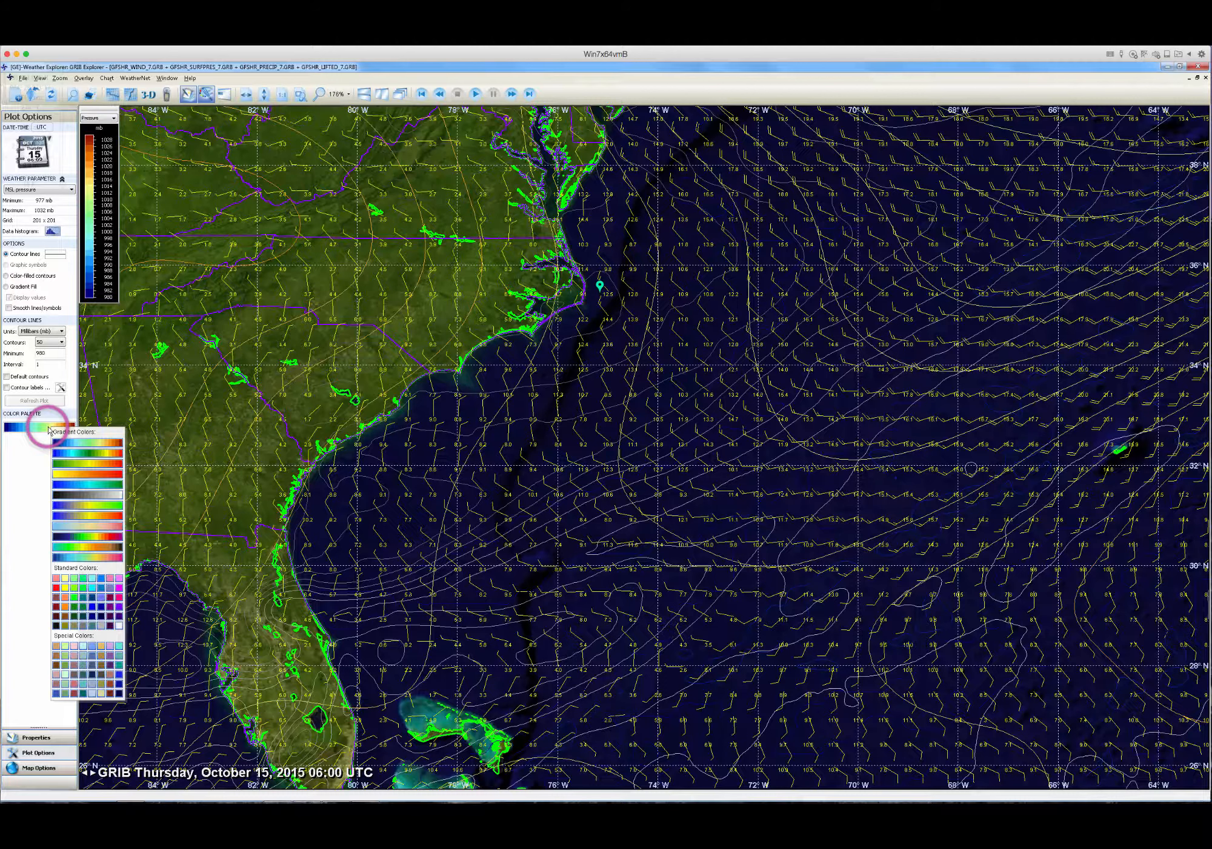
click(91, 474)
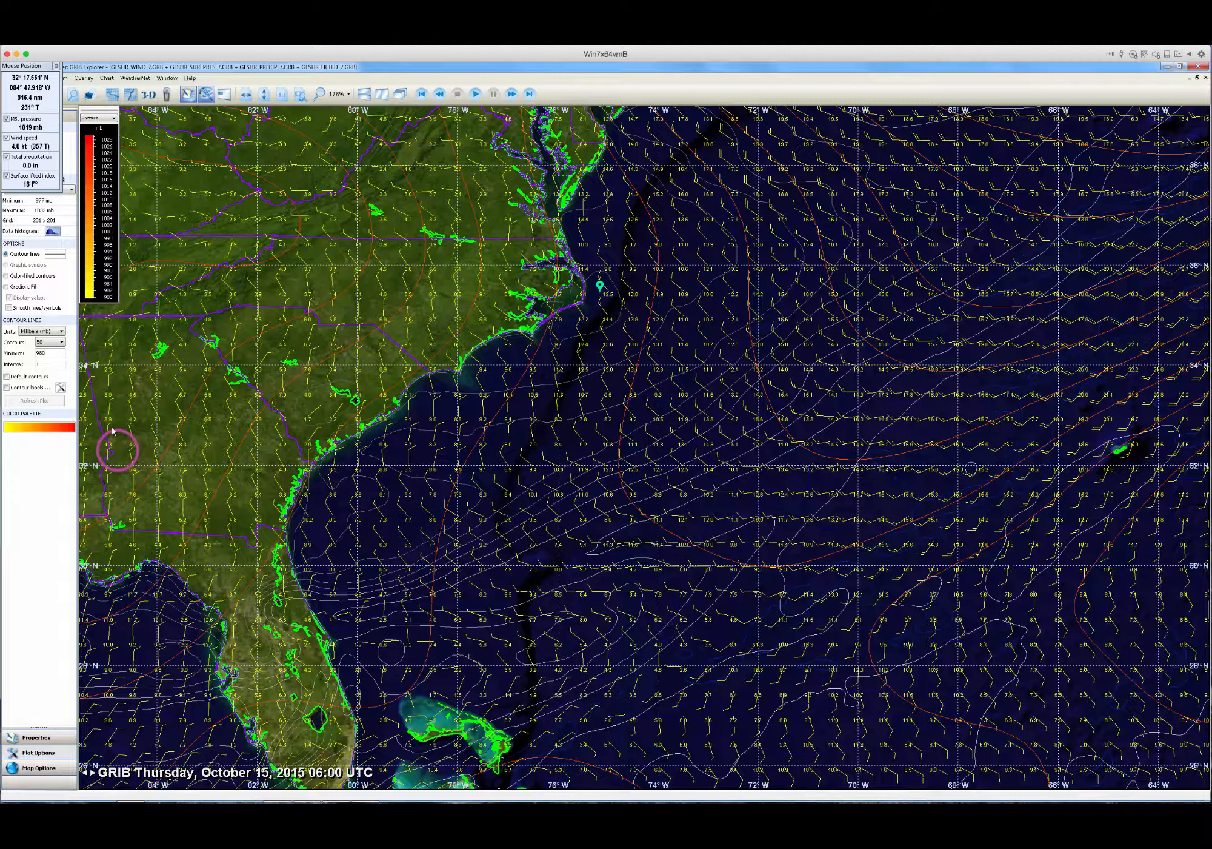
click(60, 256)
click(74, 321)
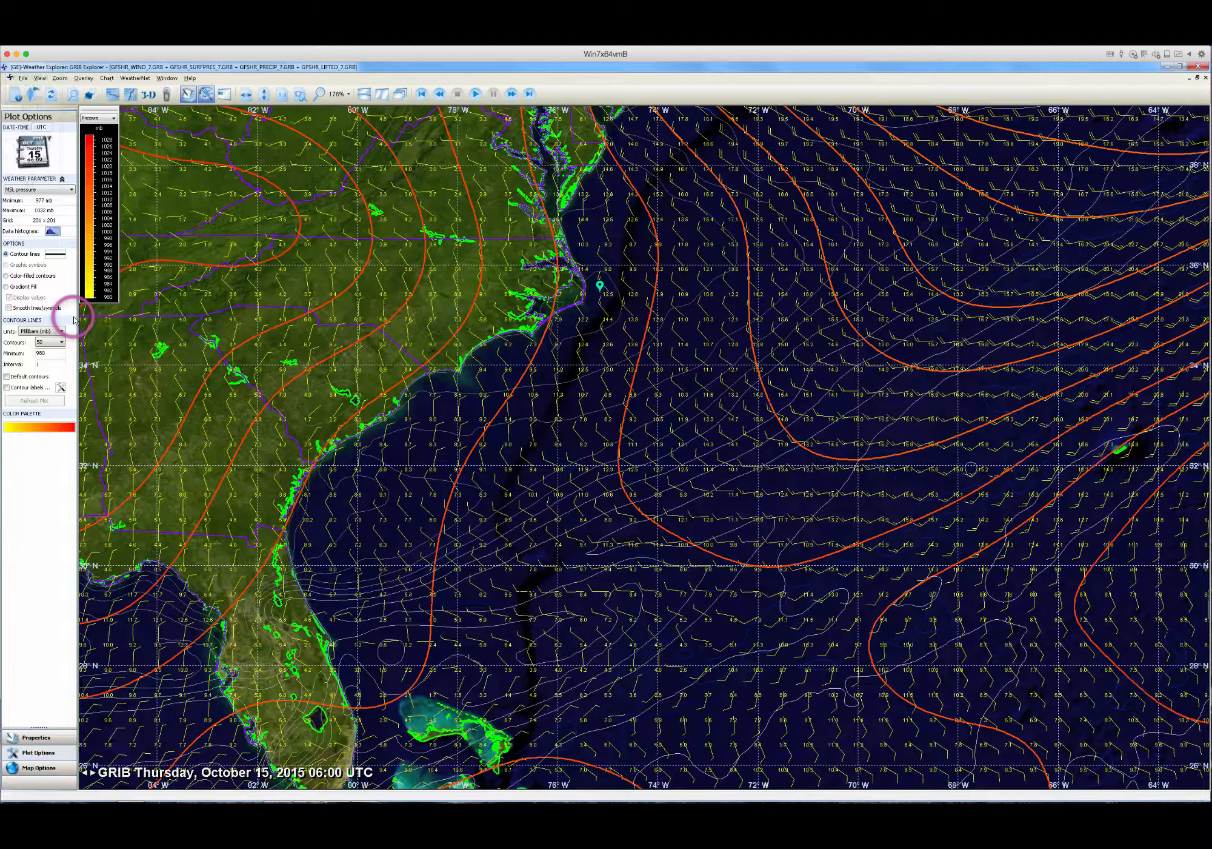
click(46, 344)
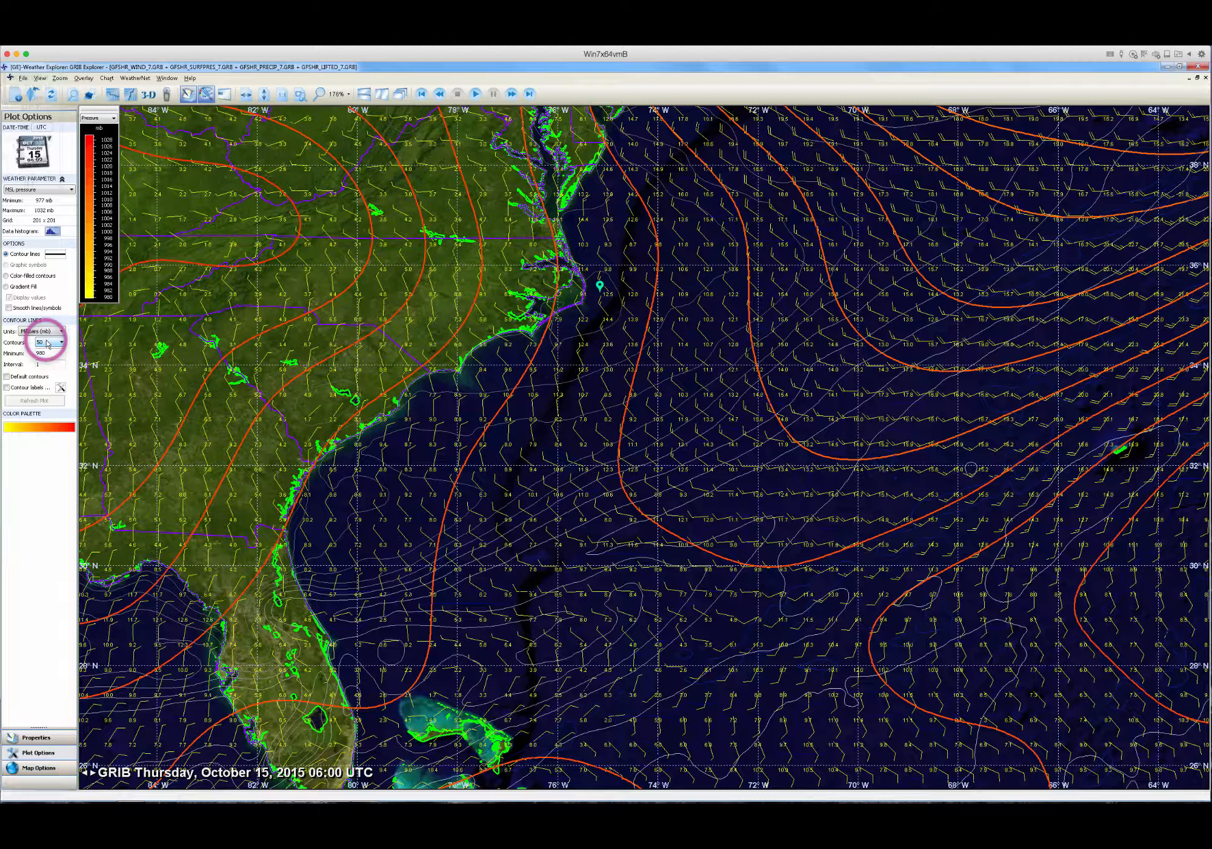
- Turn on contour labels for MSL pressure and review their font, decimals, font color and background options
click(7, 387)
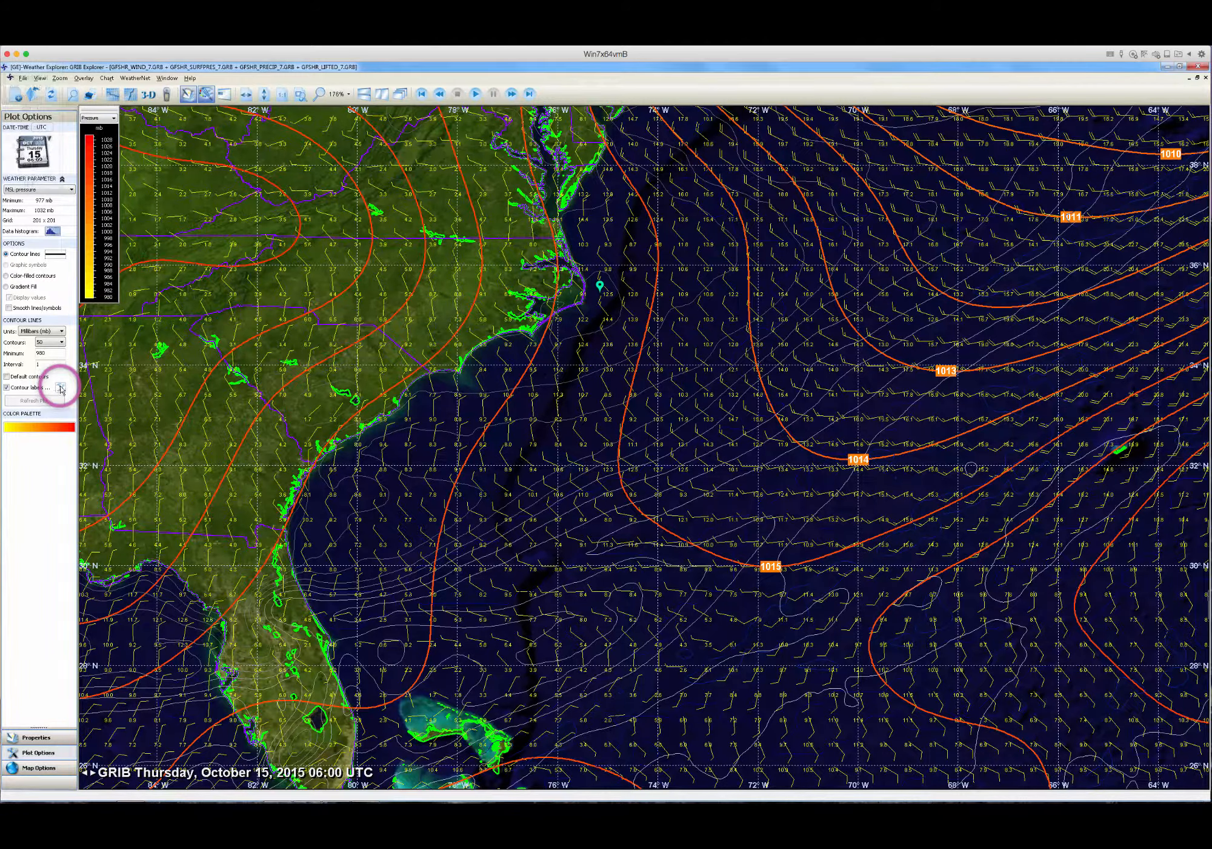
click(61, 386)
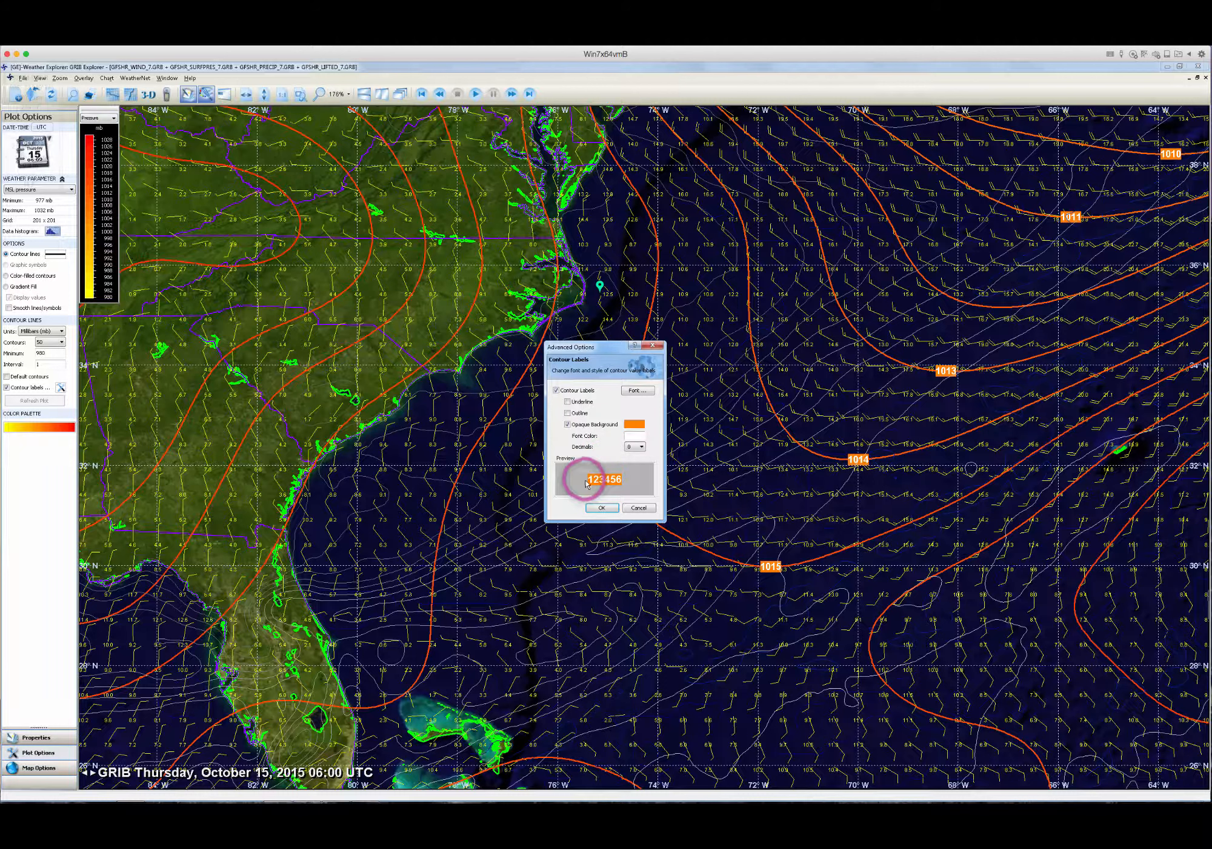
click(636, 391)
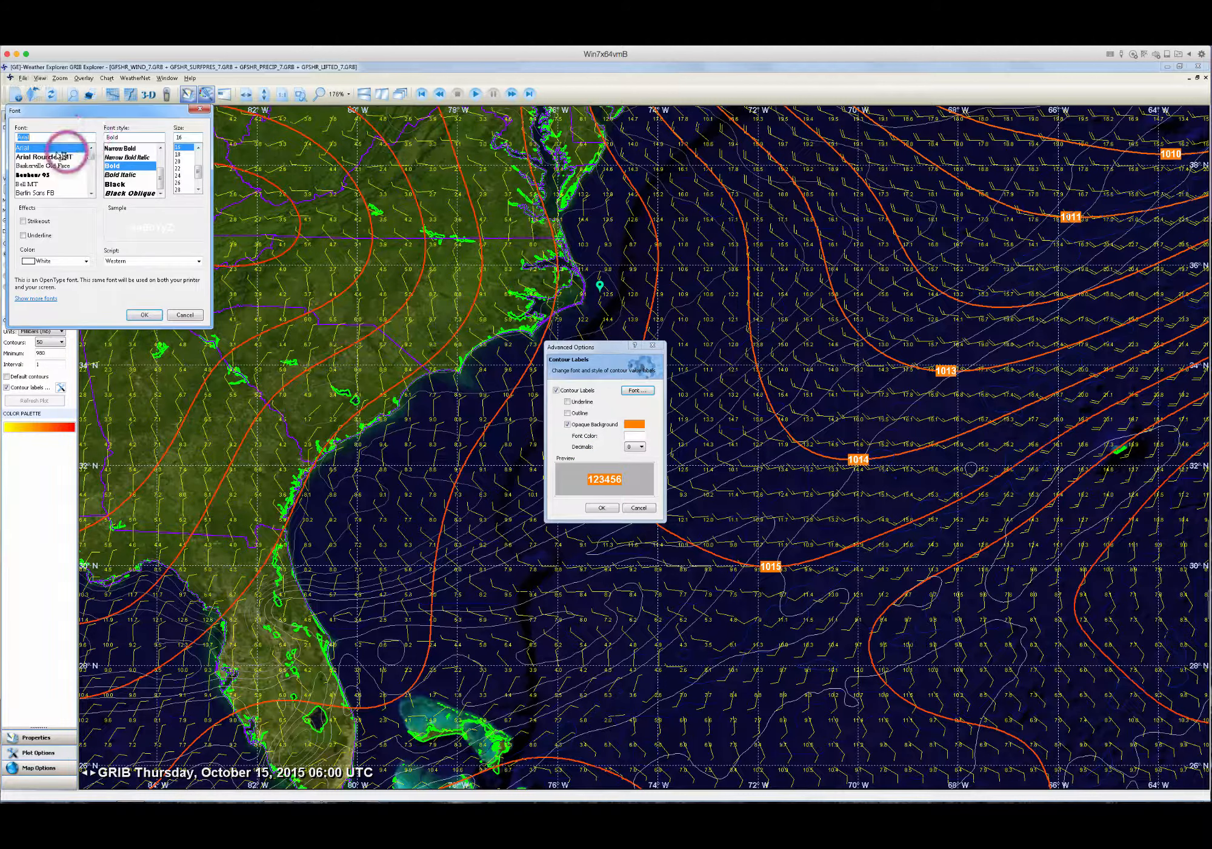
click(185, 314)
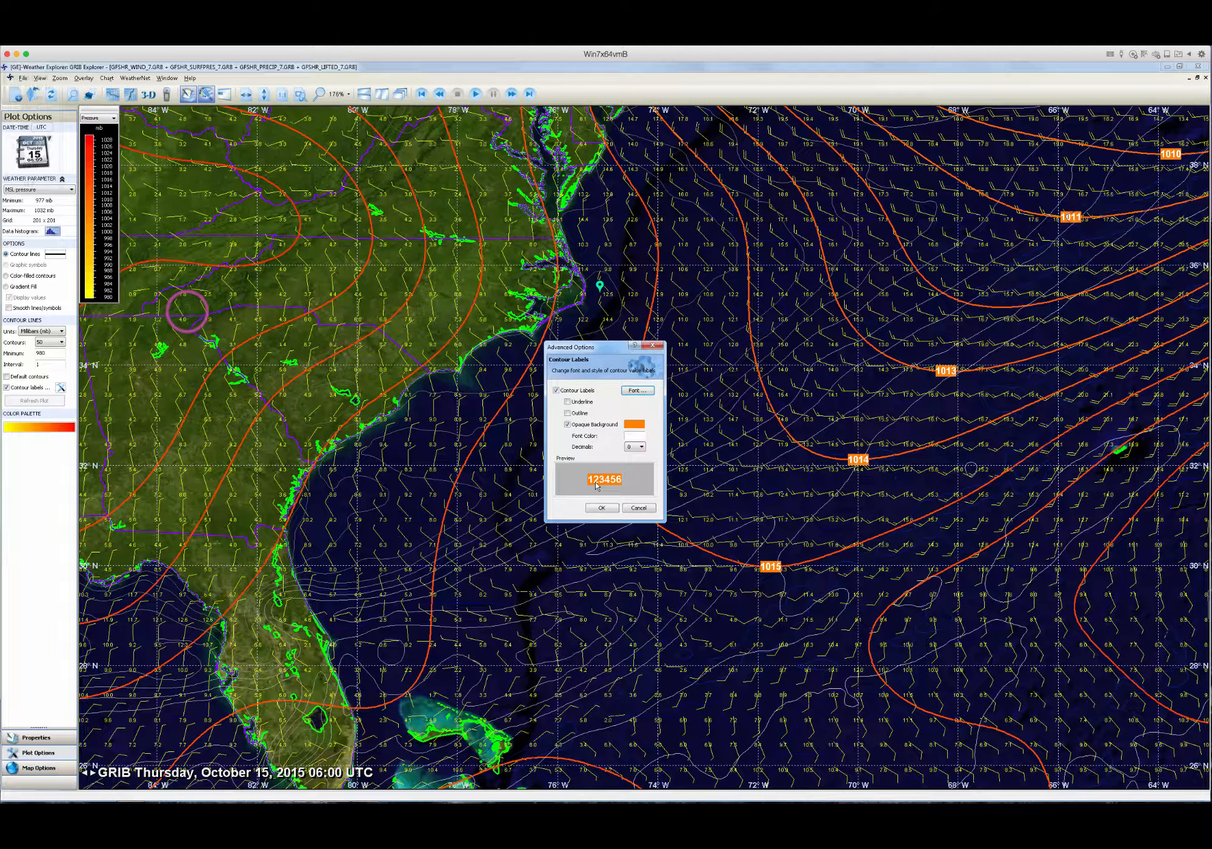
click(641, 449)
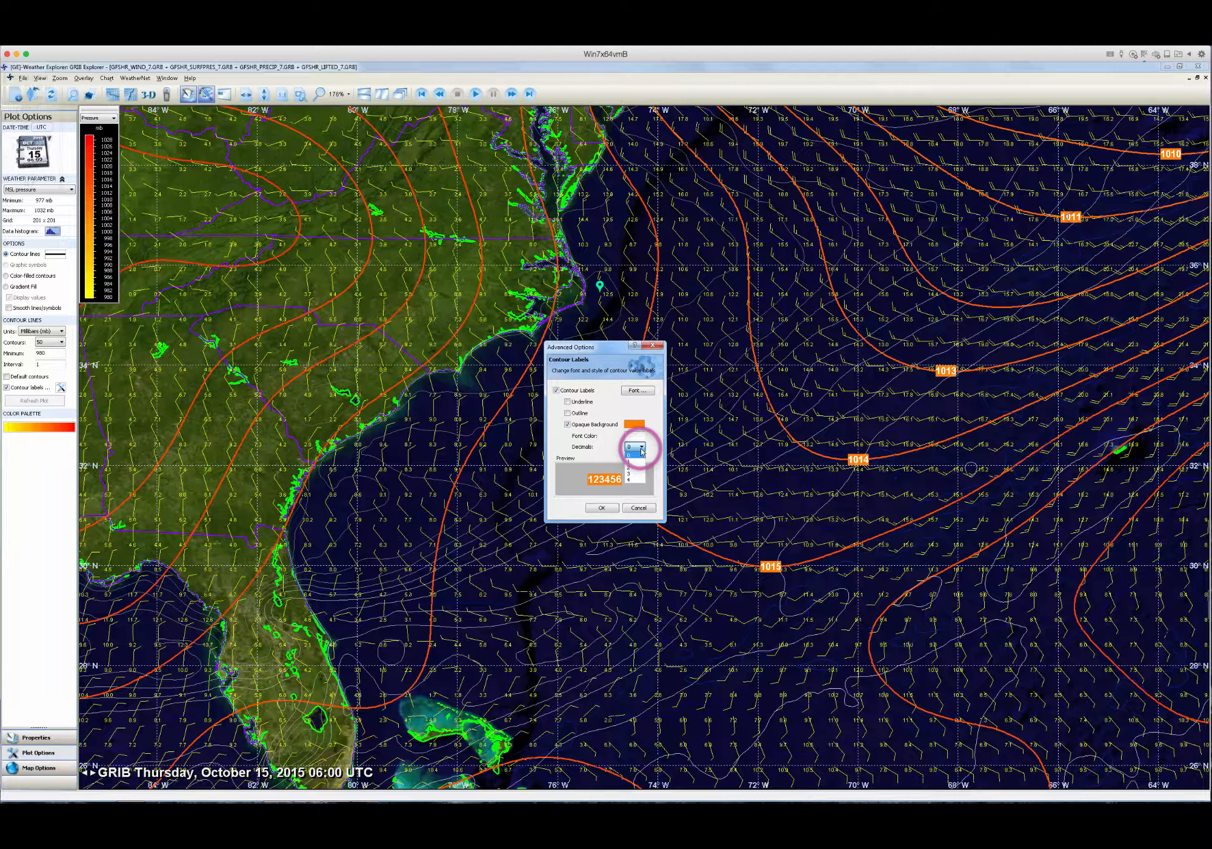
click(642, 451)
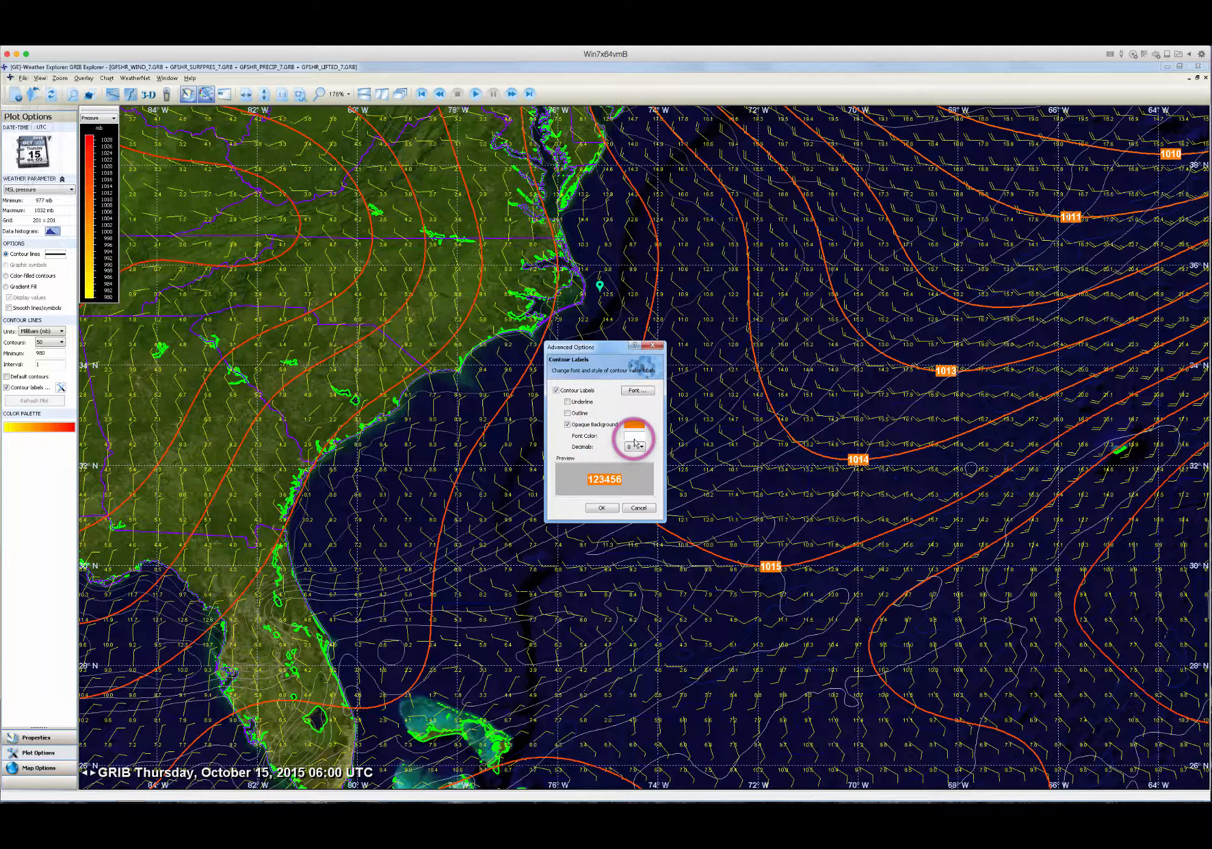
click(634, 436)
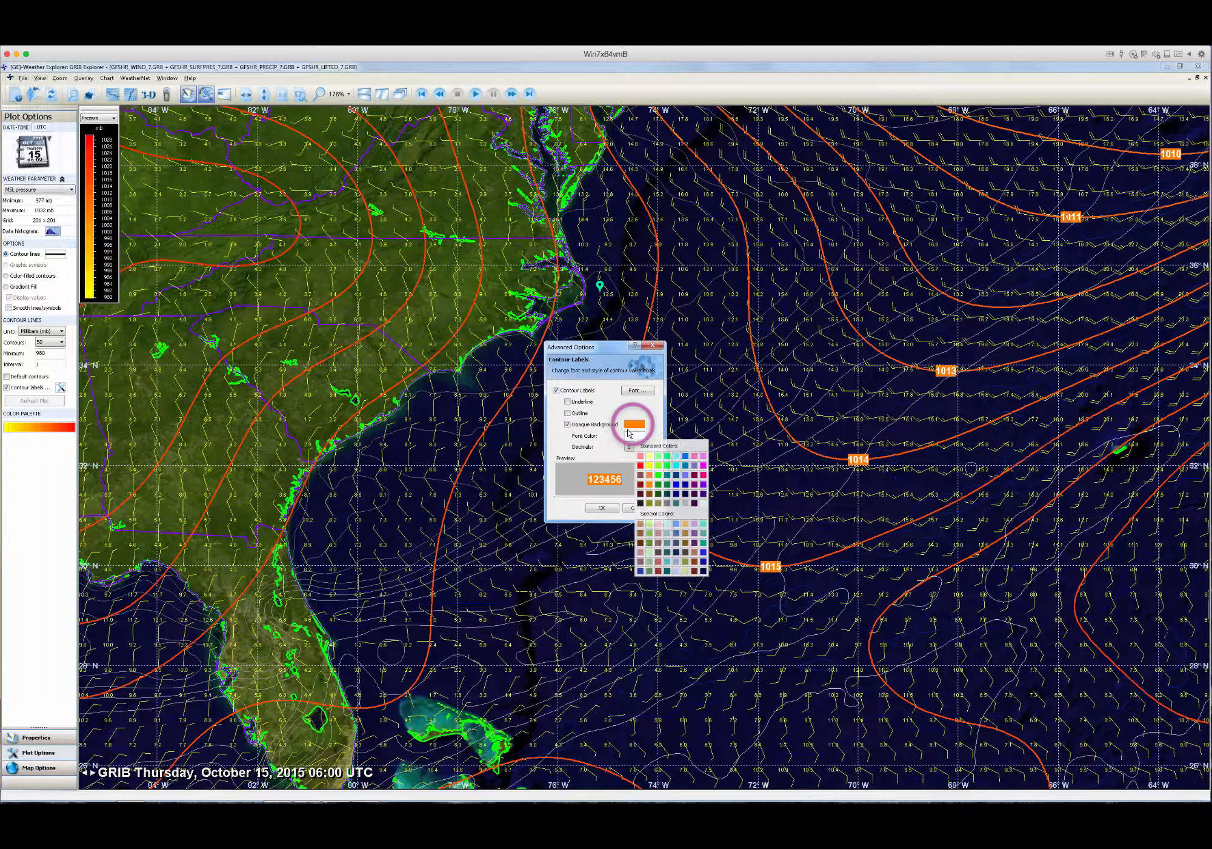
click(626, 435)
click(576, 415)
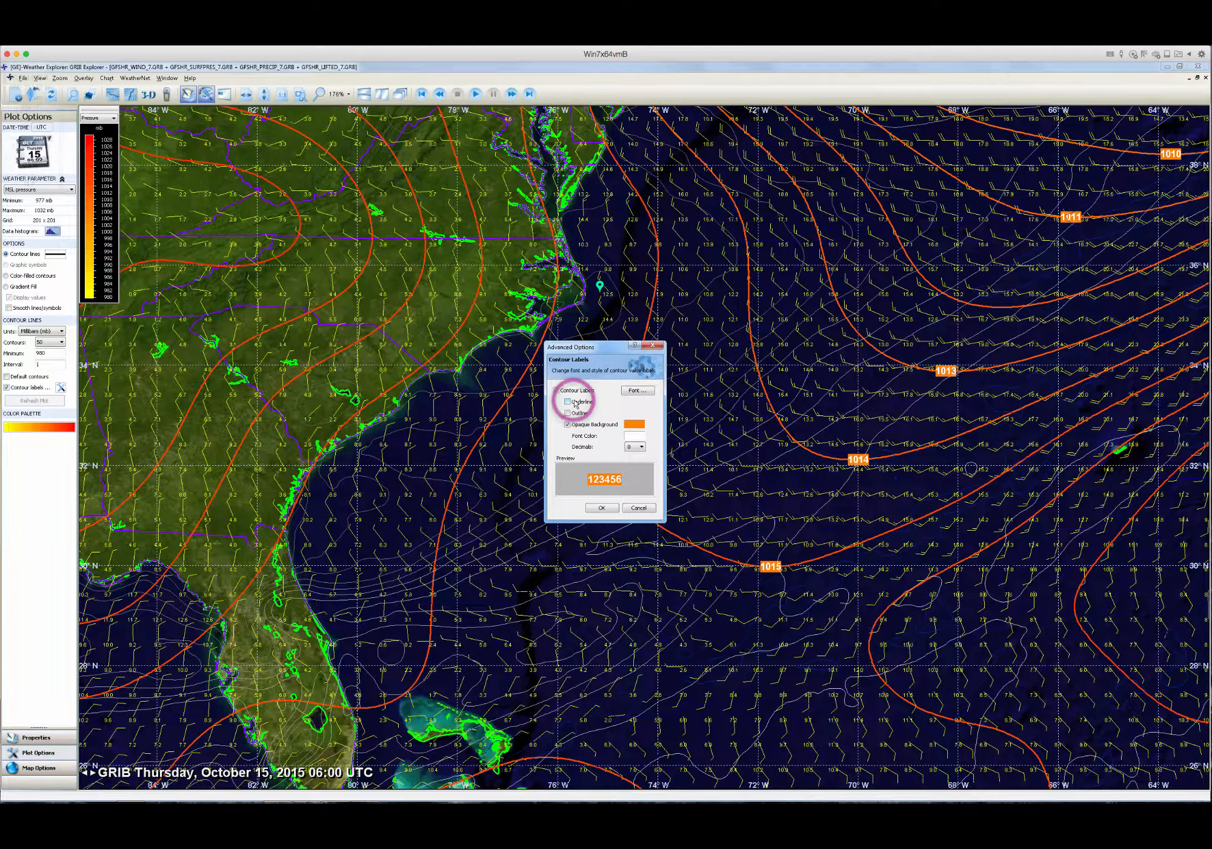
click(610, 508)
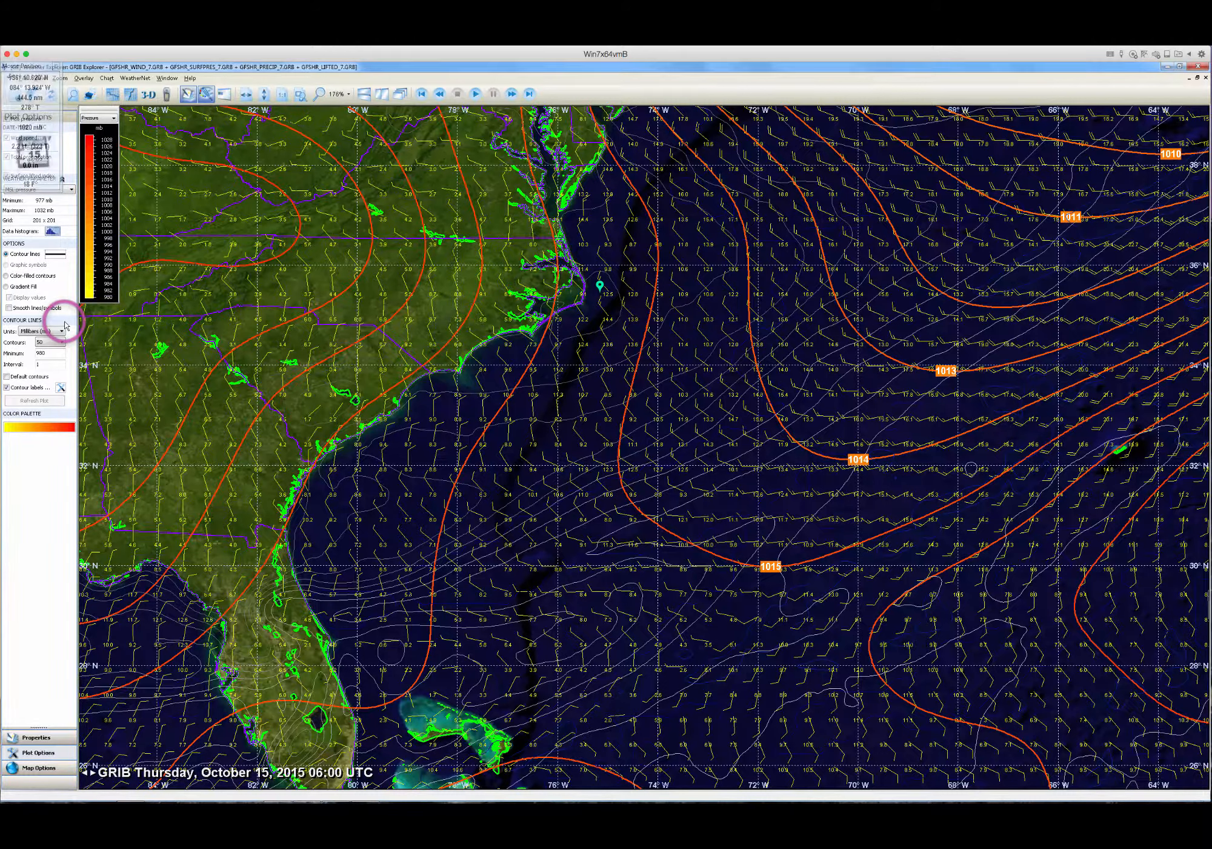
- For surface lifted index, turn off the default contours, set the number of contours to 20 and make the lines thicker
click(67, 189)
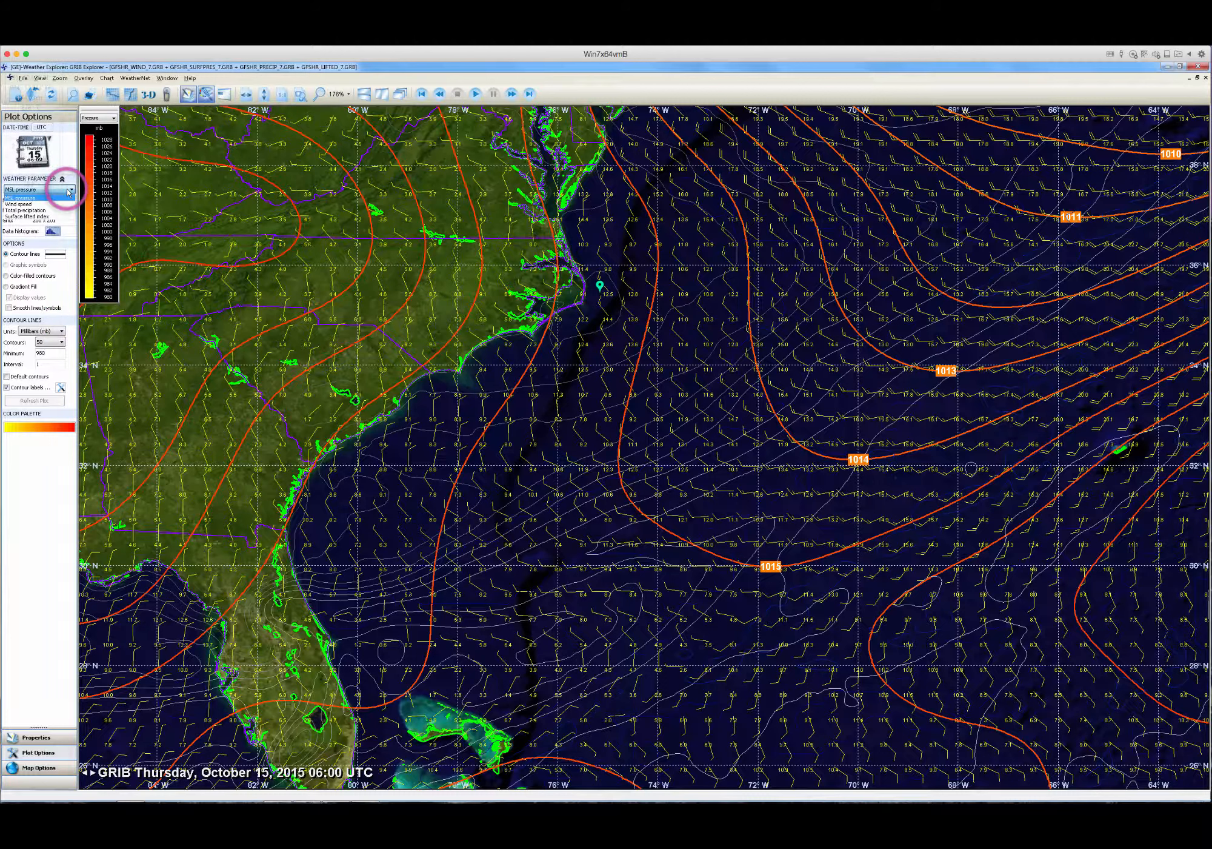
click(29, 216)
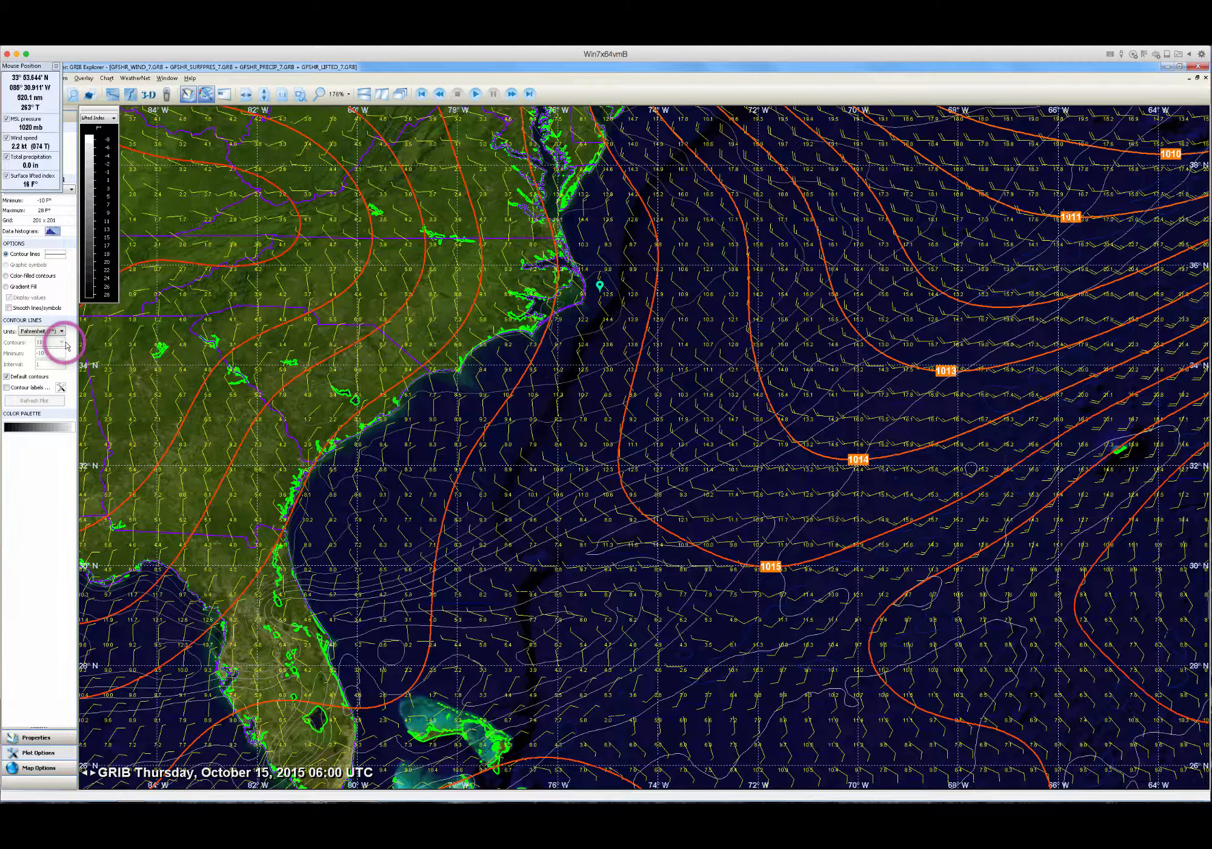
click(7, 376)
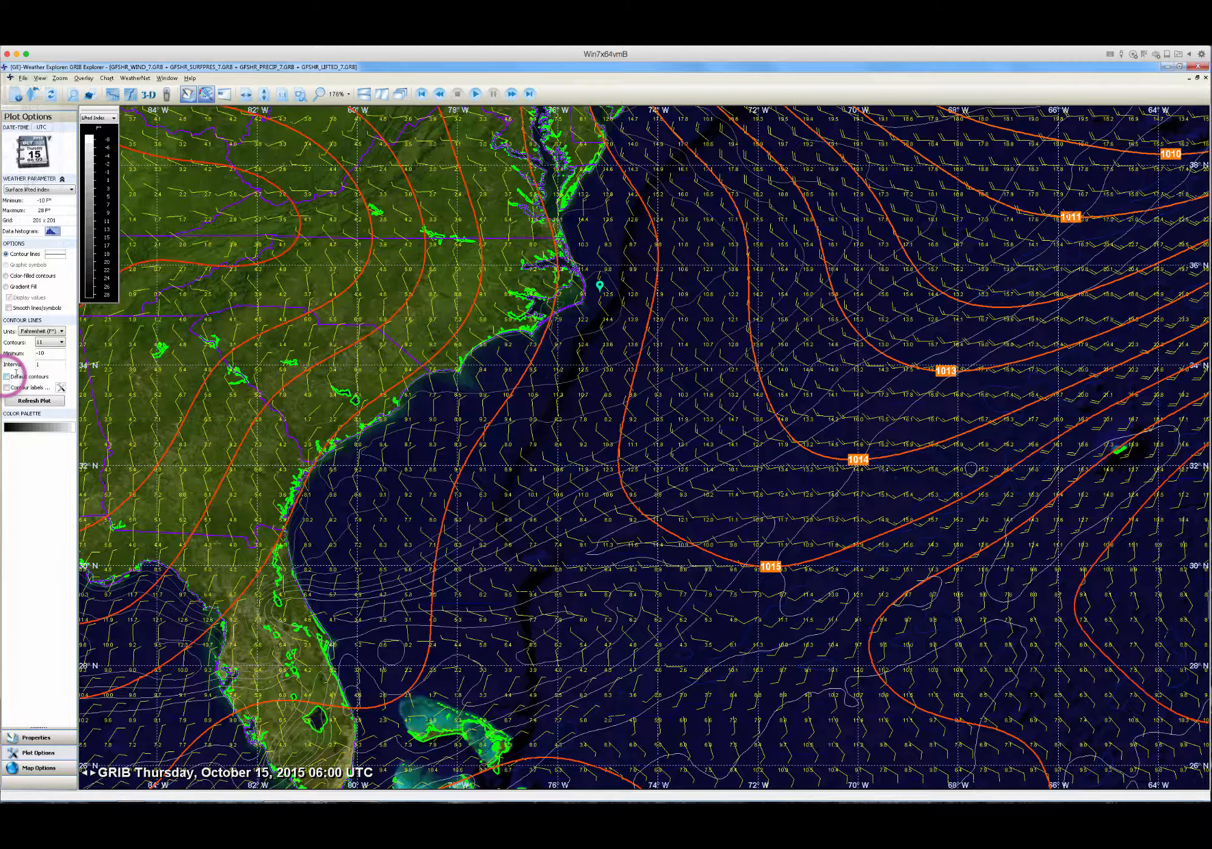
click(62, 343)
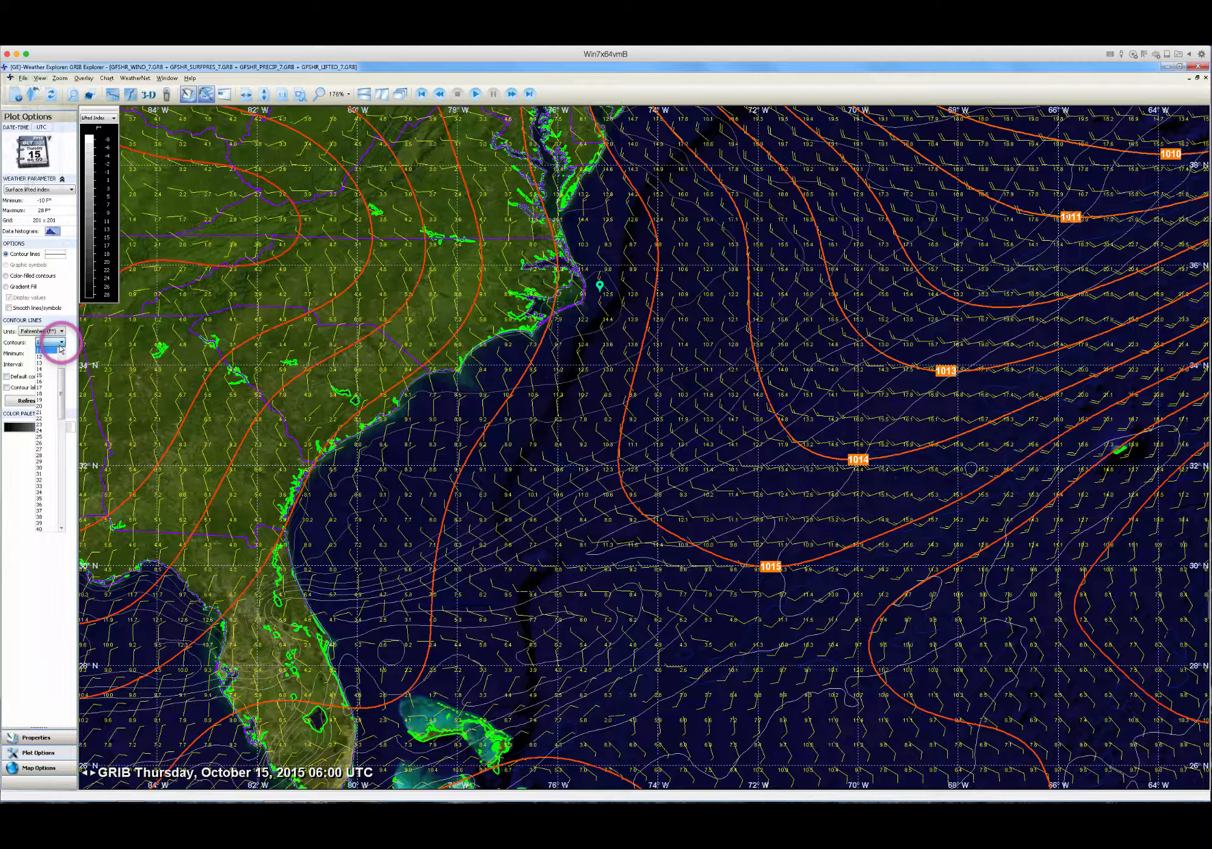
click(40, 405)
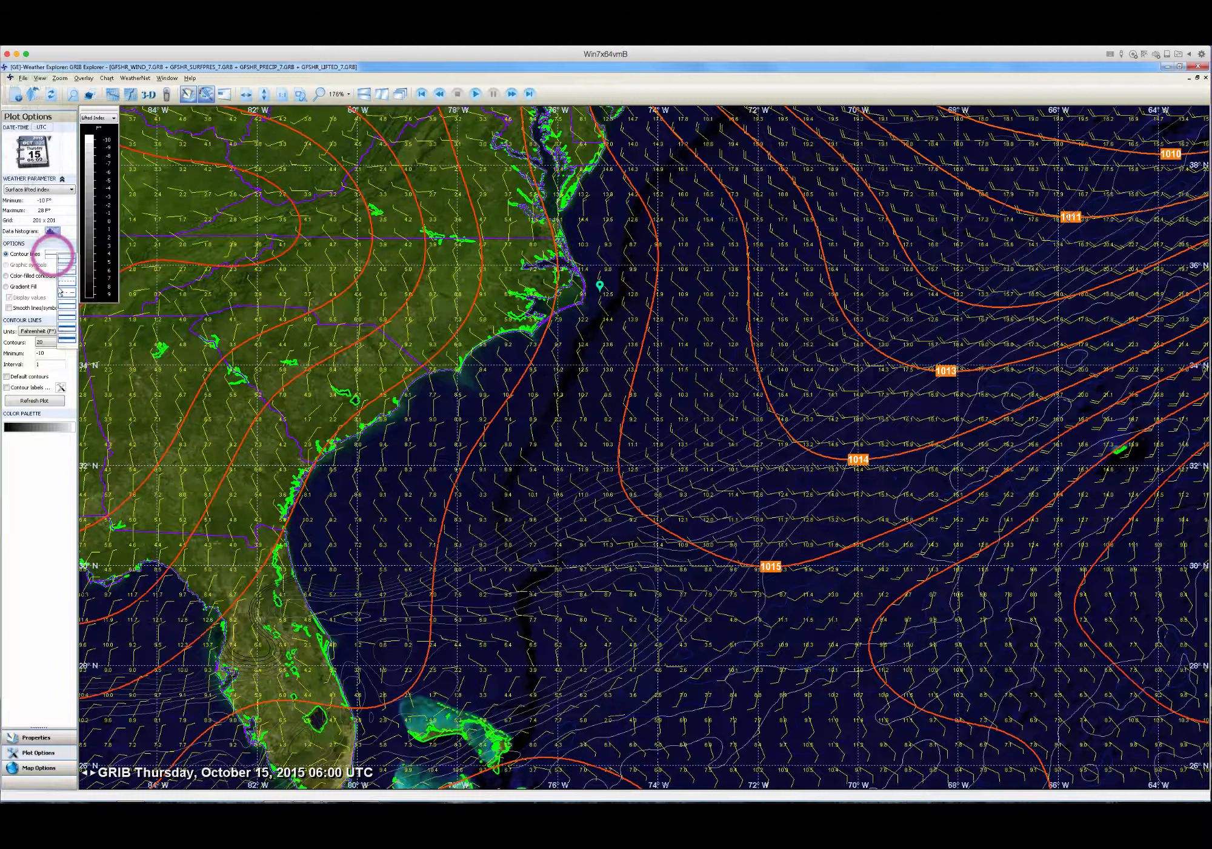
click(57, 397)
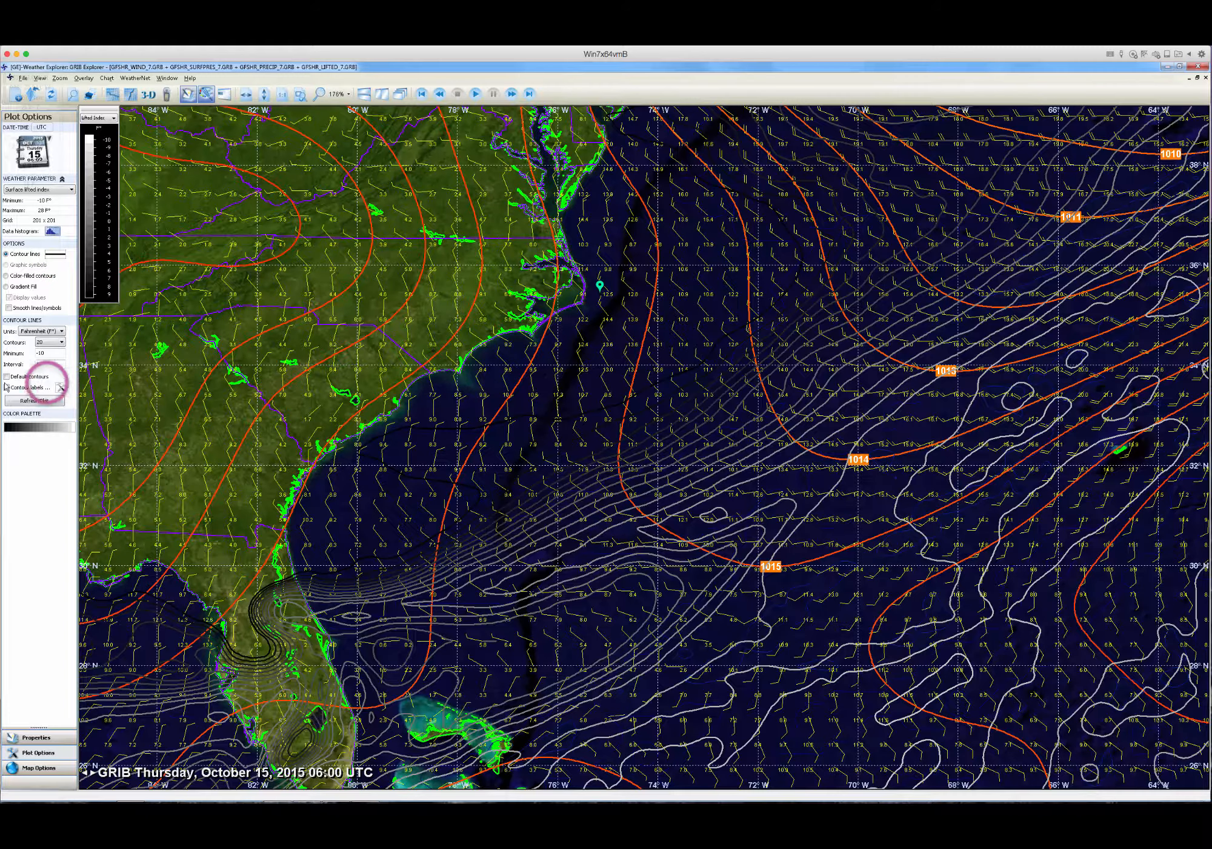
- Choose the black-to-white gradient for the surface lifted index contours
click(40, 427)
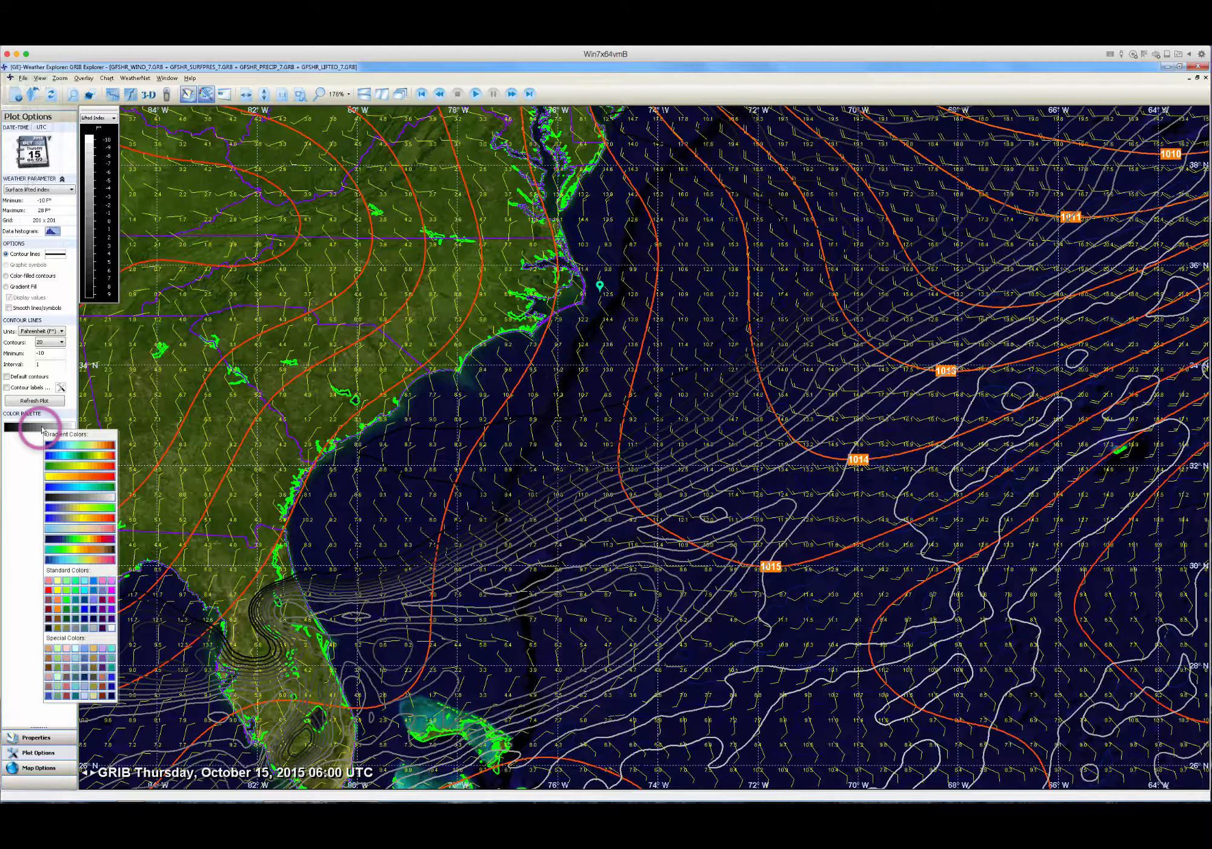
click(80, 499)
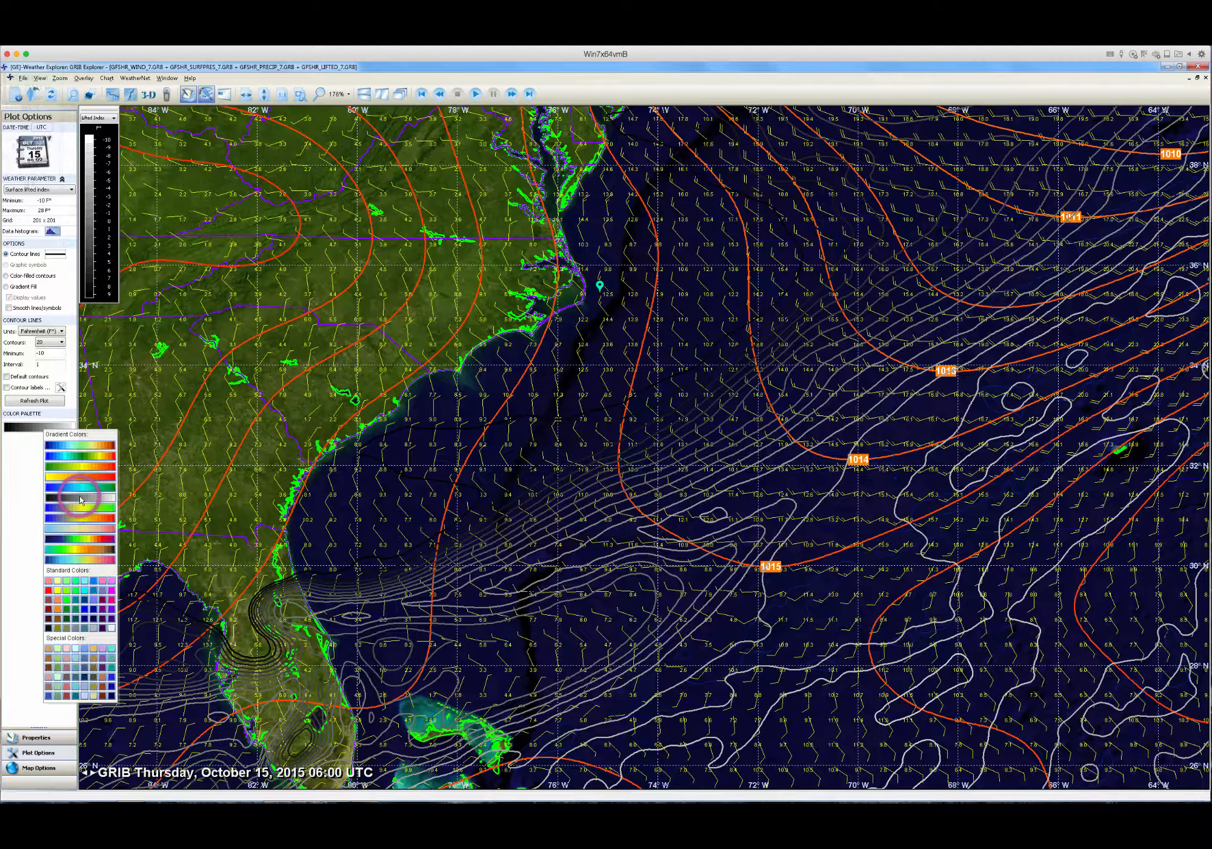
click(81, 499)
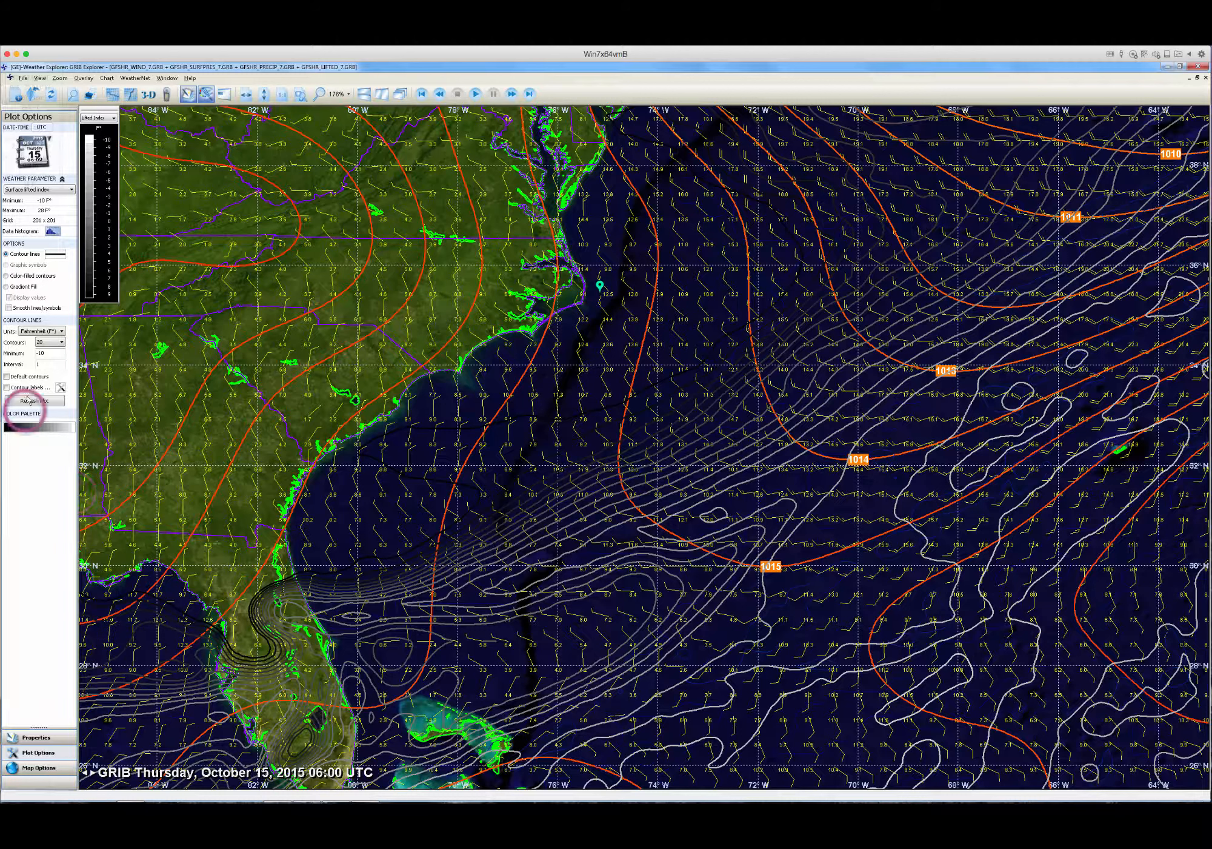
- Turn on contour labels for surface lifted index and accept white text on an opaque green background with 0 decimals
click(7, 388)
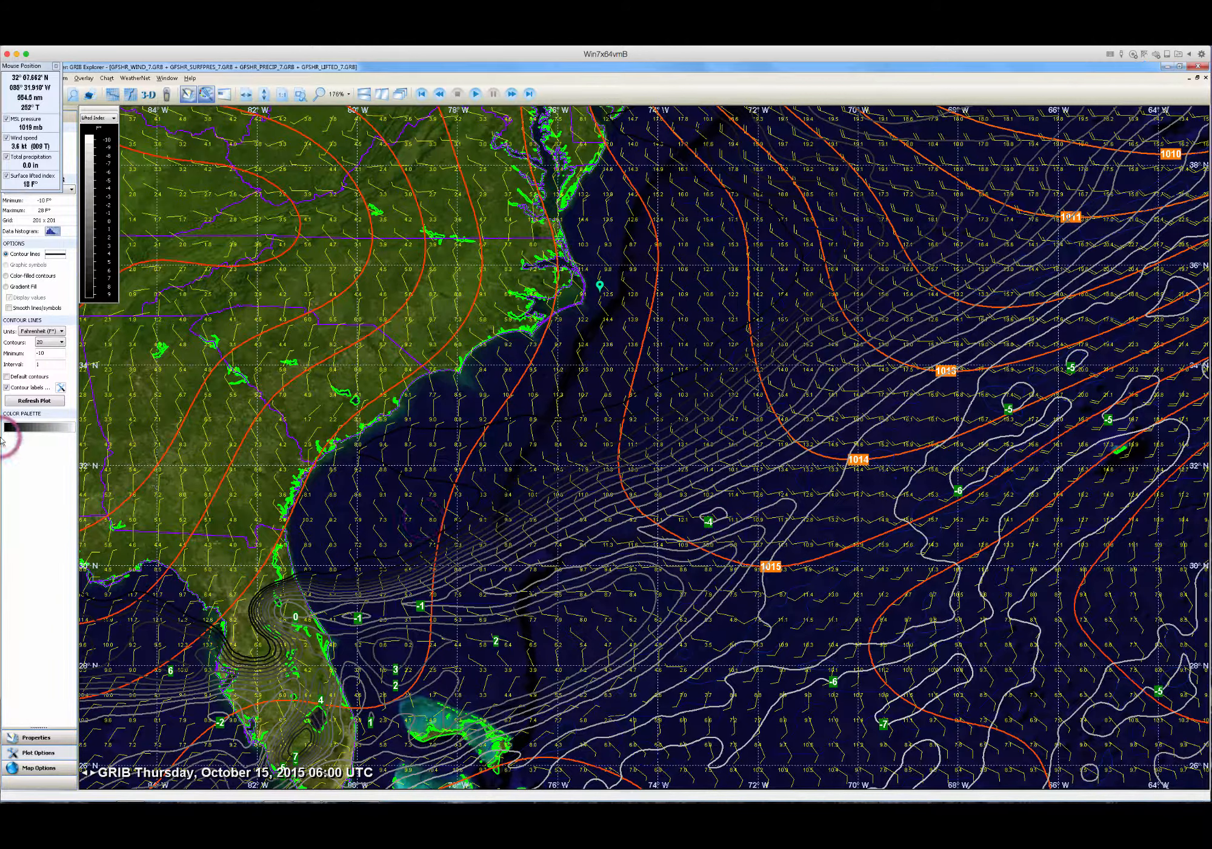
click(60, 388)
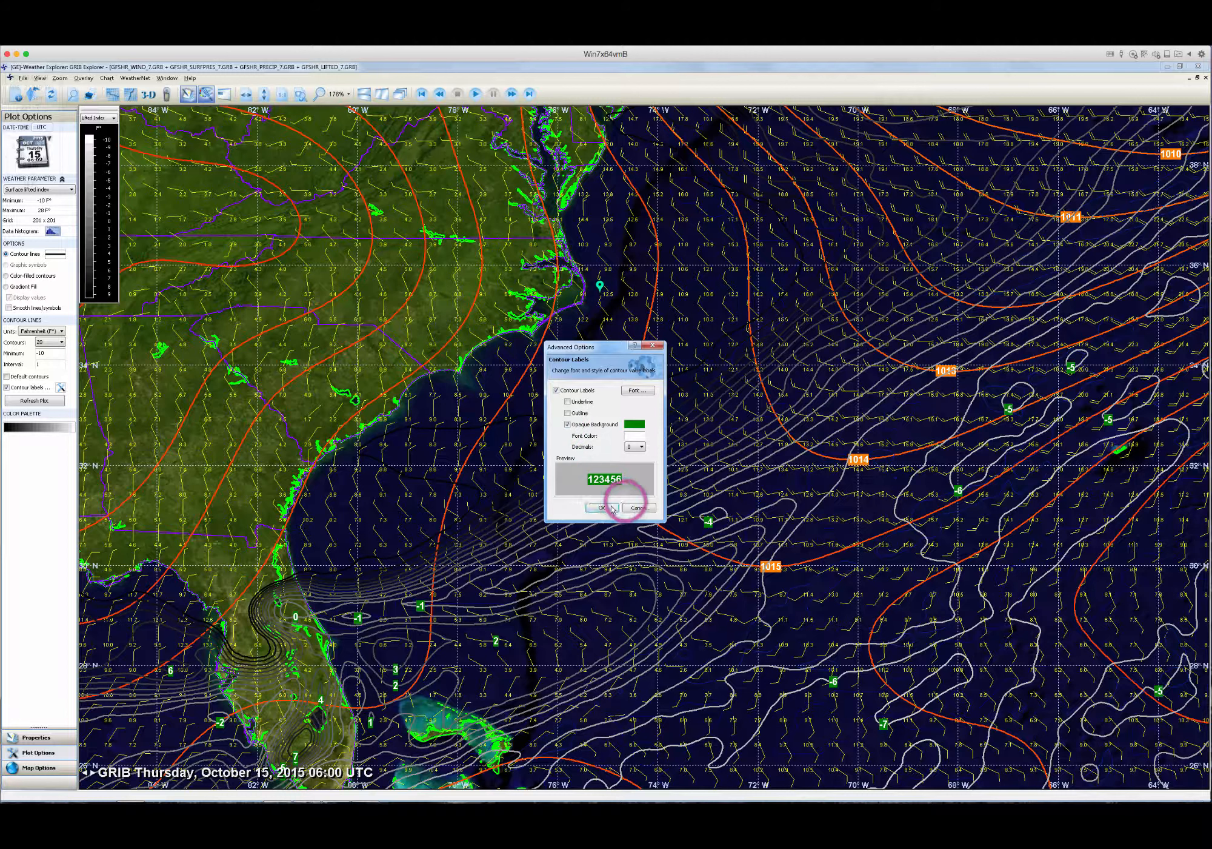
click(613, 508)
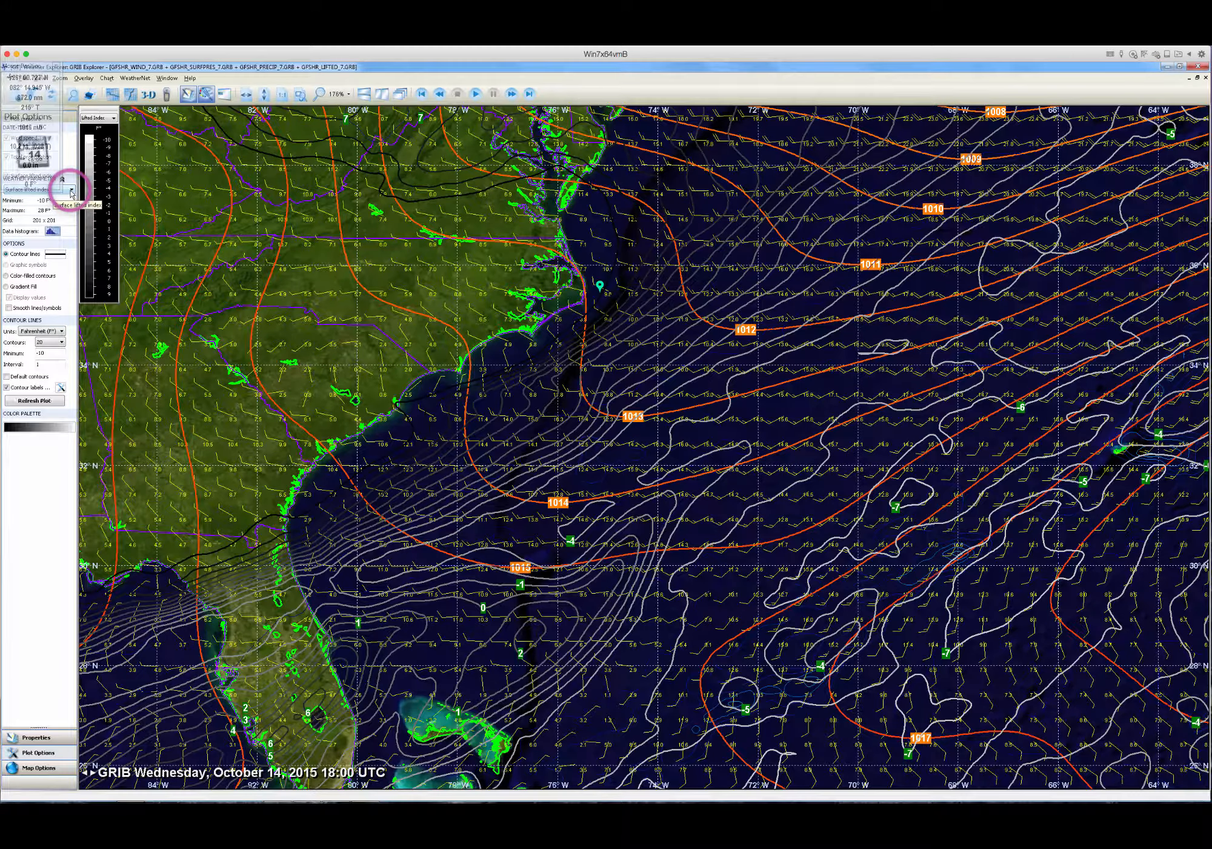
- Turn off the default contours for total precipitation and refresh its plot
click(71, 190)
click(27, 210)
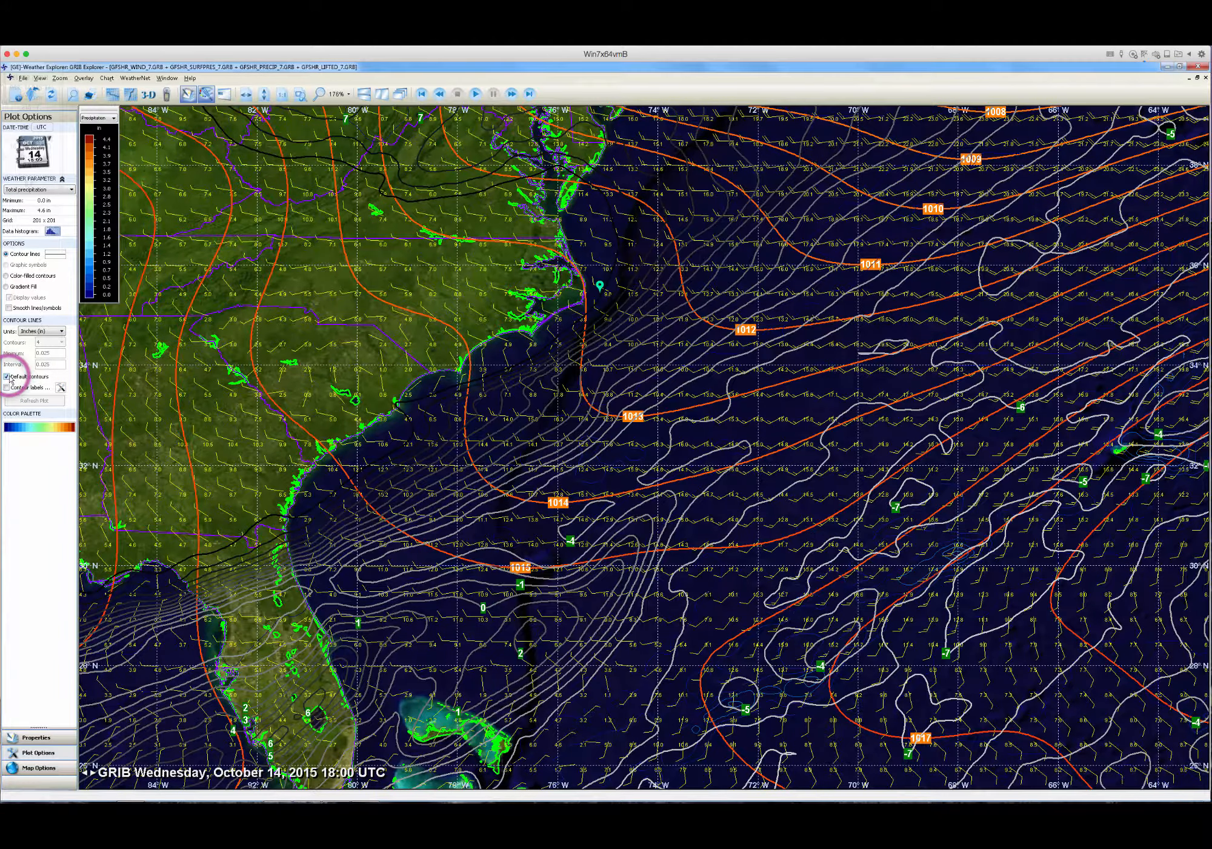
click(7, 377)
click(6, 377)
click(31, 401)
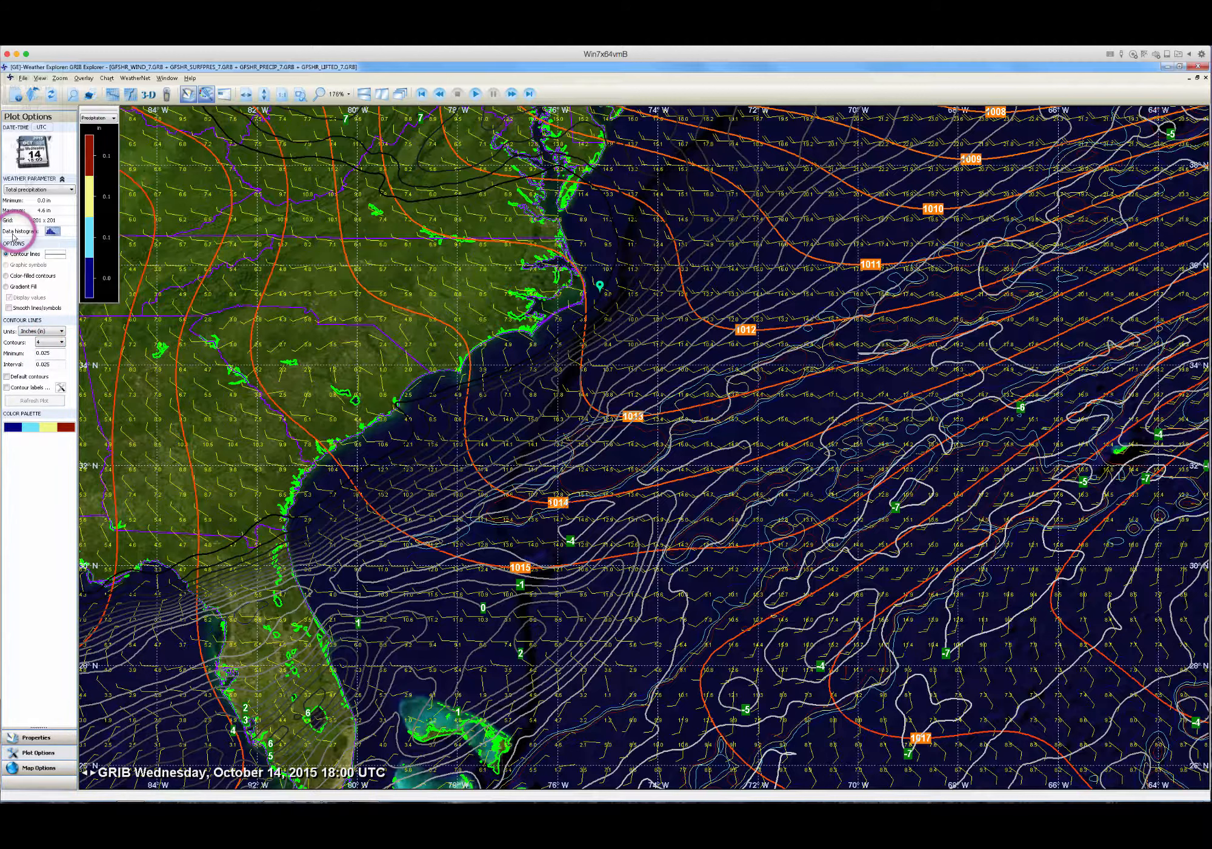
- Display total precipitation as color-filled contours and set the number of contours to 24
click(6, 275)
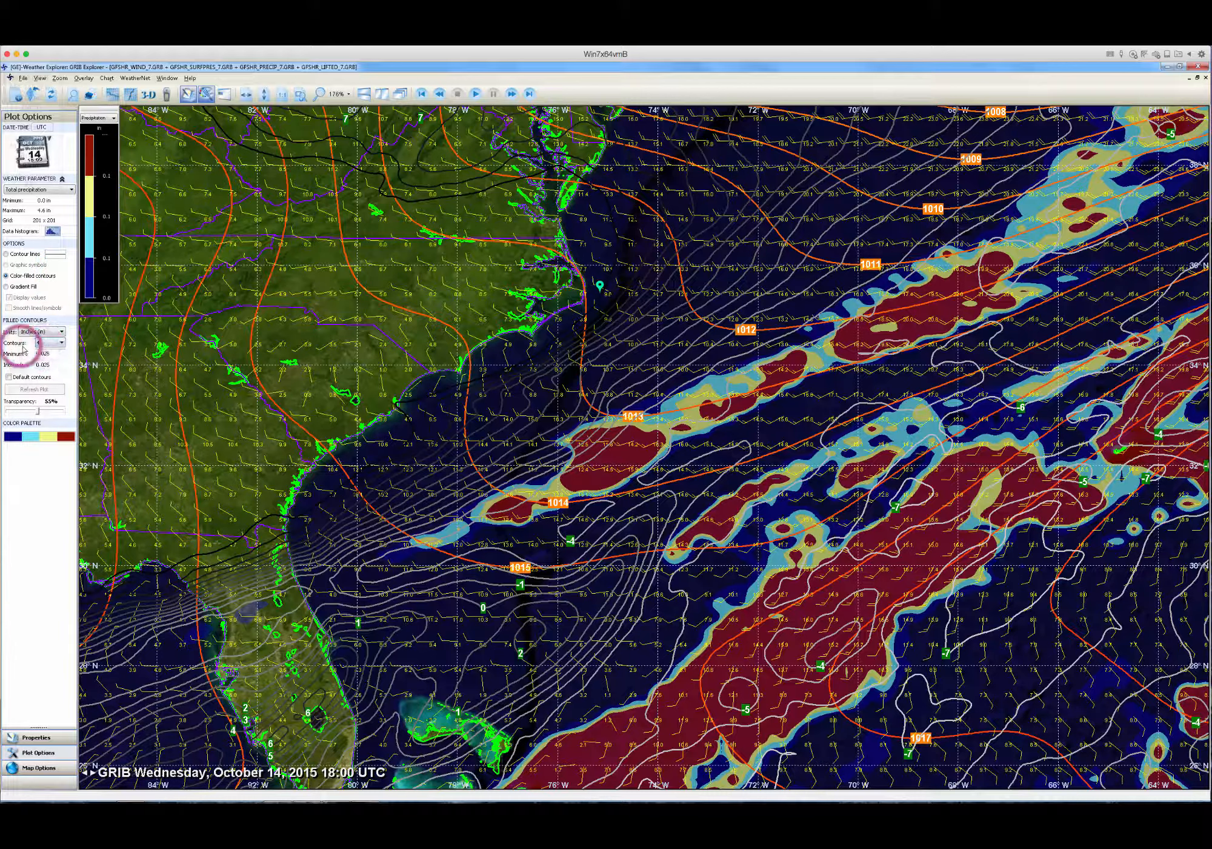
click(62, 343)
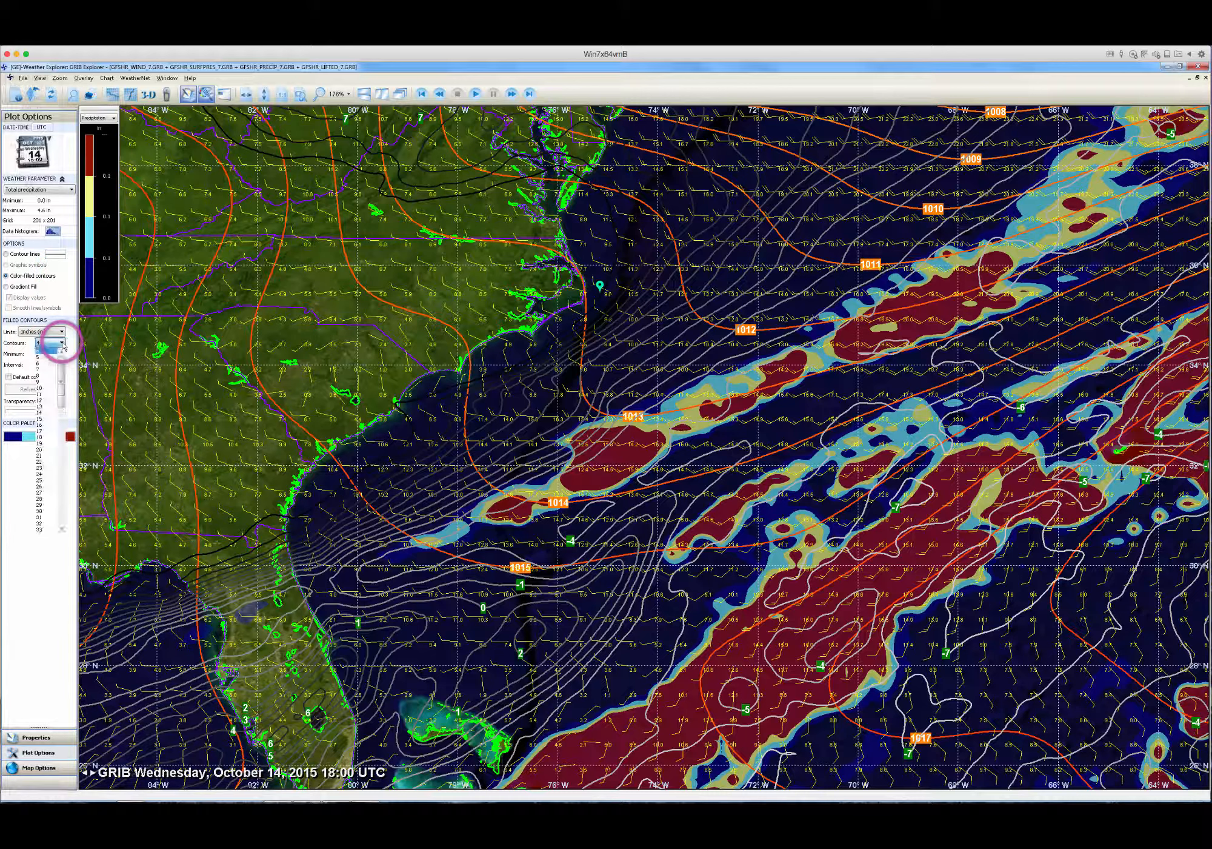
click(42, 474)
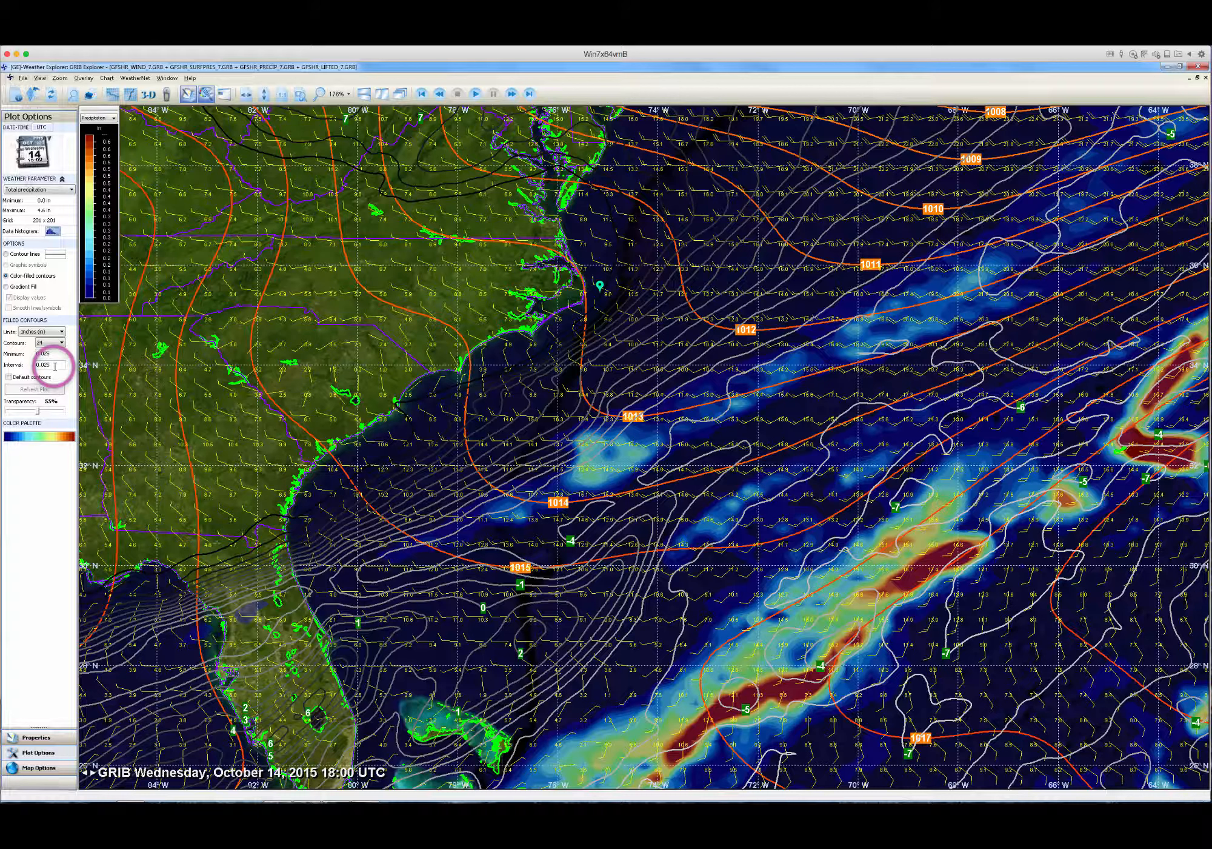
- Try the blue-green-yellow-red gradient on the precipitation fill, and switch back to the dark-blue-to-dark-red gradient
click(27, 436)
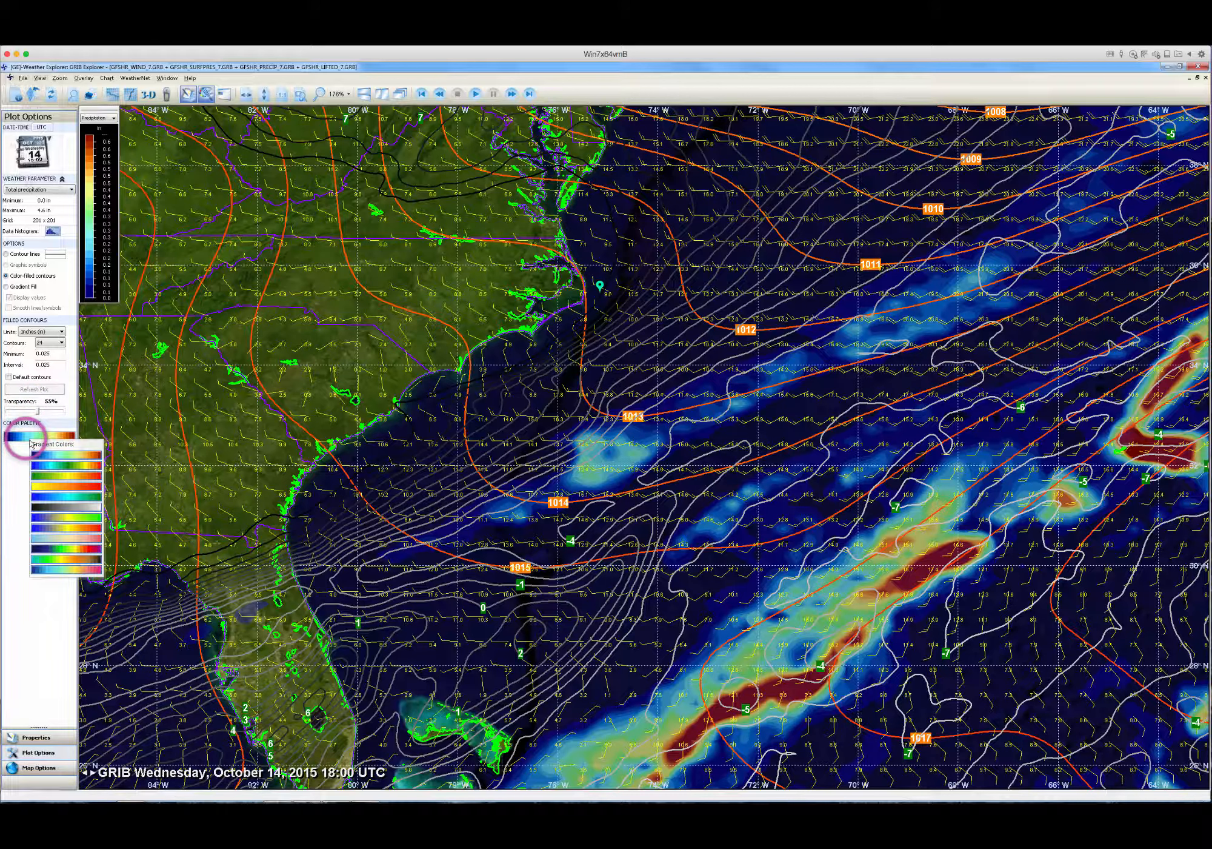
click(65, 467)
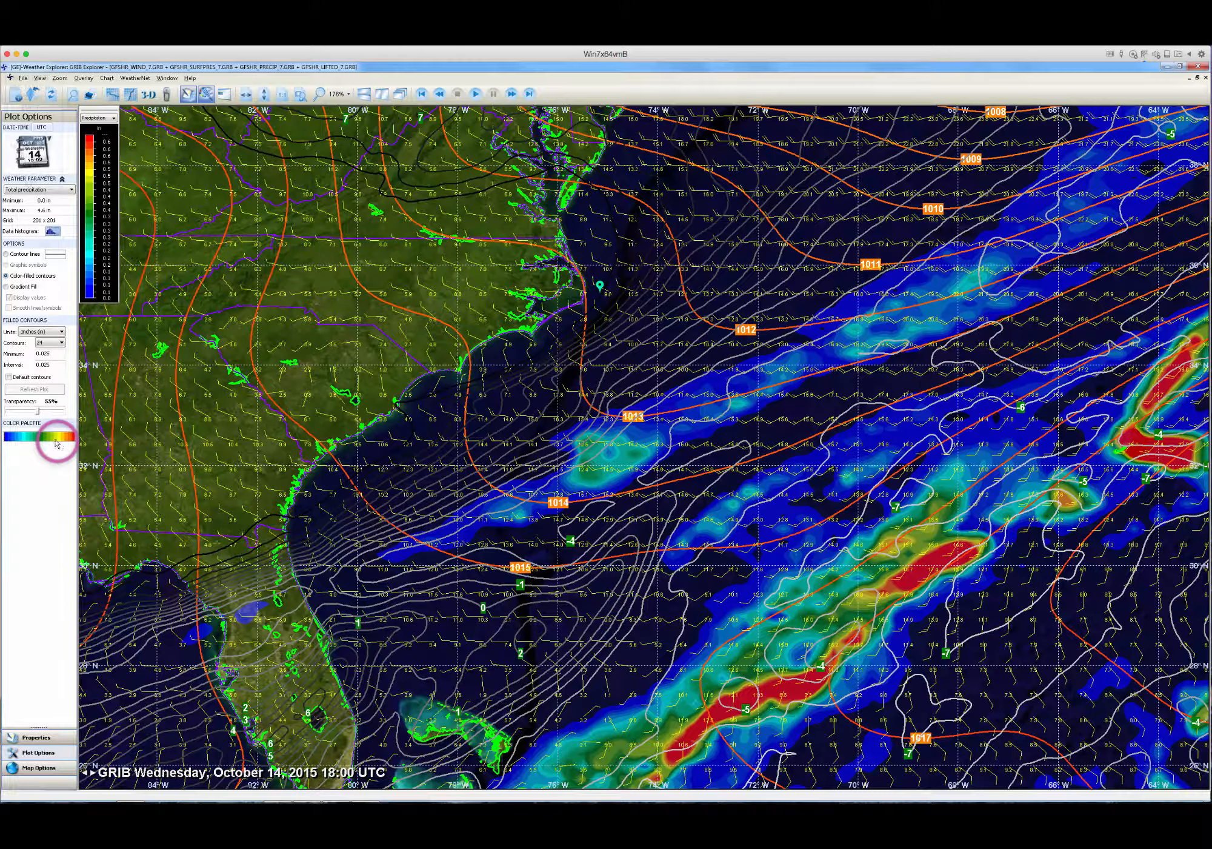
click(52, 439)
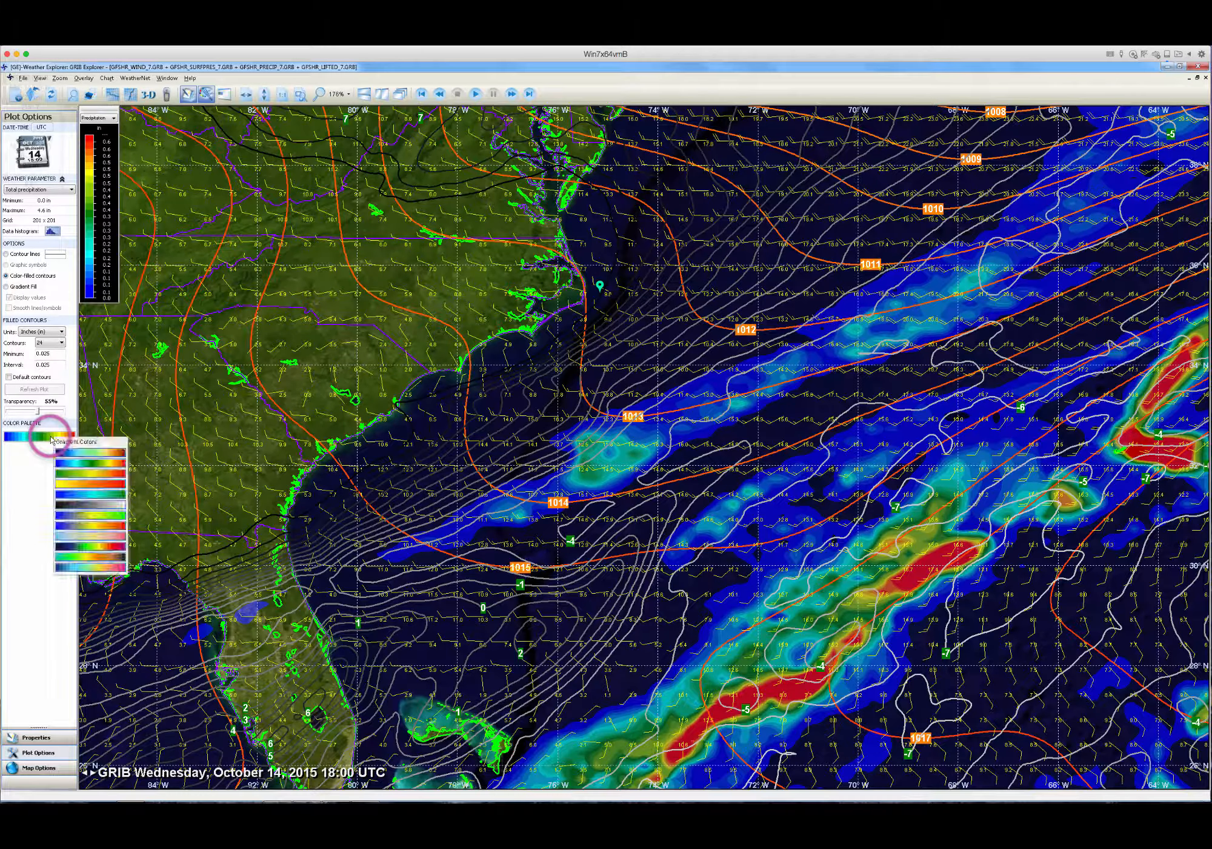
click(85, 456)
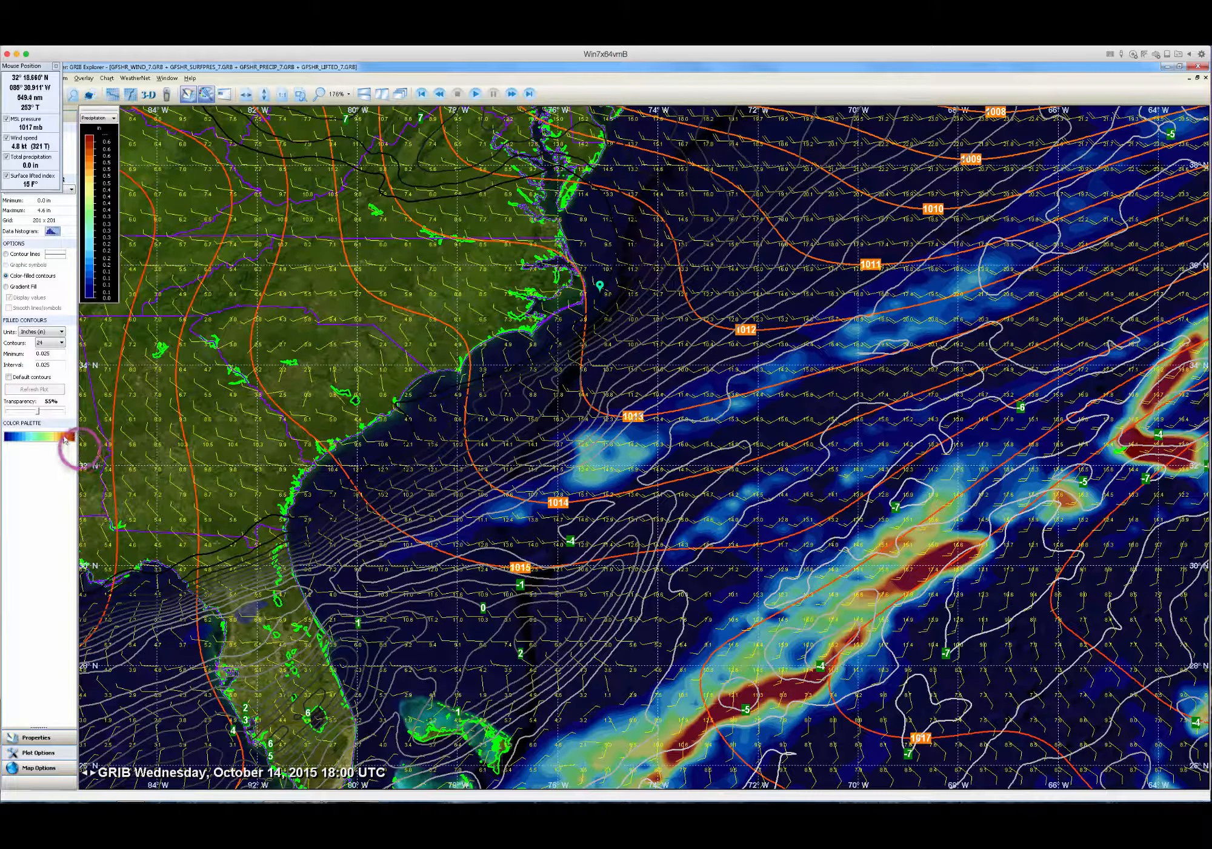
- Try the precipitation fill at 75%, 85% and 0% transparency, and return it to 55%
mouse_move(38, 411)
mouse_down()
mouse_move(27, 413)
mouse_move(49, 414)
mouse_up()
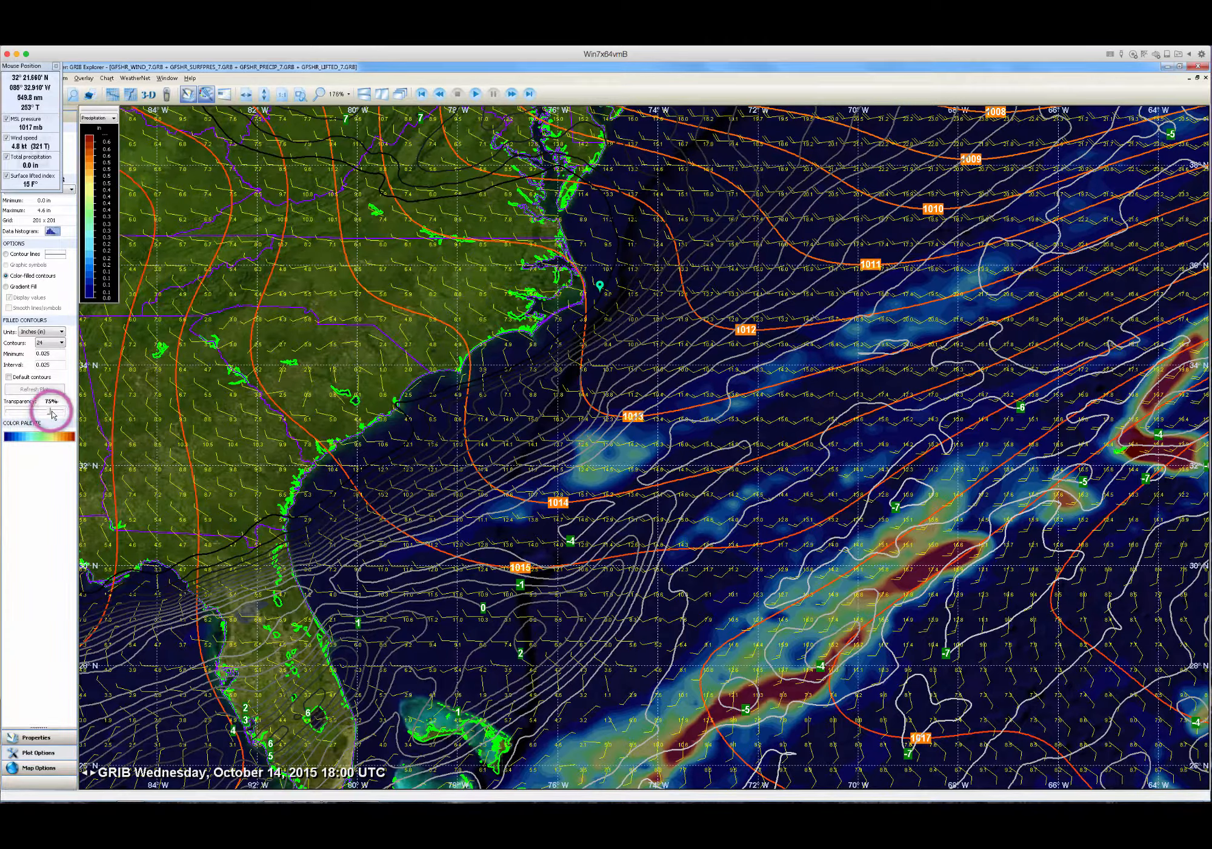
drag(50, 414, 57, 414)
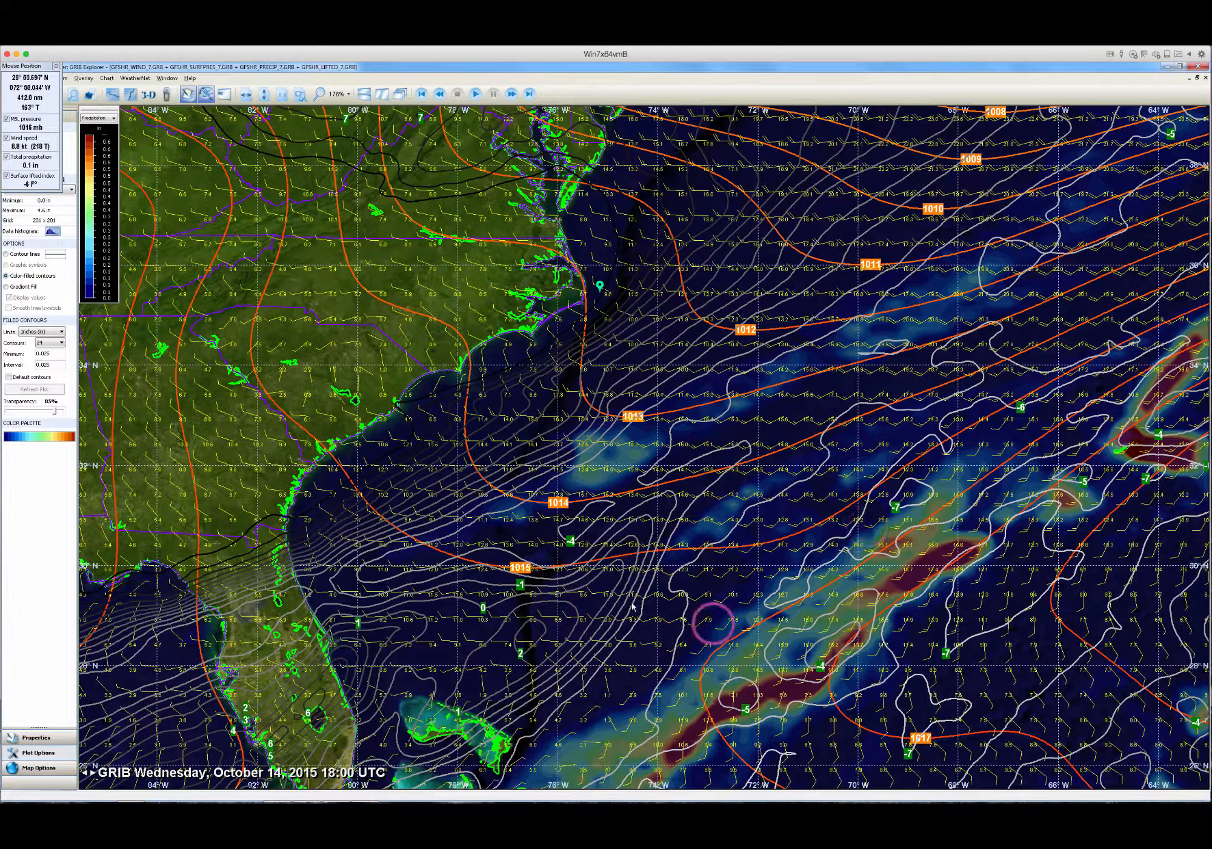
click(10, 414)
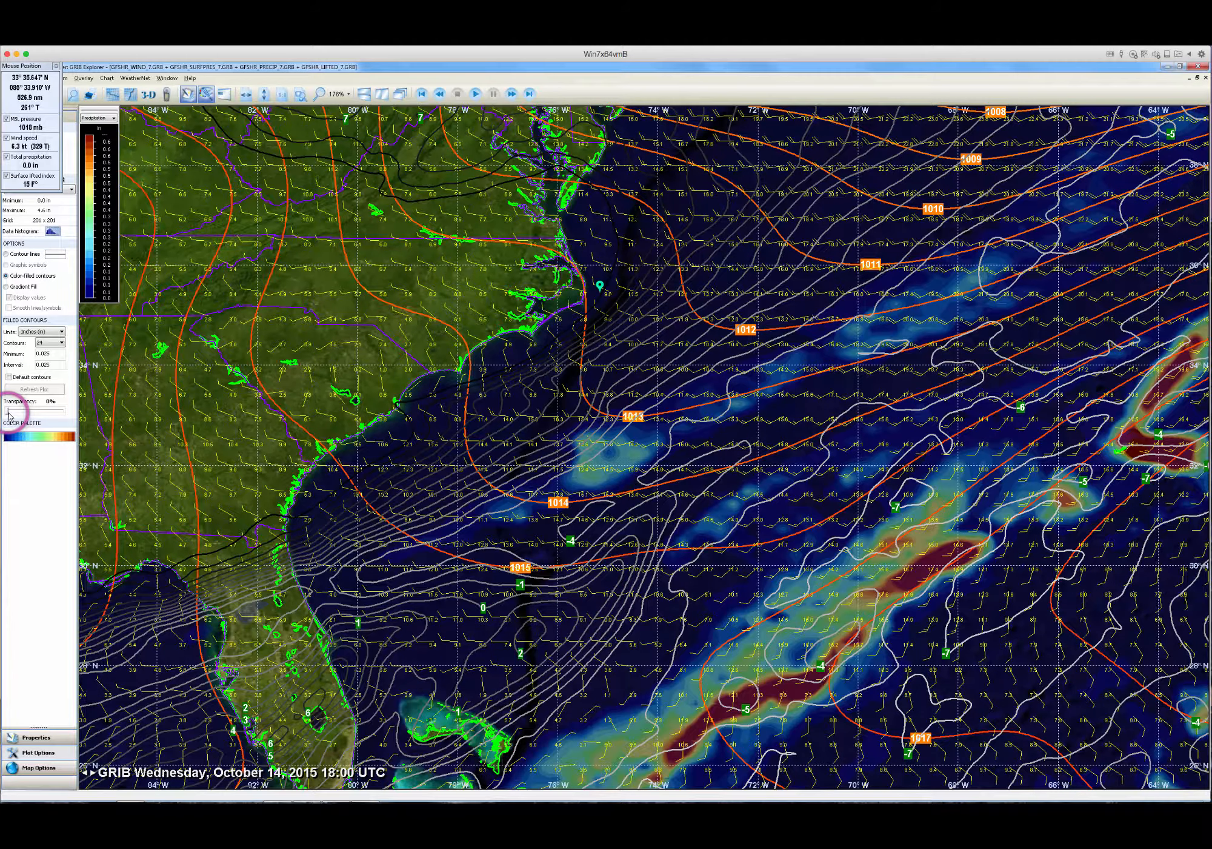
click(8, 414)
click(276, 447)
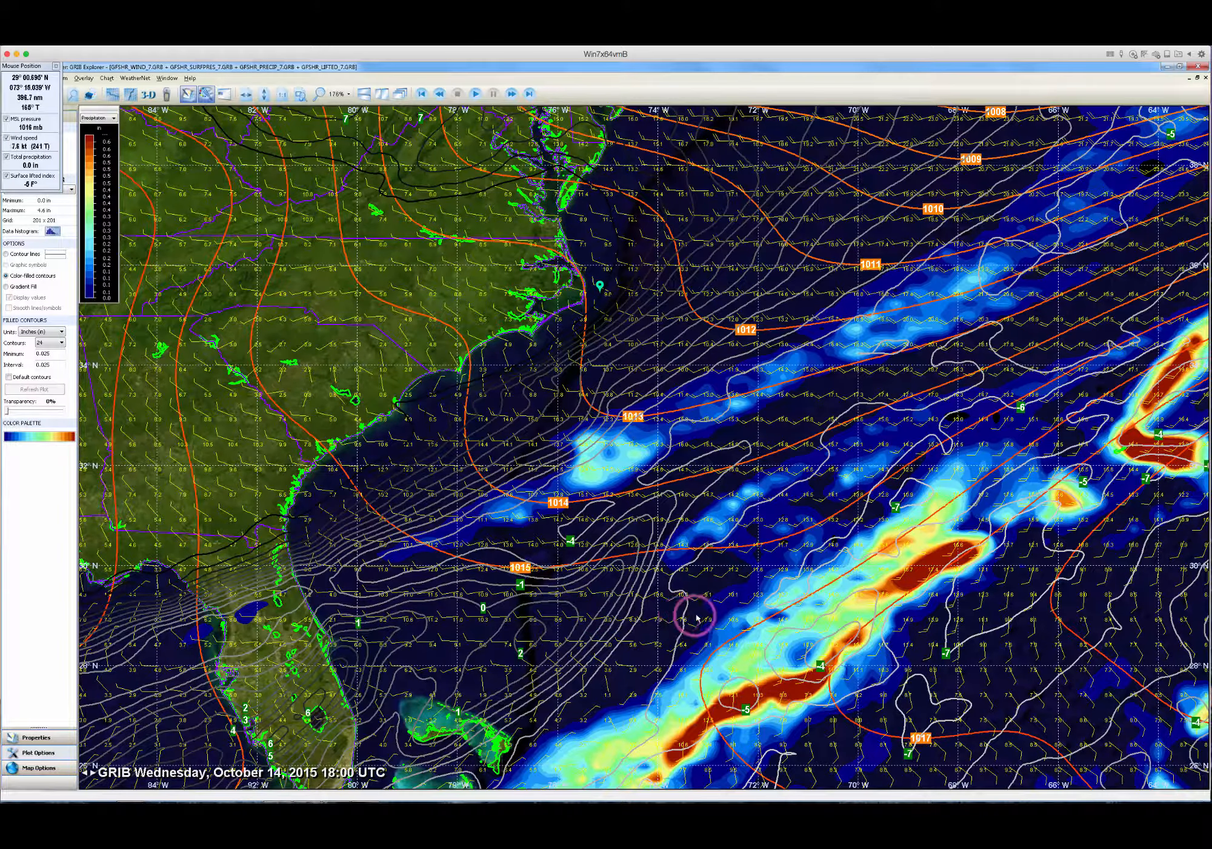
drag(8, 414, 37, 415)
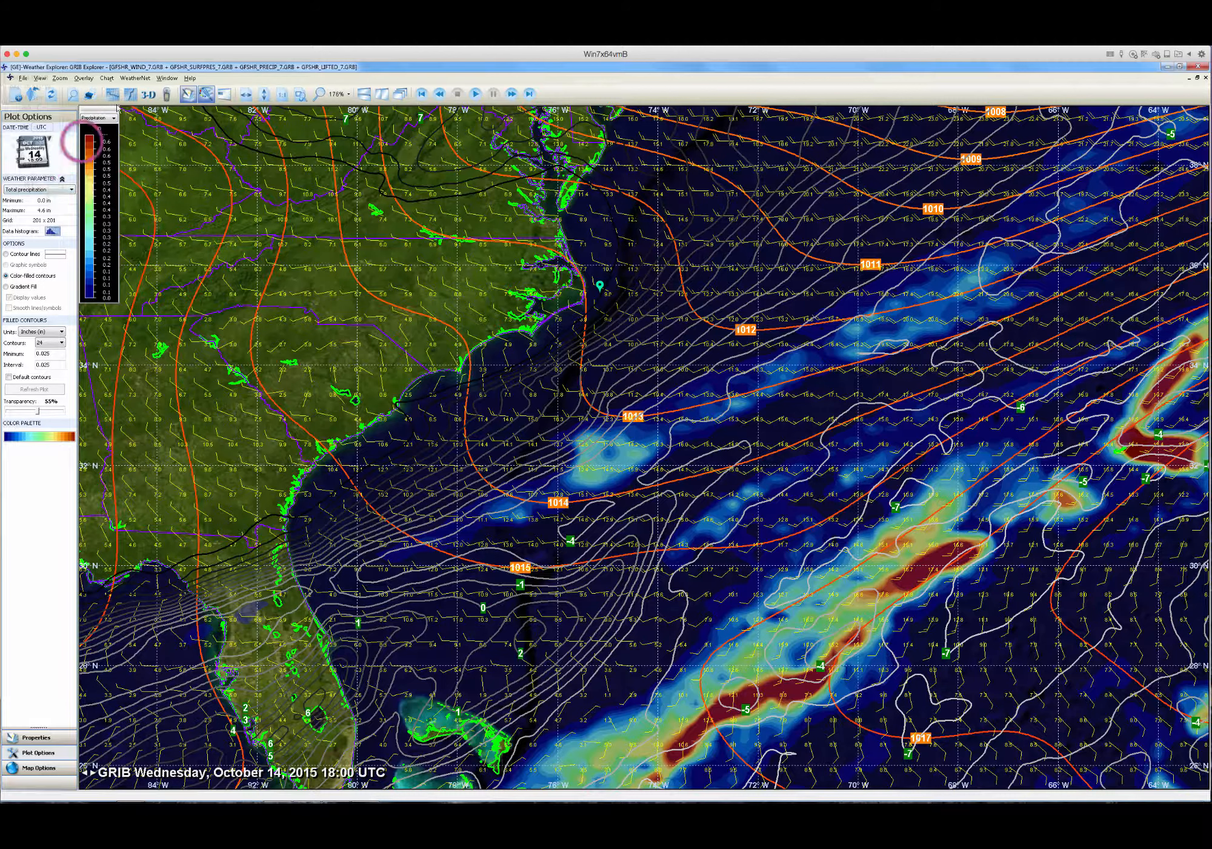
- Hide the plot options and the color key, and open the time profile for the loaded GRIB data
click(189, 95)
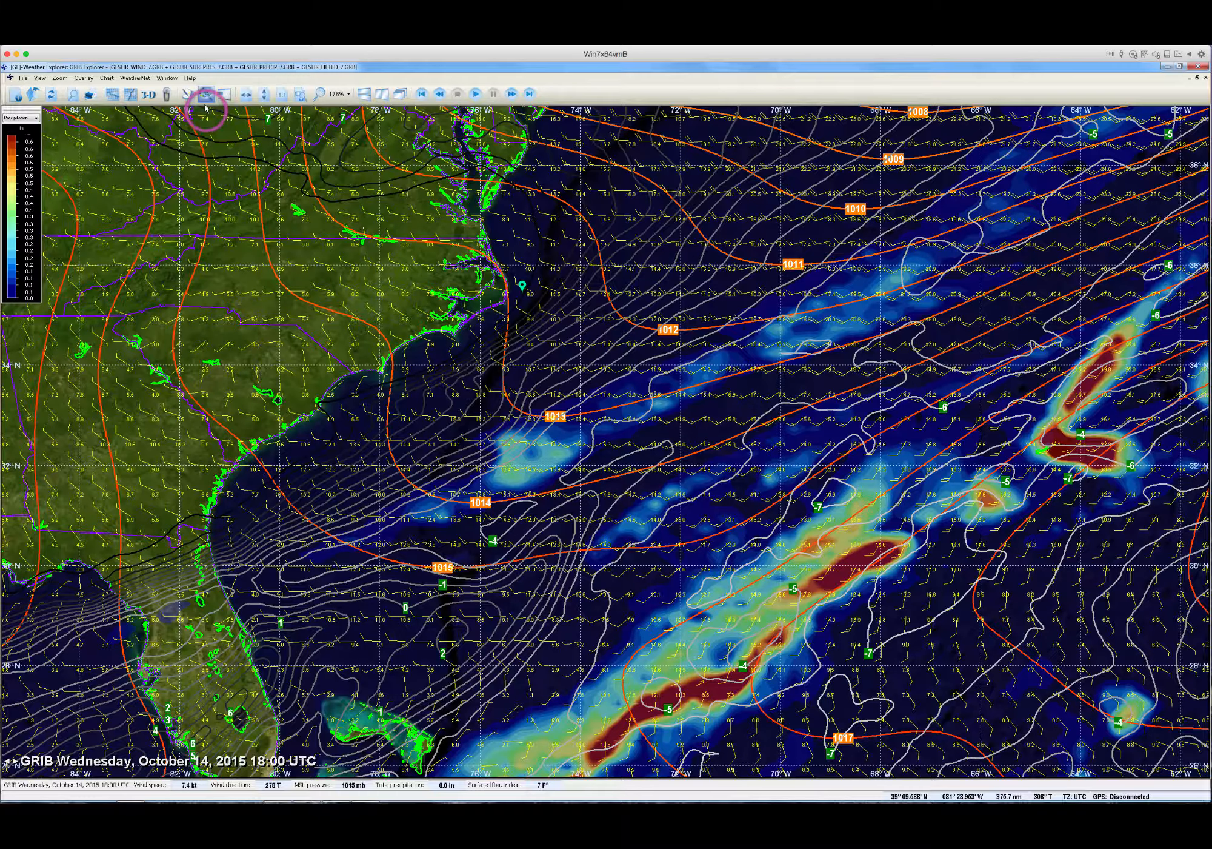
click(207, 97)
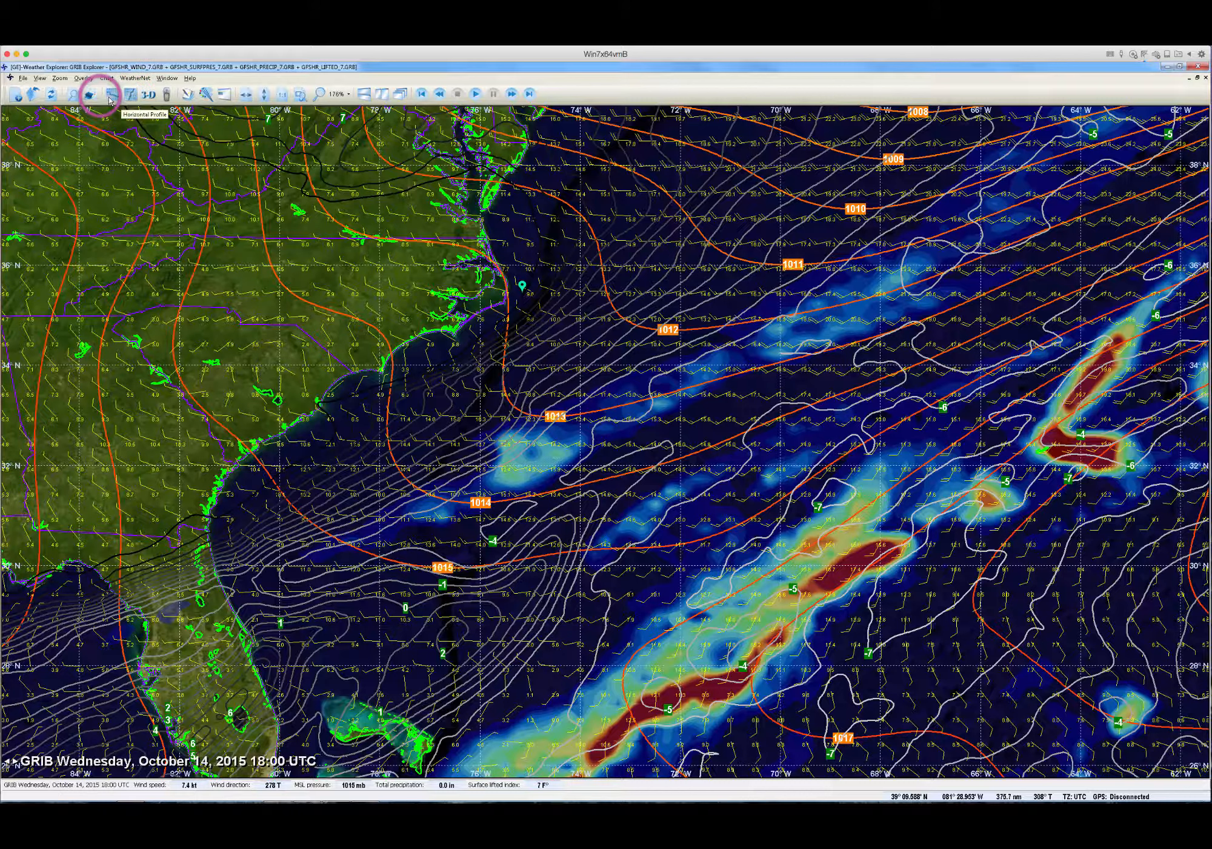
click(133, 95)
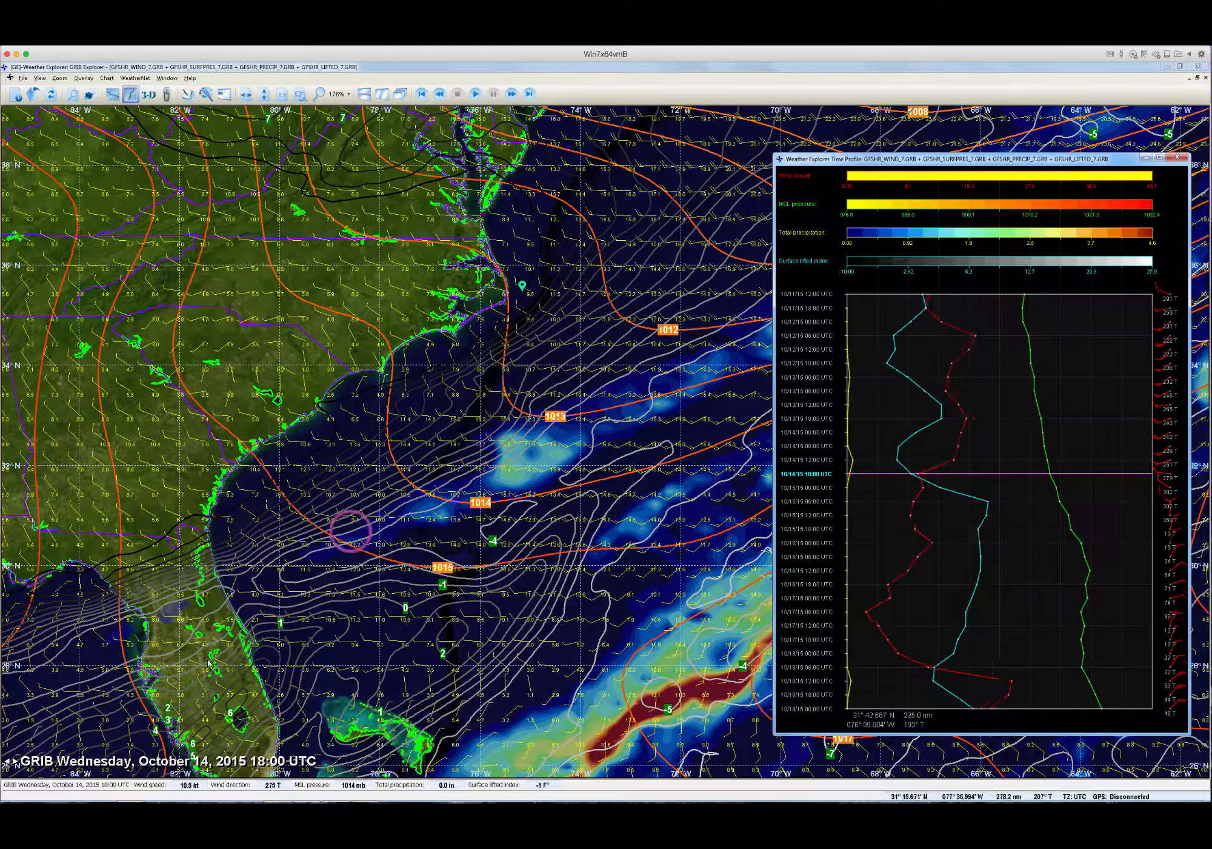
- Switch the map to the 10/12/15 18:00 UTC forecast and inspect the time profile at points off the southeast coast
click(113, 765)
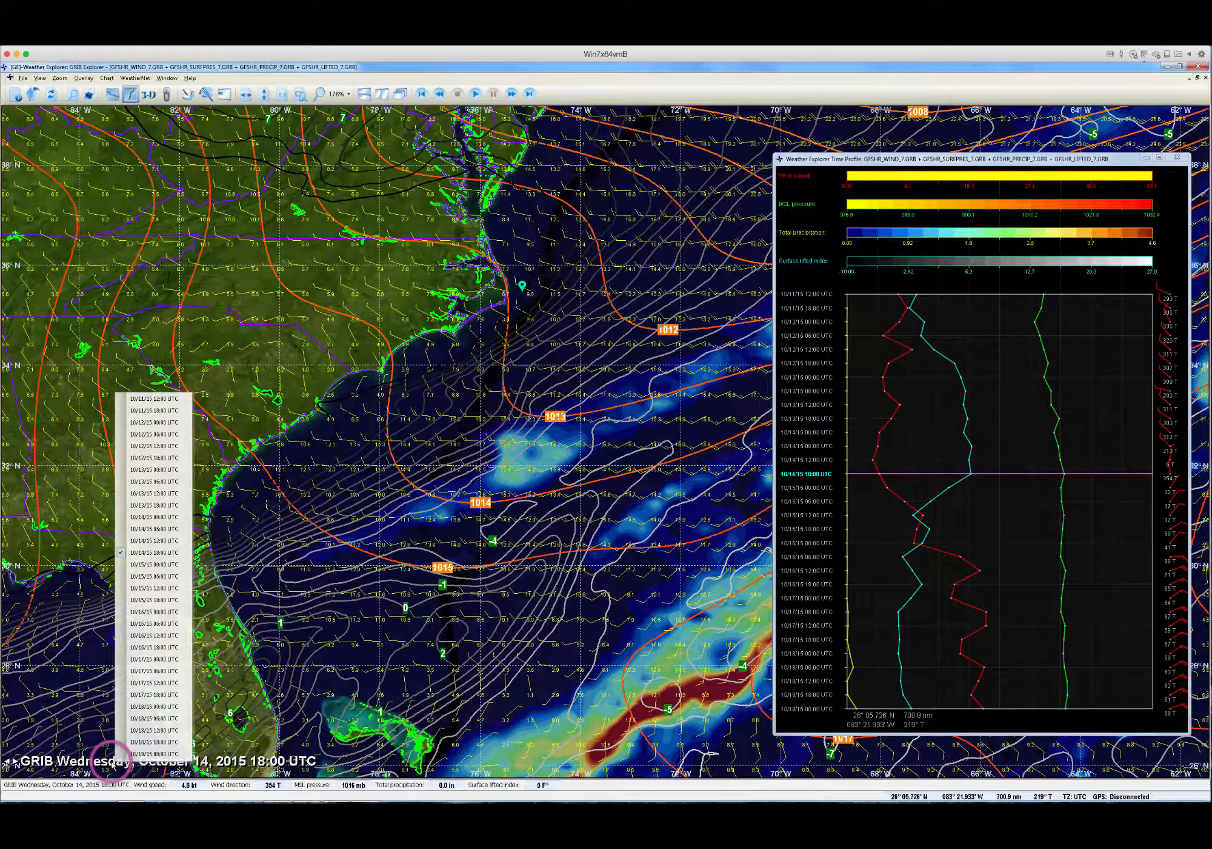
click(158, 460)
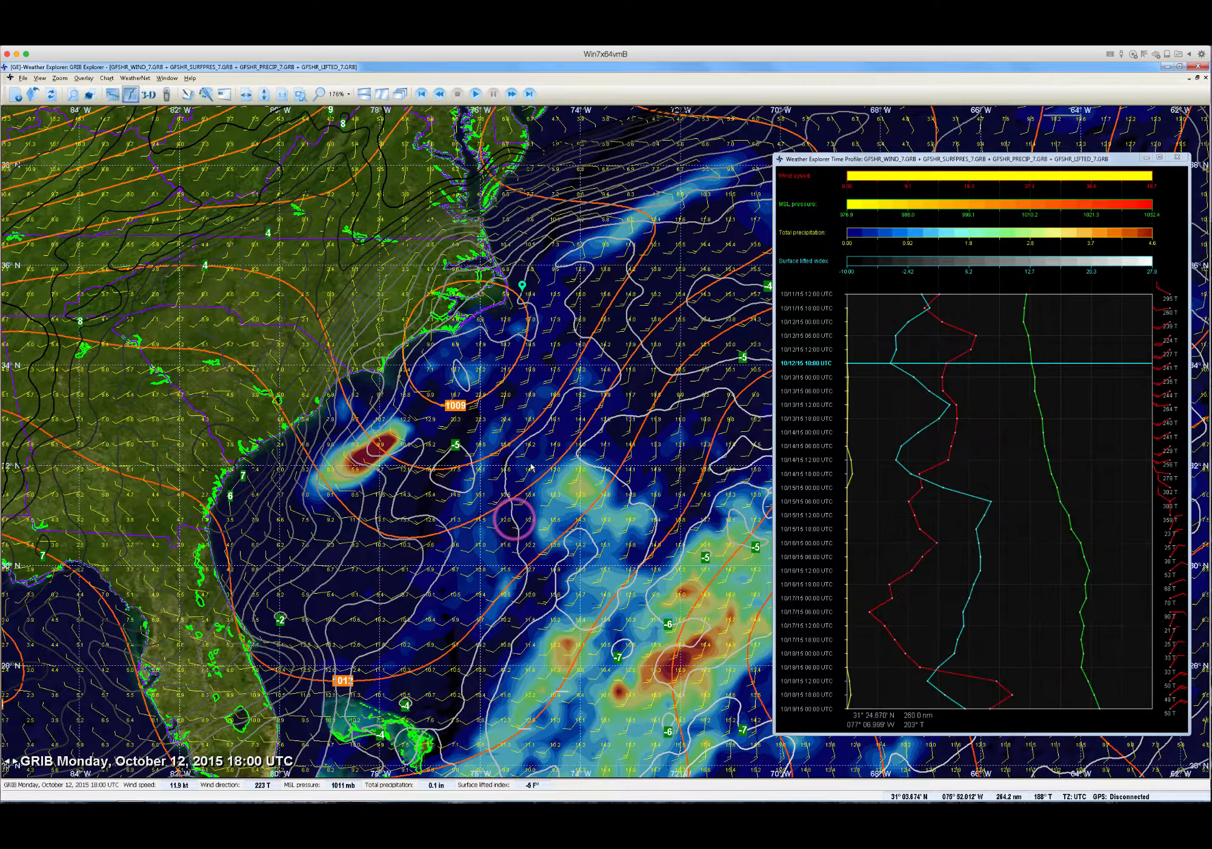
click(529, 463)
click(480, 464)
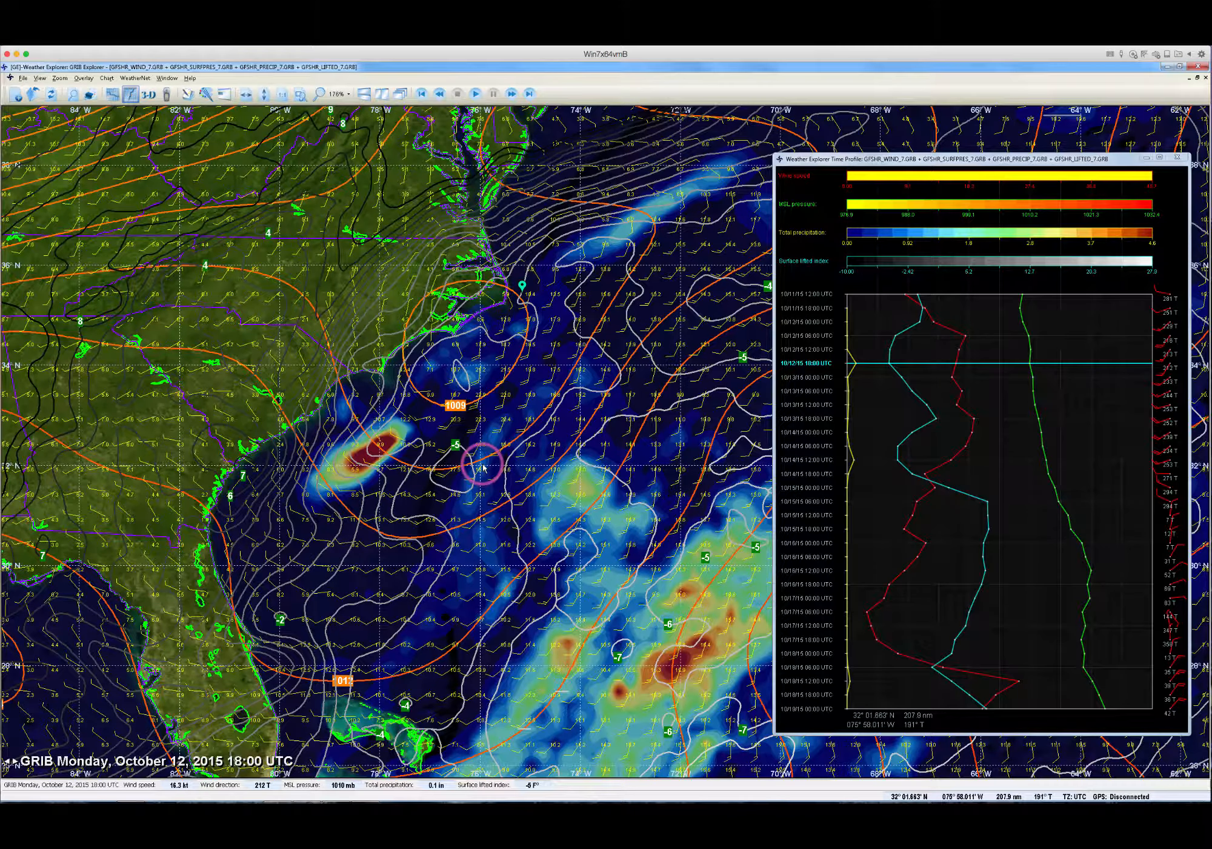
click(483, 469)
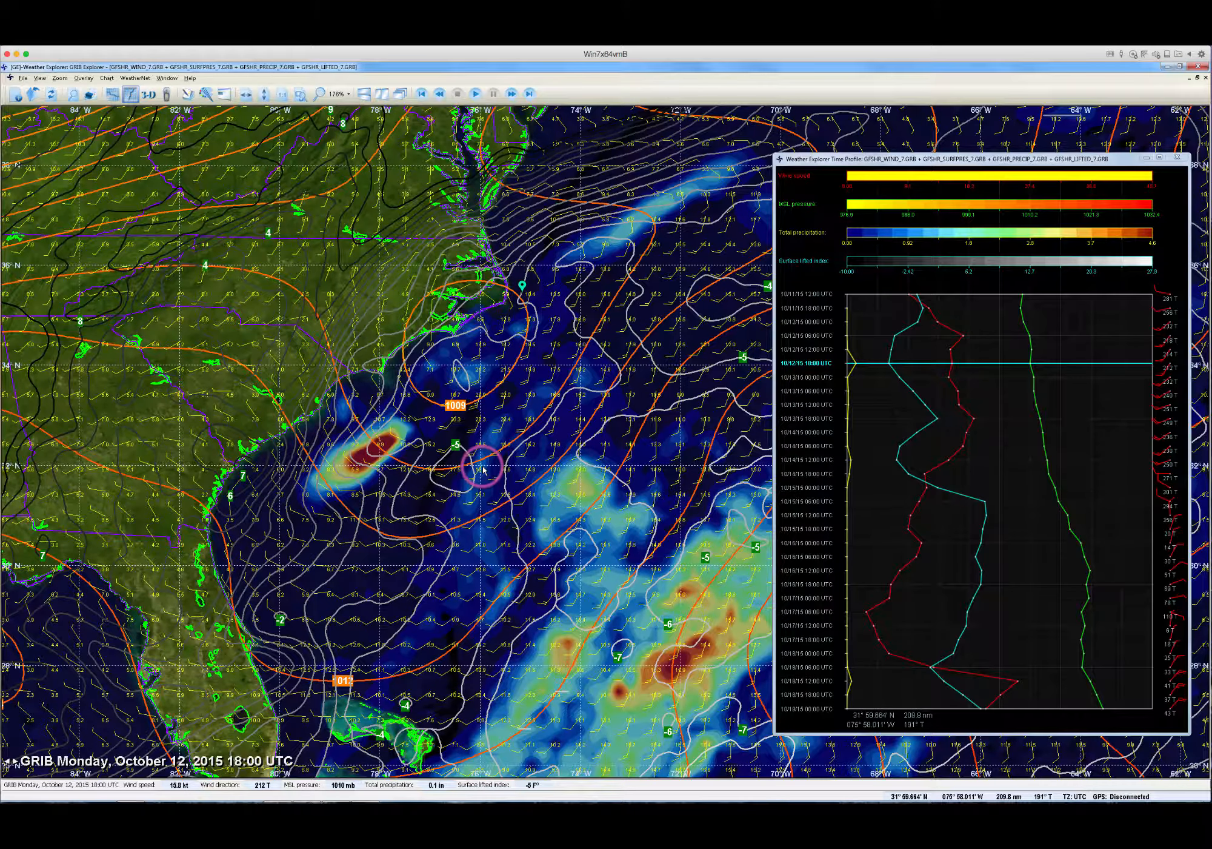
drag(483, 469, 14, 97)
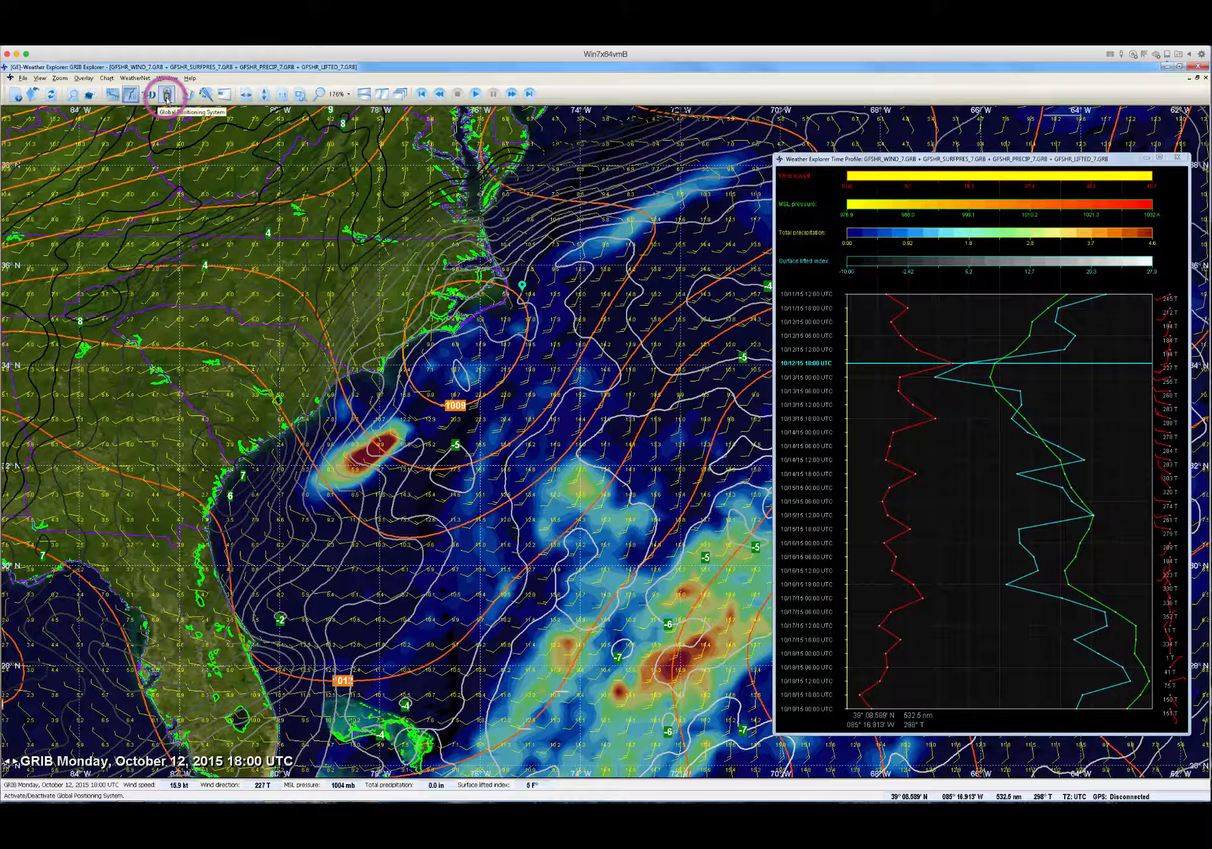
- Show the color key, switch it from precipitation to the lifted index, and hide it again
click(206, 95)
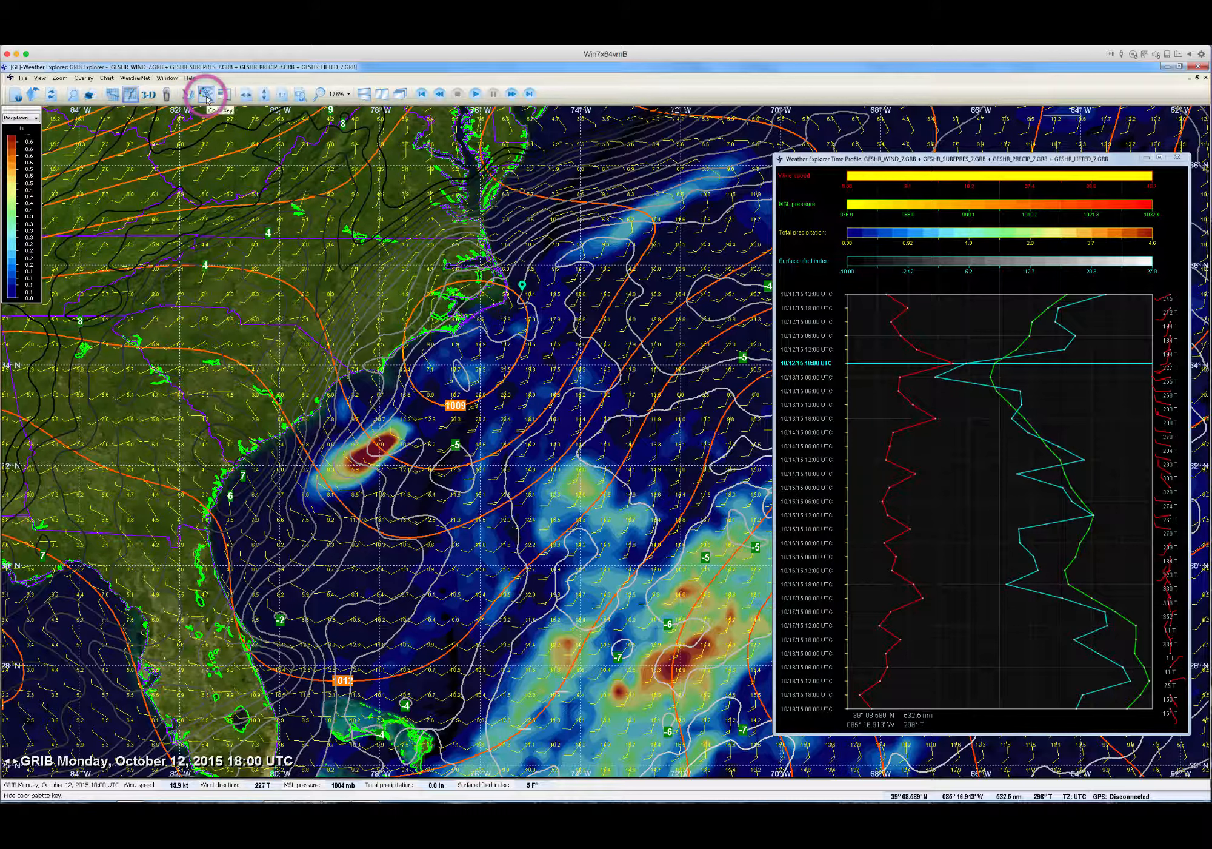
click(22, 118)
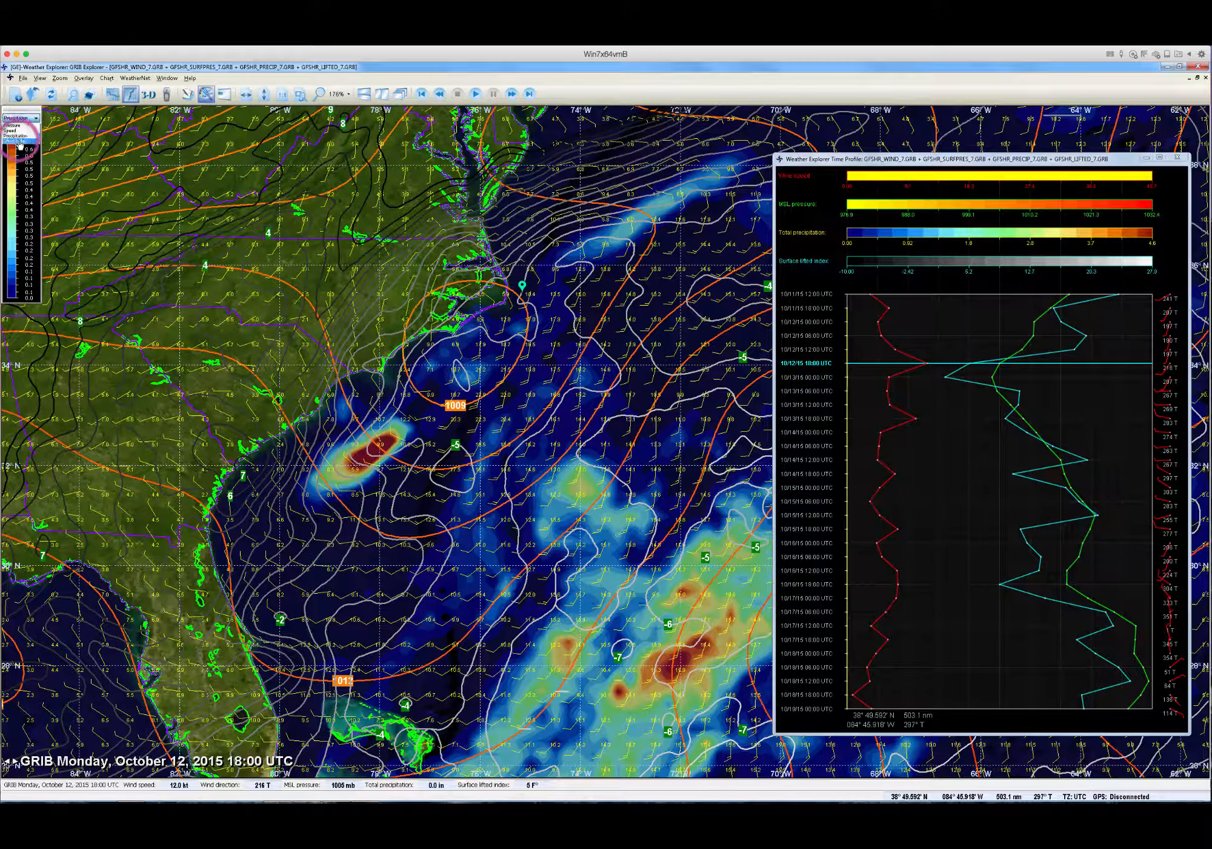
click(19, 140)
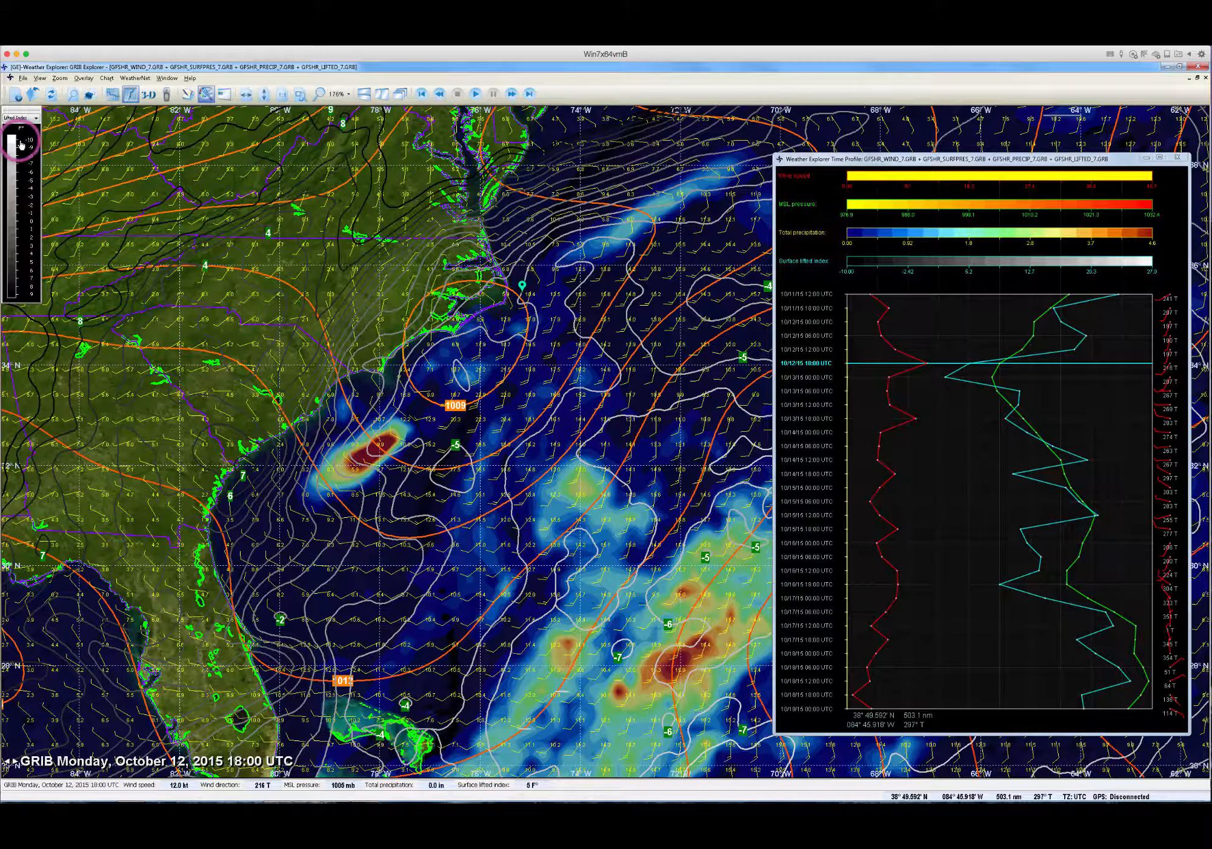
click(207, 94)
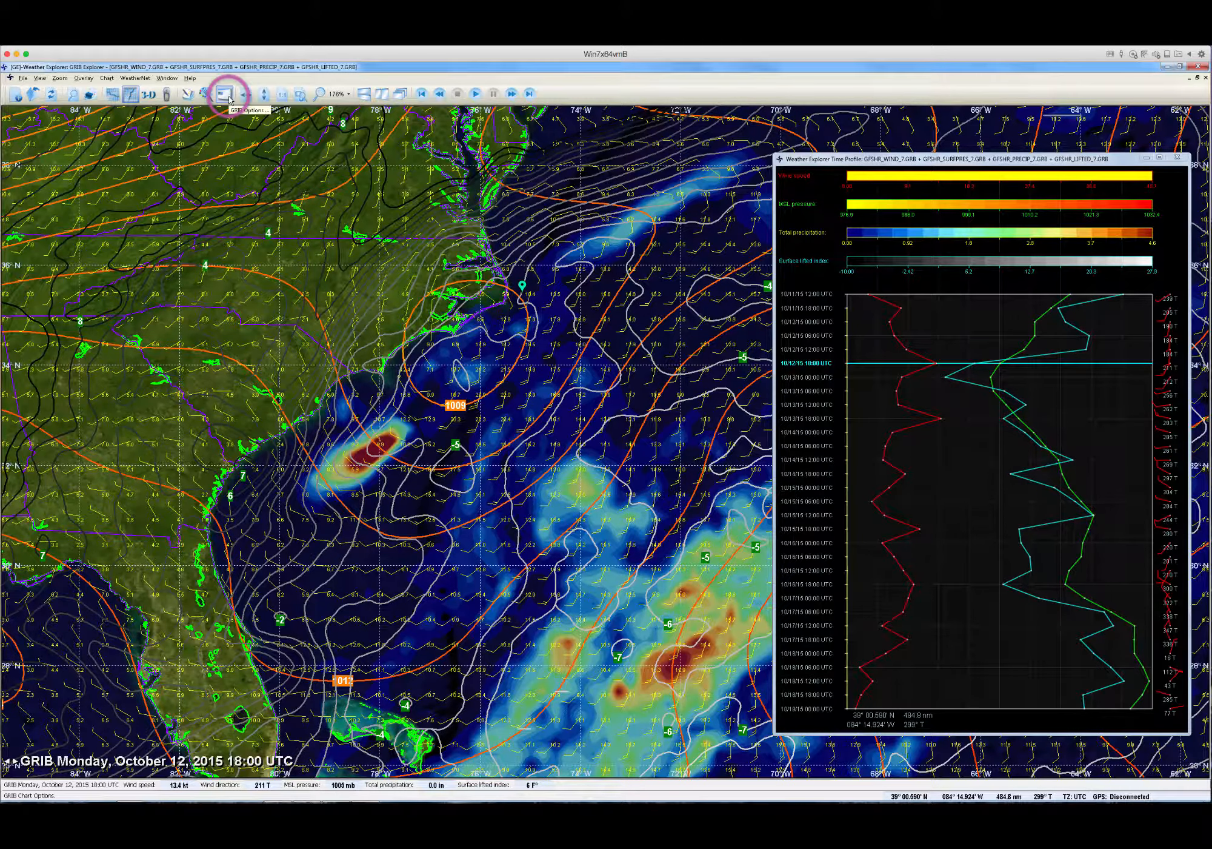
- View the chart at actual size, fit it to the window, and return to a close view of the southeast coast
click(283, 94)
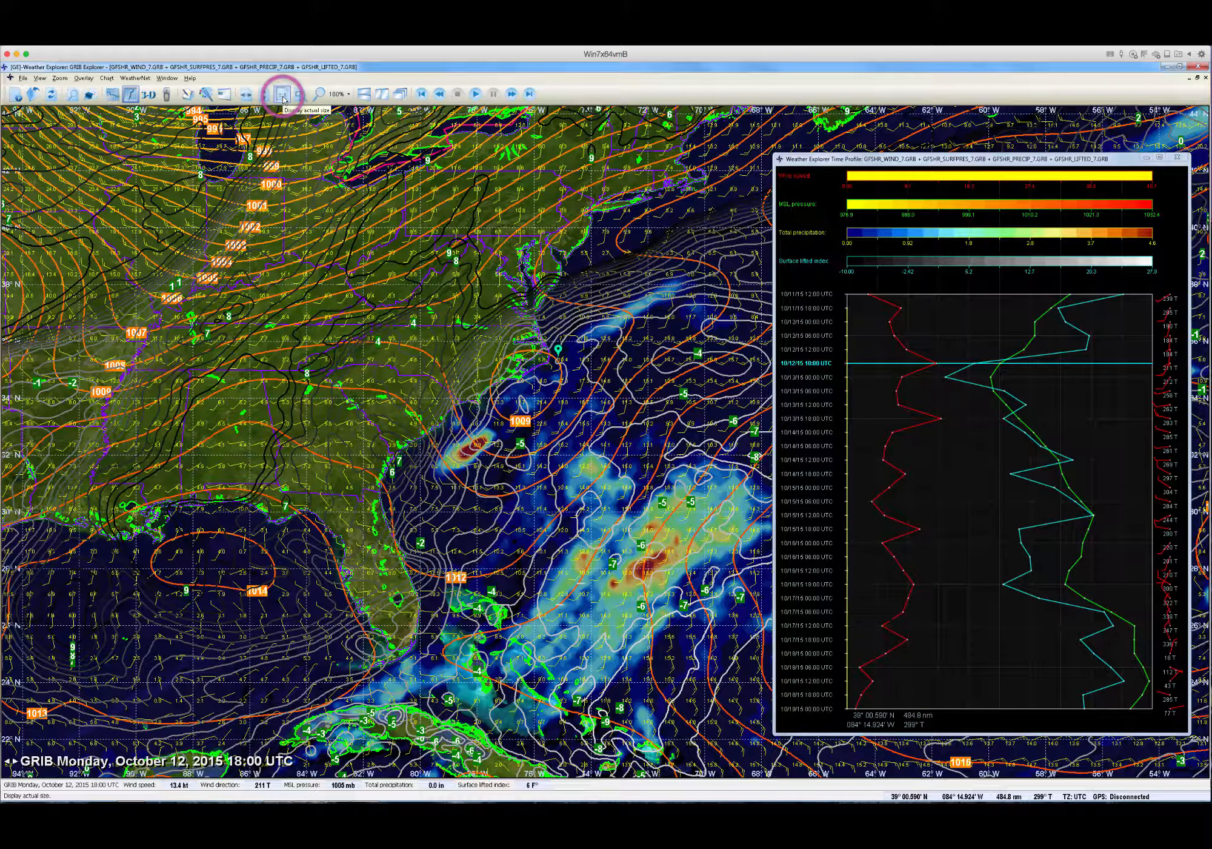
click(297, 96)
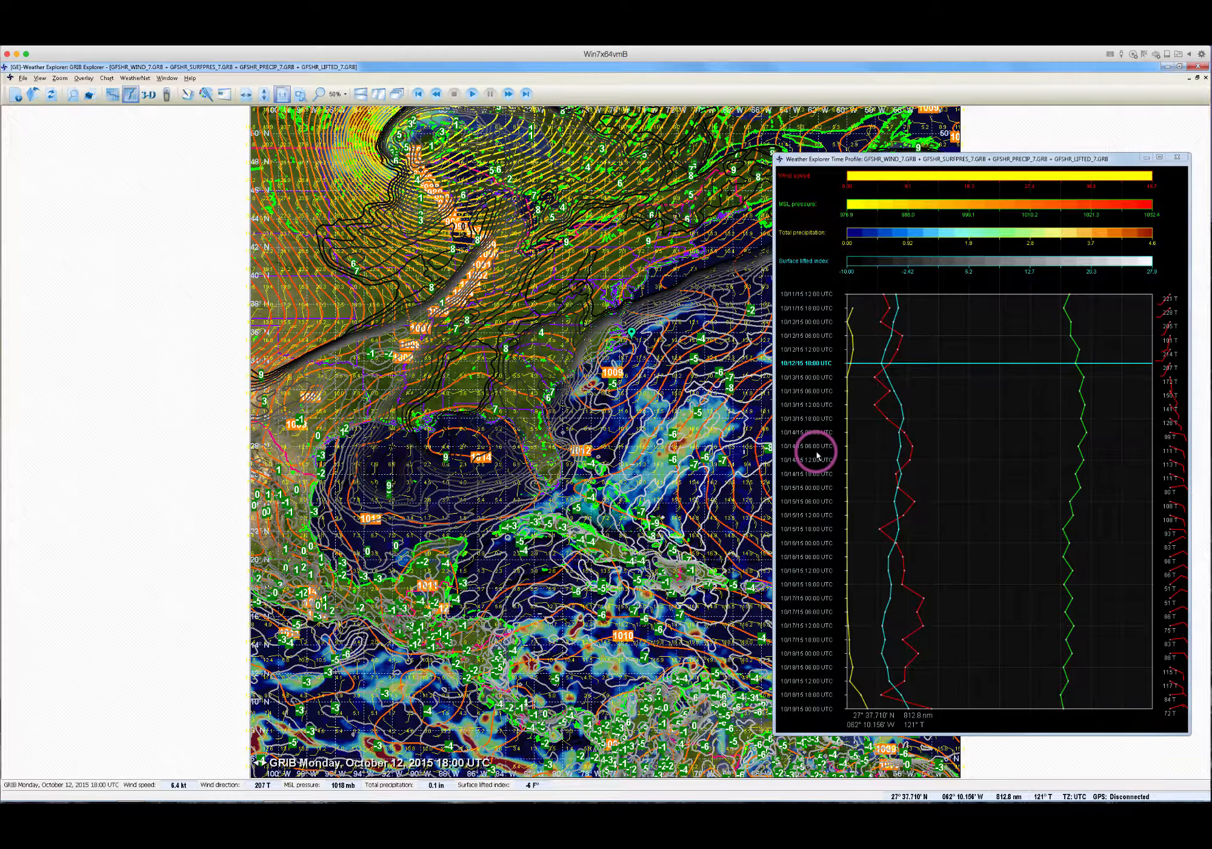
scroll(758, 428, up, 5)
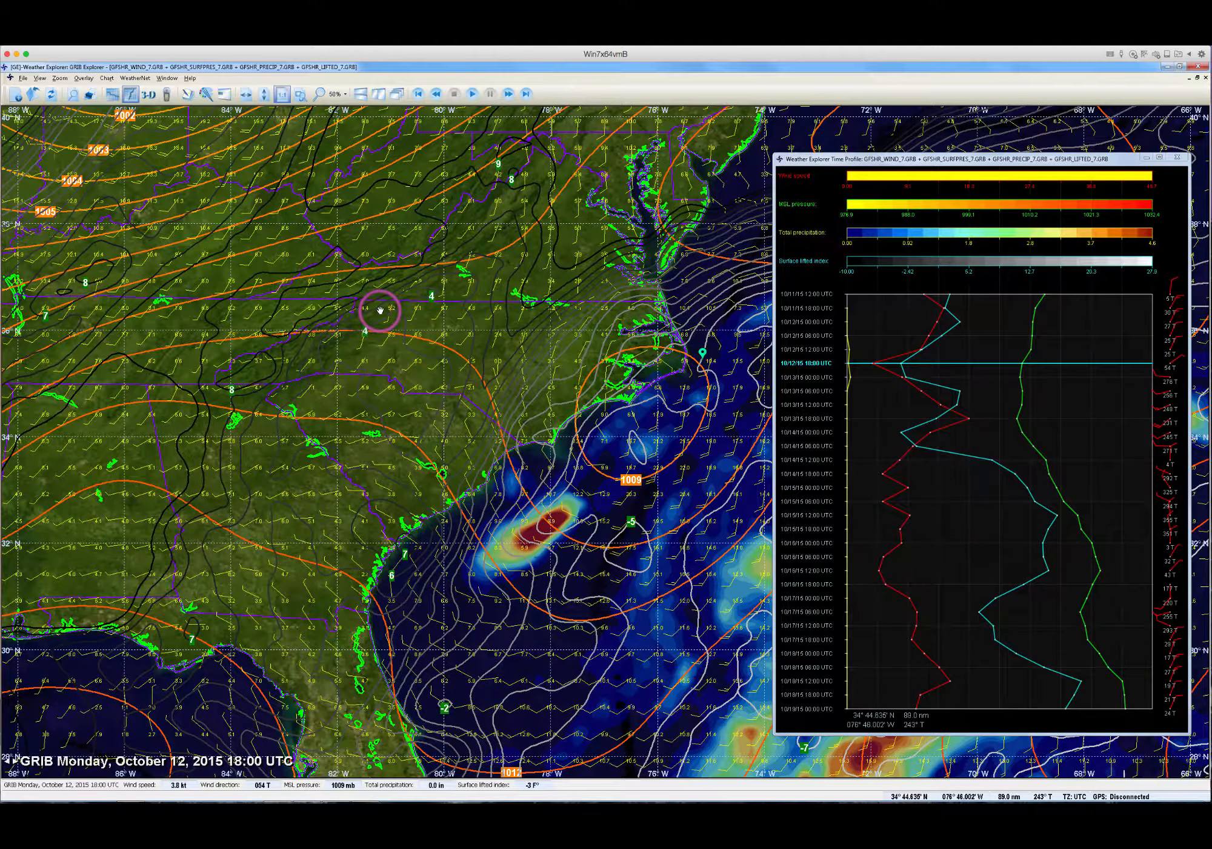
drag(388, 312, 380, 311)
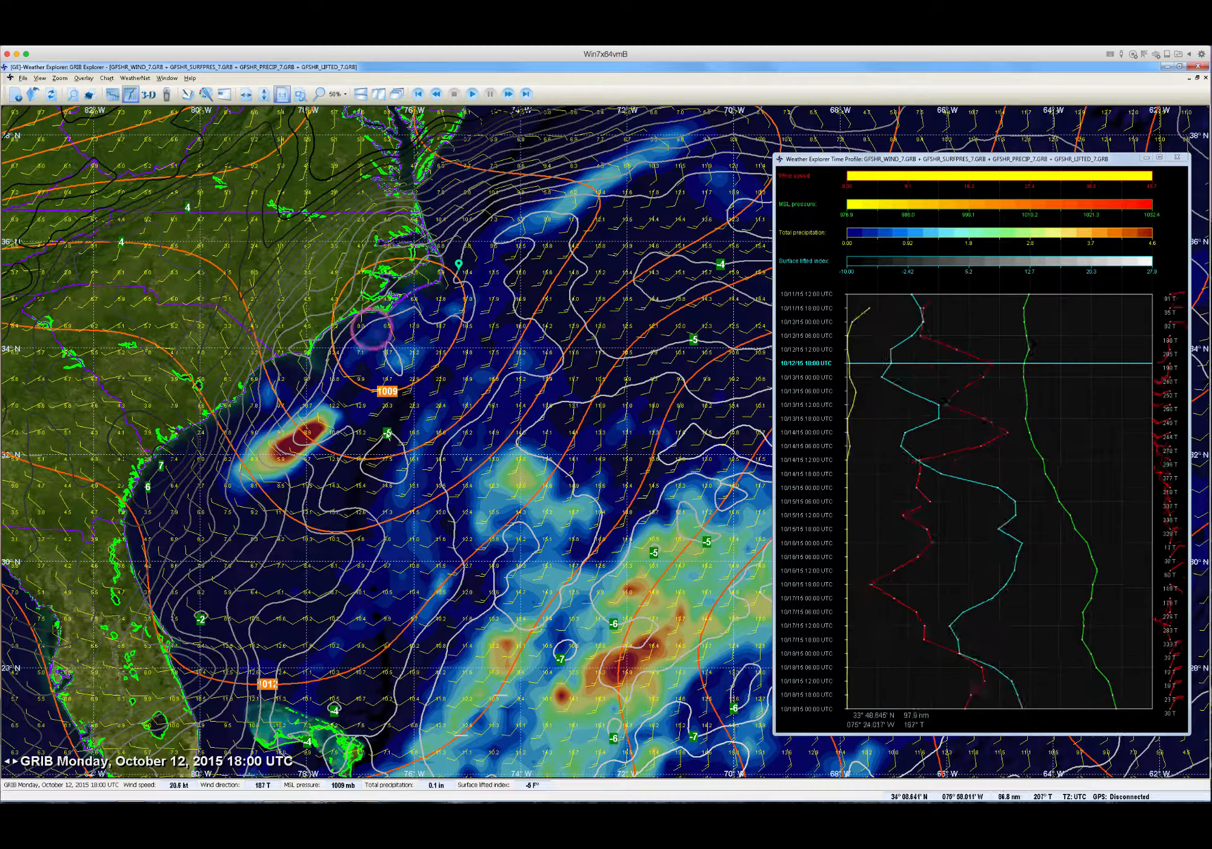
drag(511, 352, 516, 349)
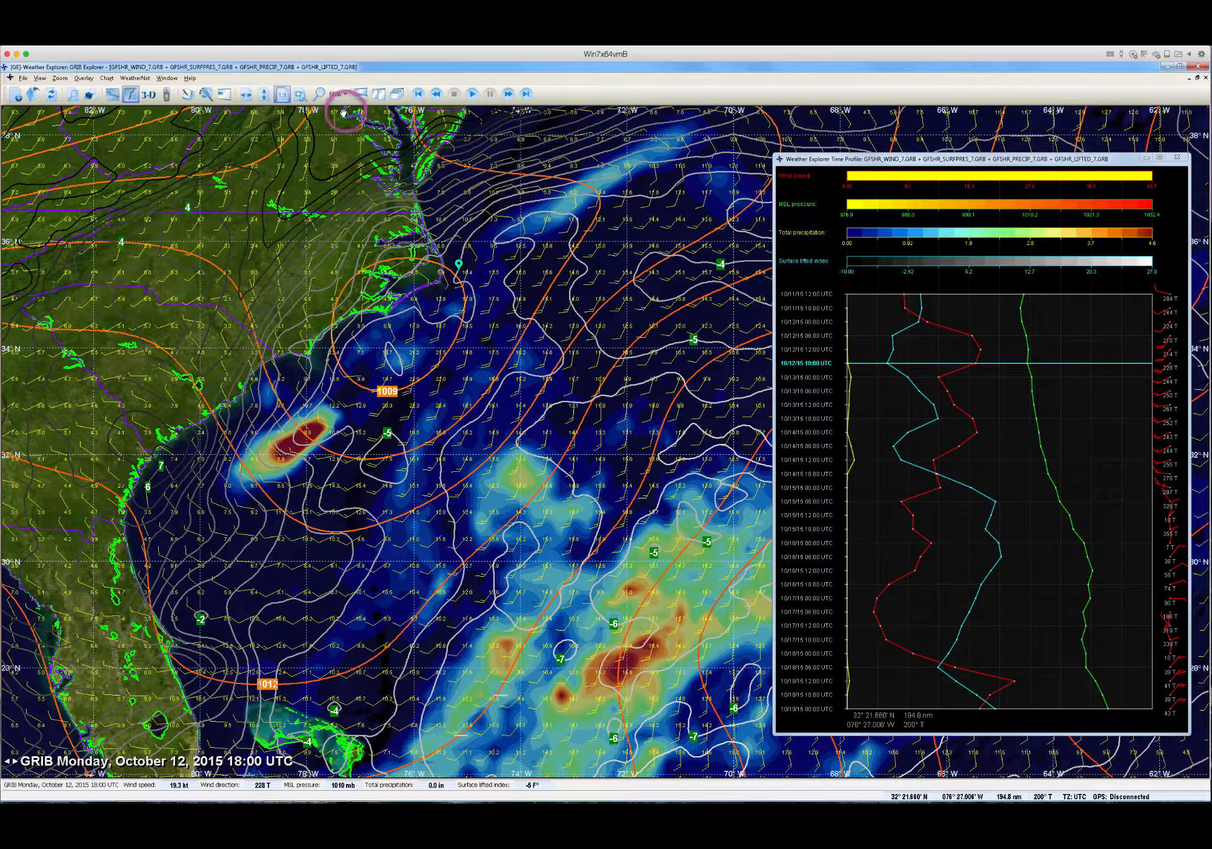
click(281, 94)
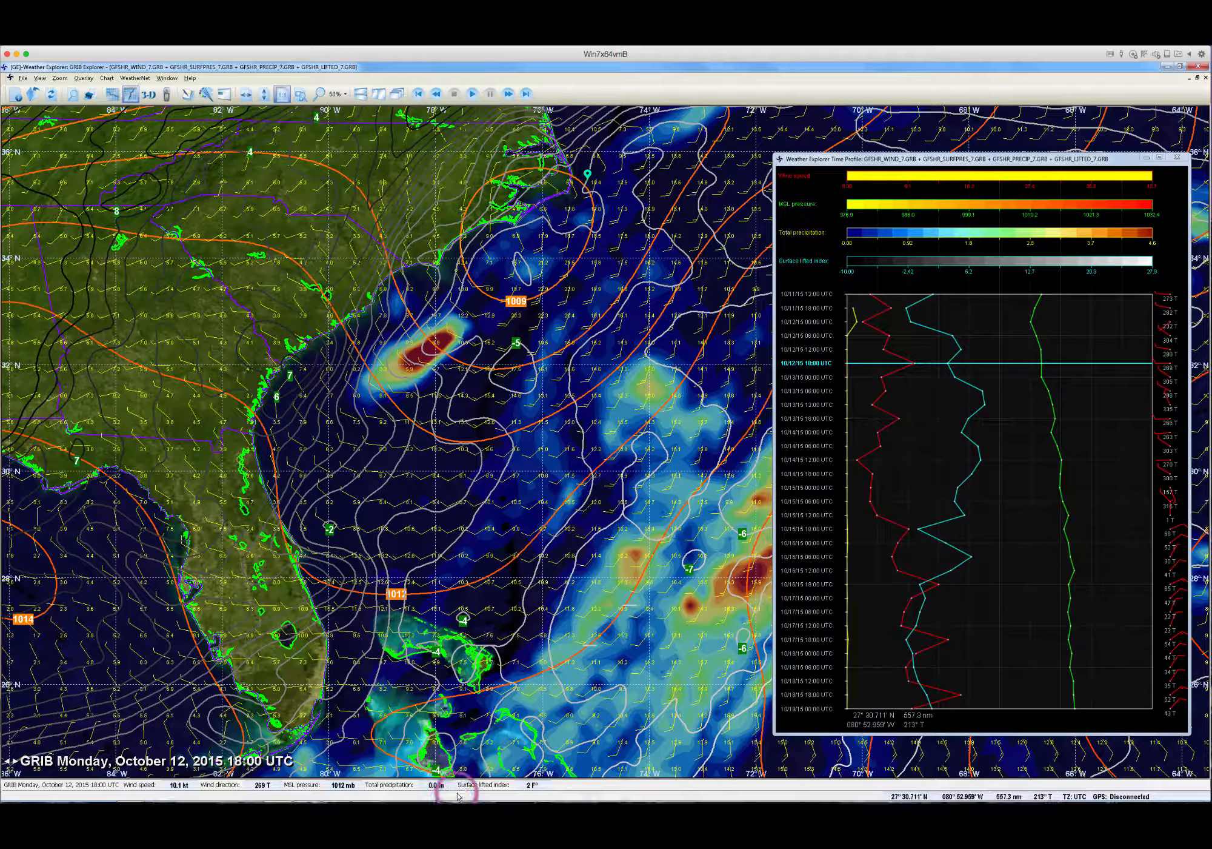
- Switch to the WeatherNet library window, download the WW3E batch, and close the file transfer window
mouse_move(456, 788)
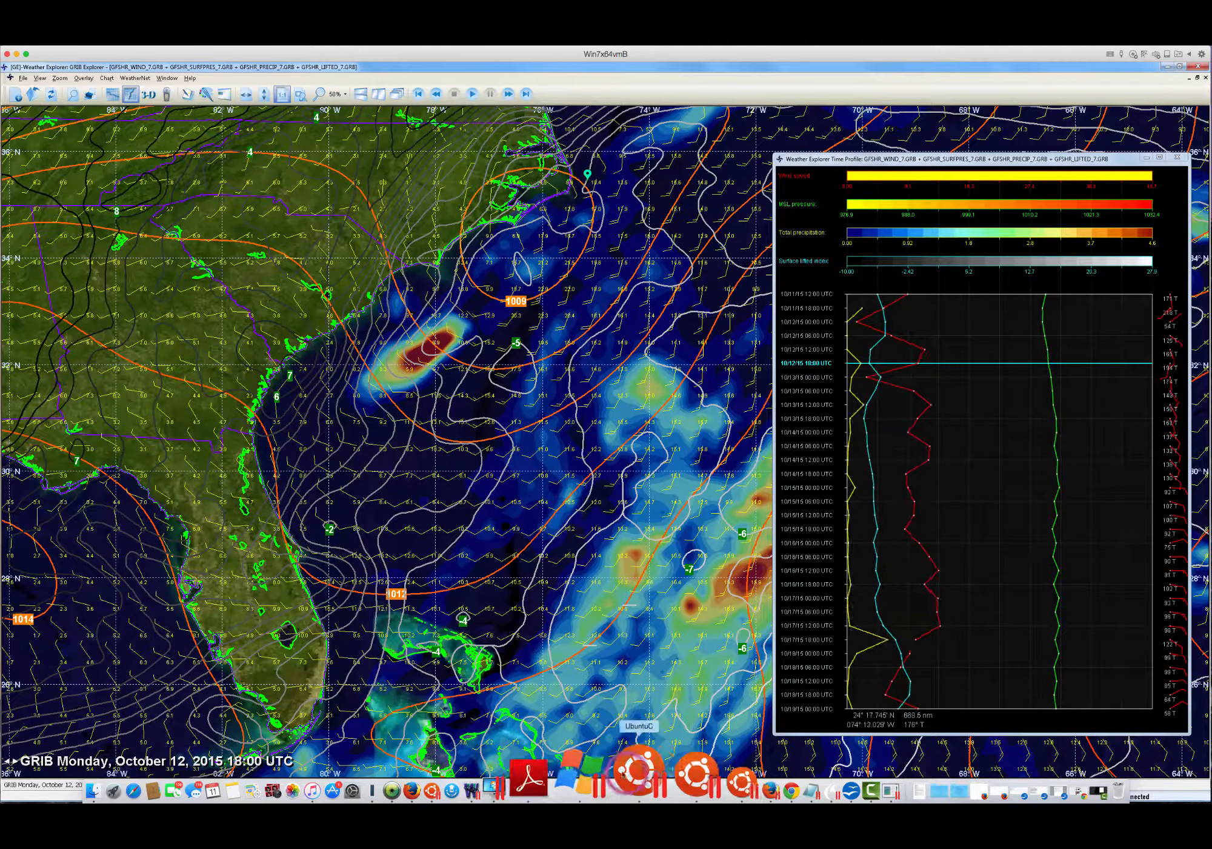
click(478, 773)
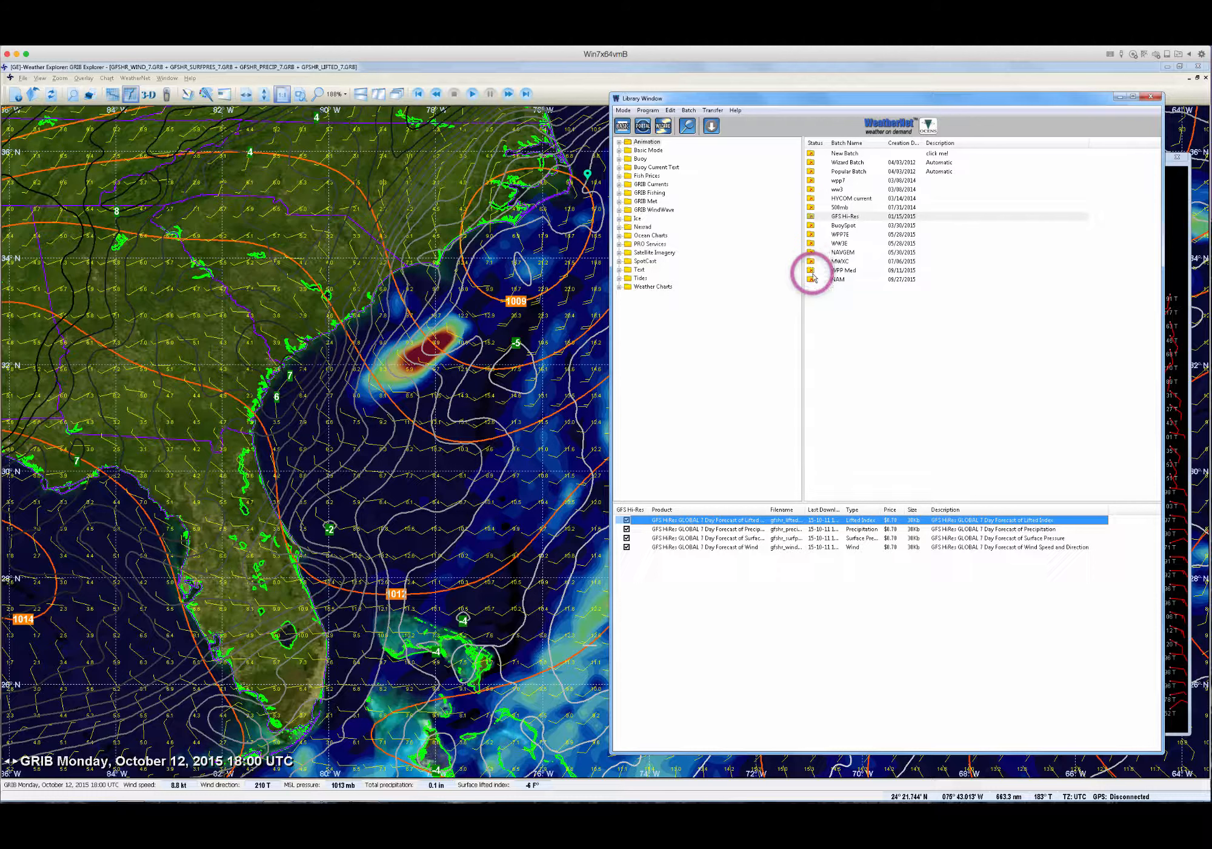
click(811, 243)
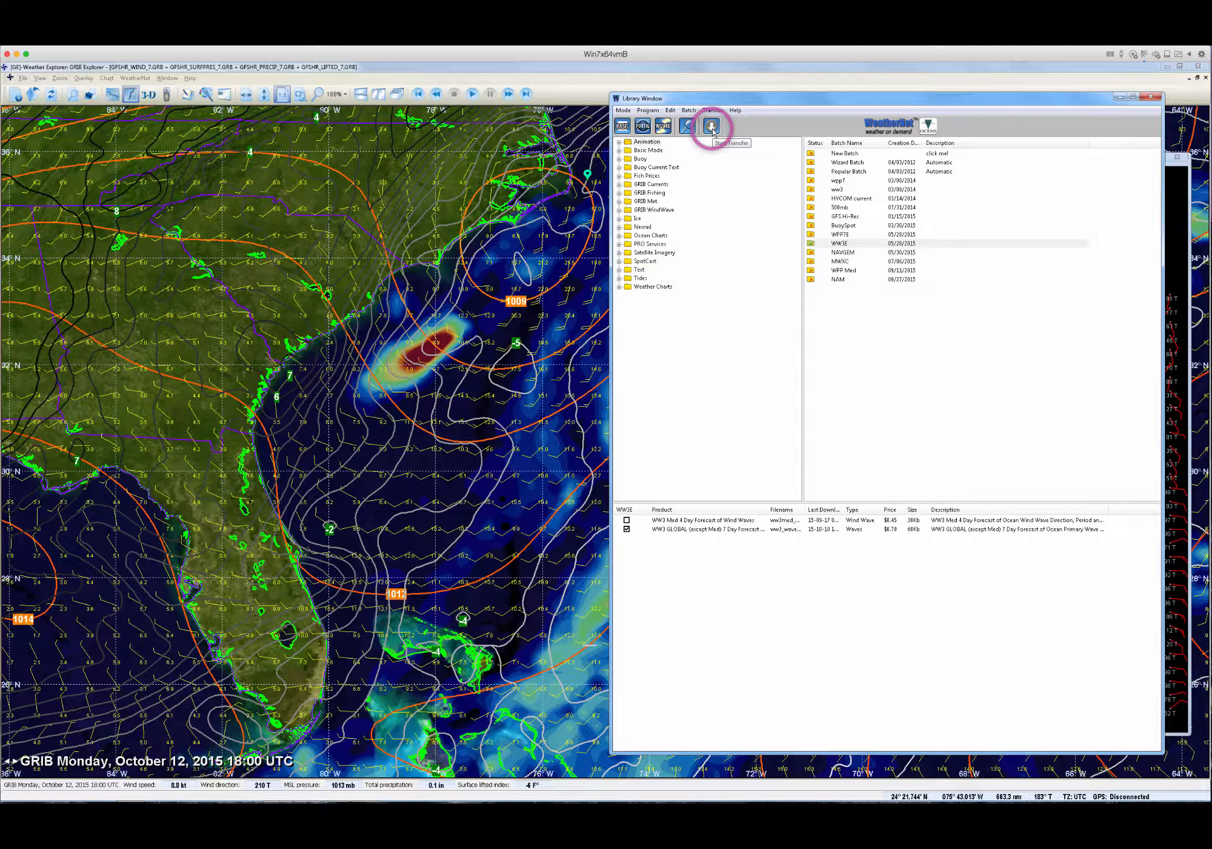
click(713, 126)
click(747, 329)
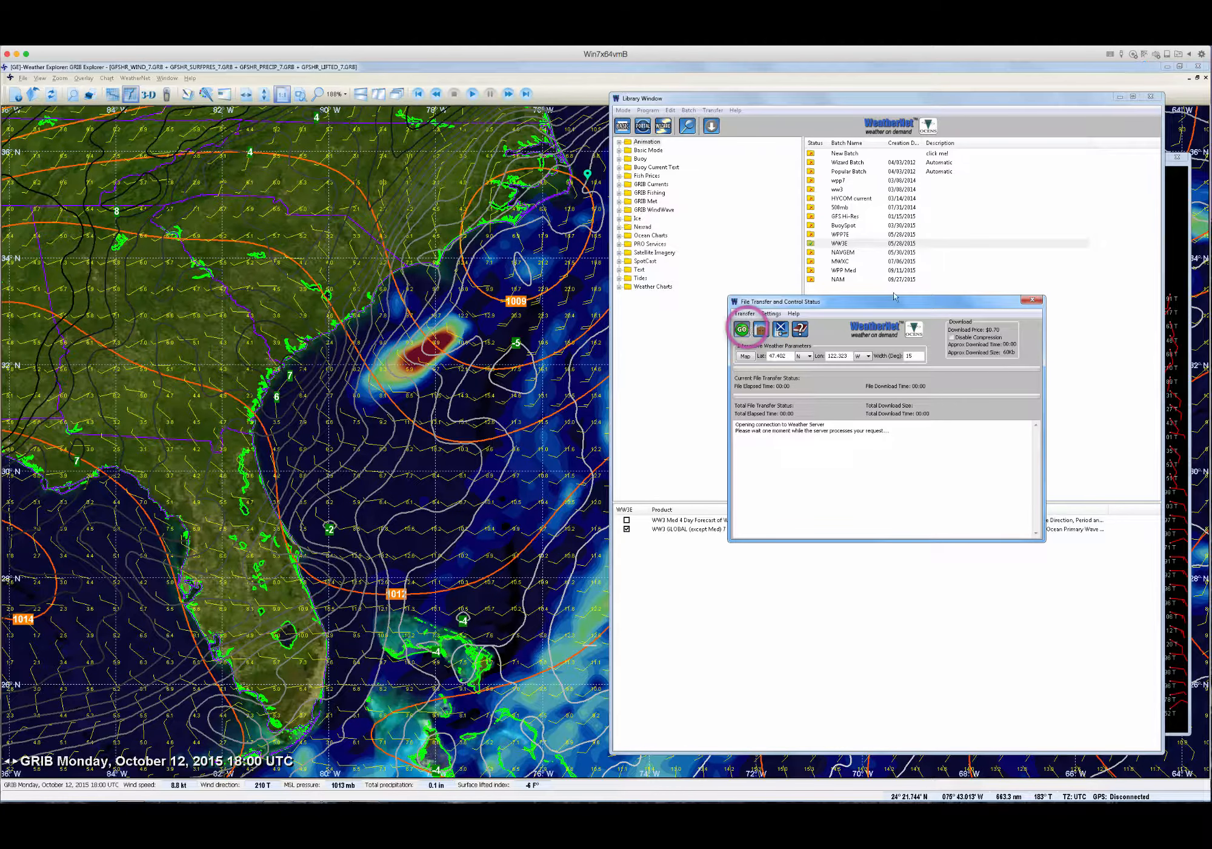
click(1032, 300)
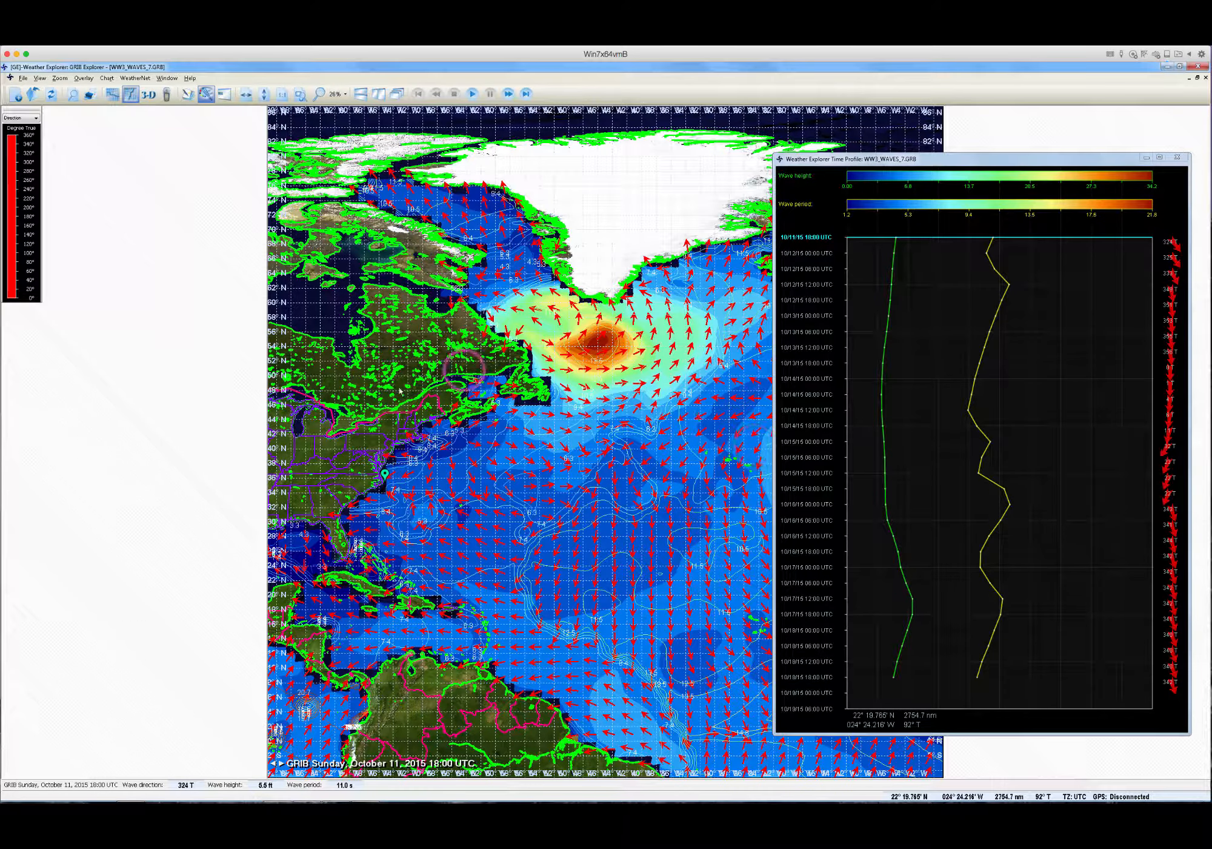
- Hide the color key on the WW3 waves chart and bring up the plot options for wave height
drag(399, 389, 295, 422)
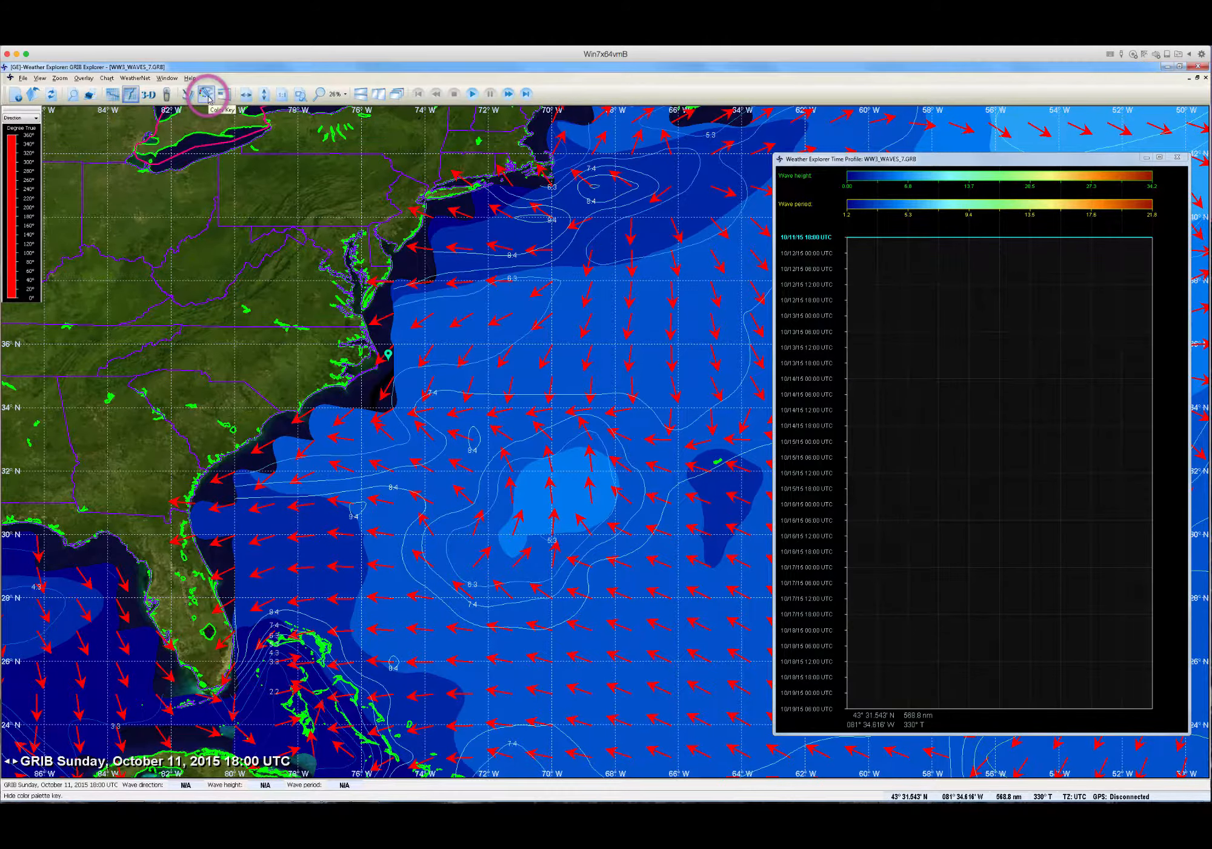
click(208, 95)
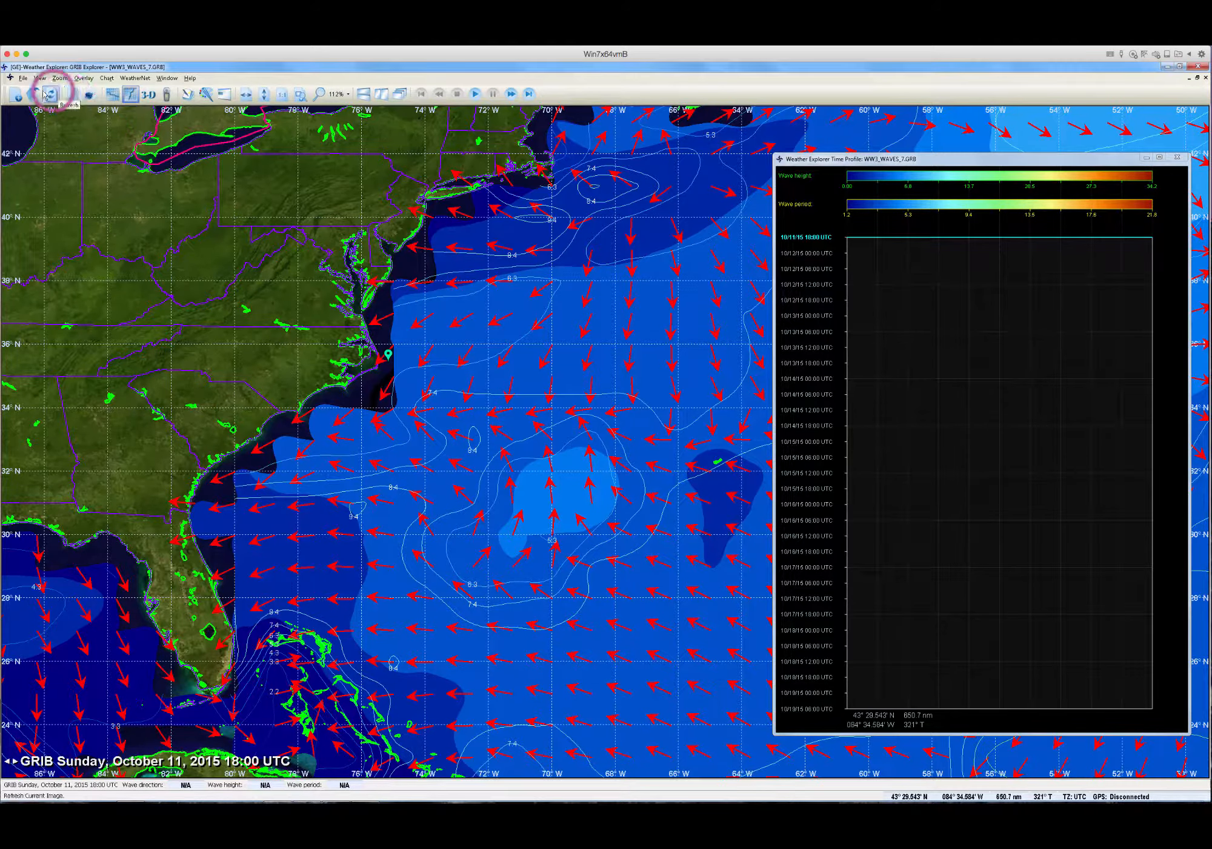
click(188, 95)
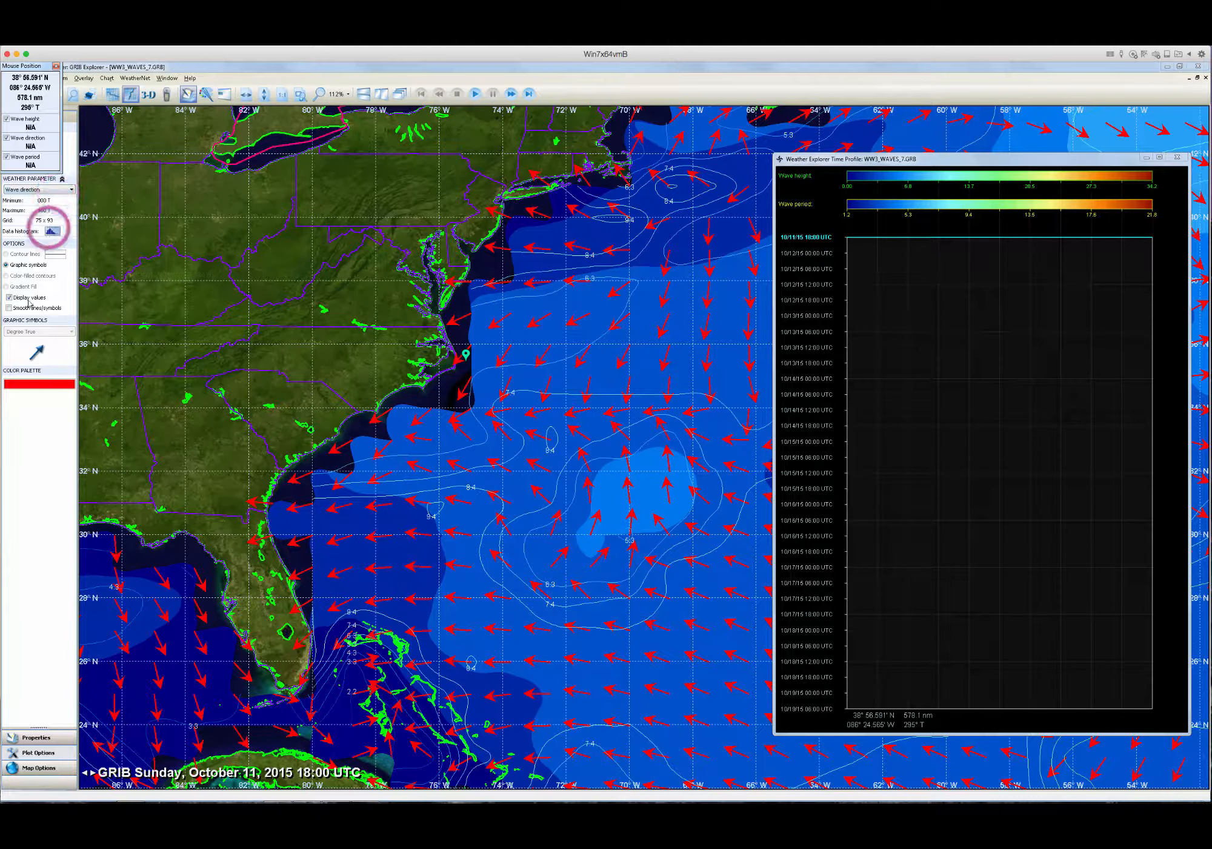
click(71, 190)
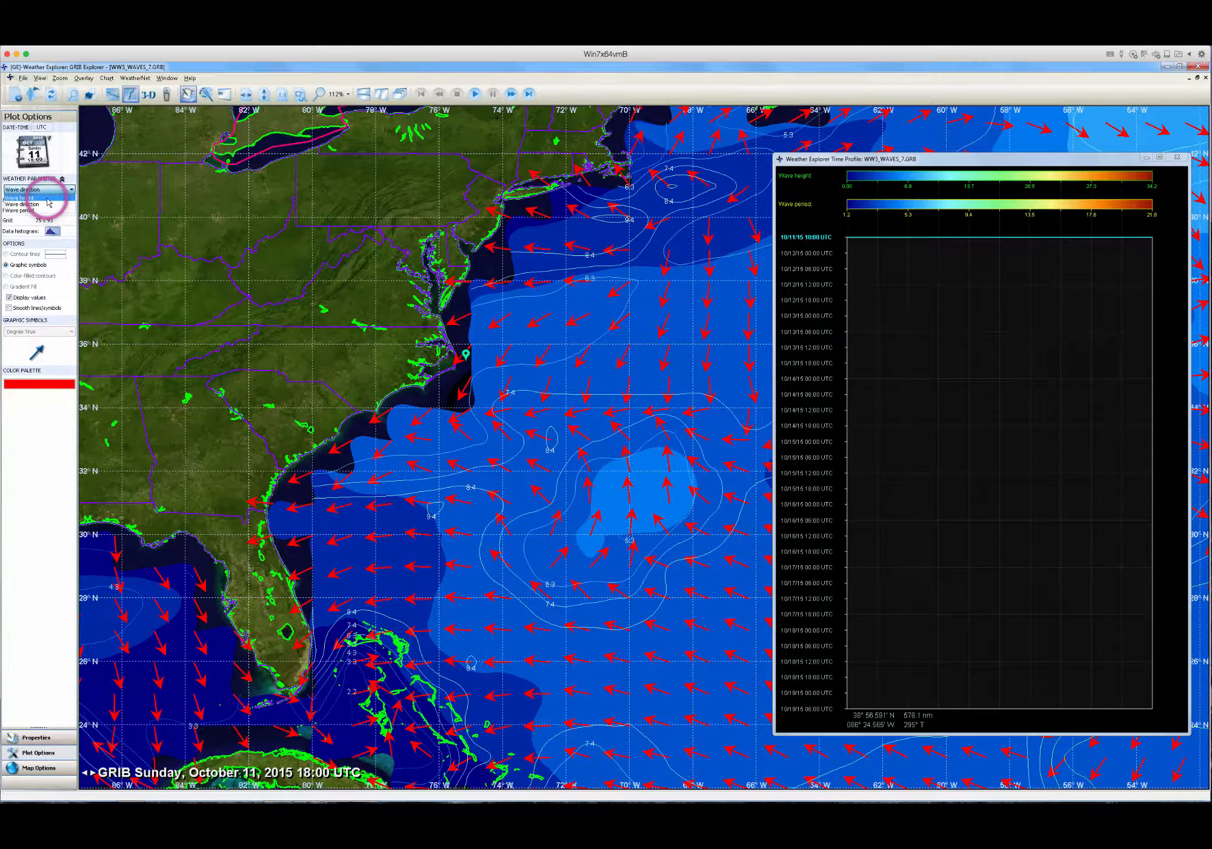
click(20, 197)
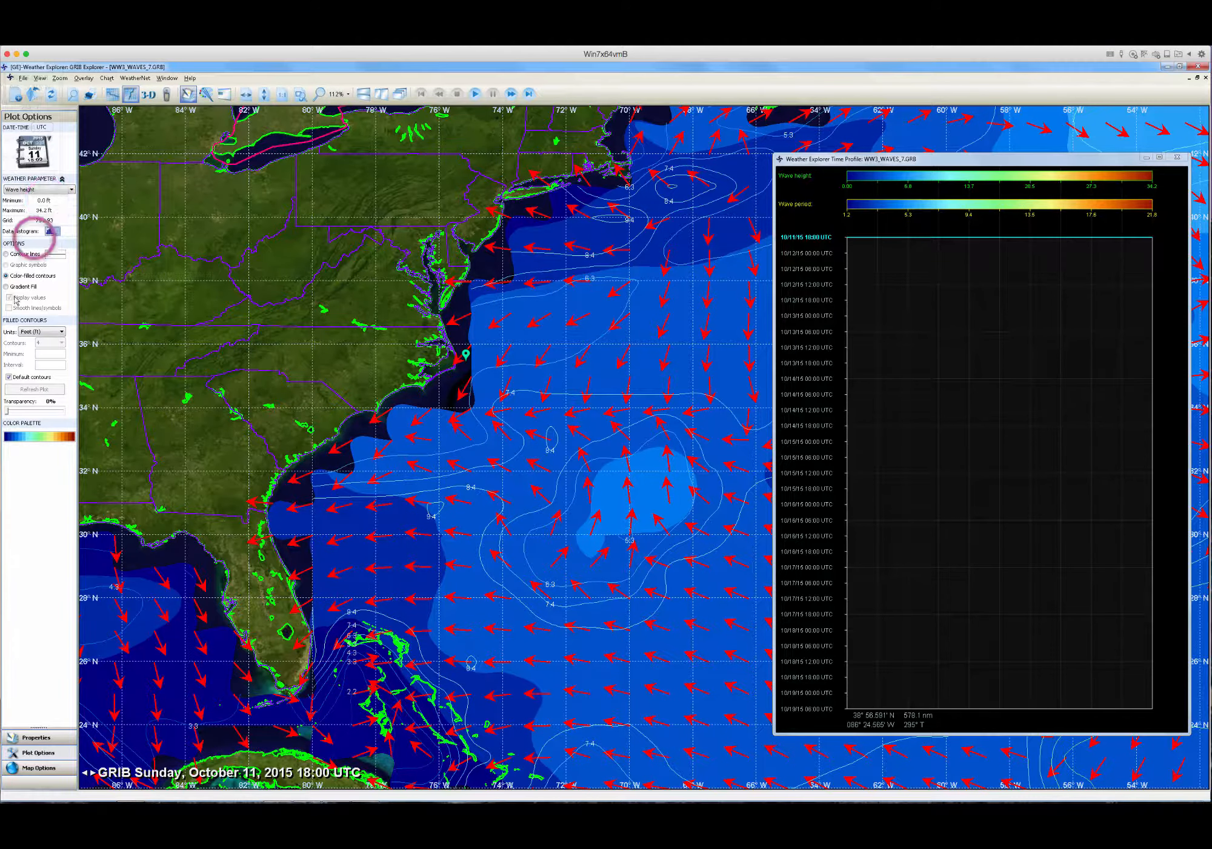
- Turn off the default contours for wave height and plot 10 filled contours with a minimum of 2 ft and an interval of 1 ft
click(8, 377)
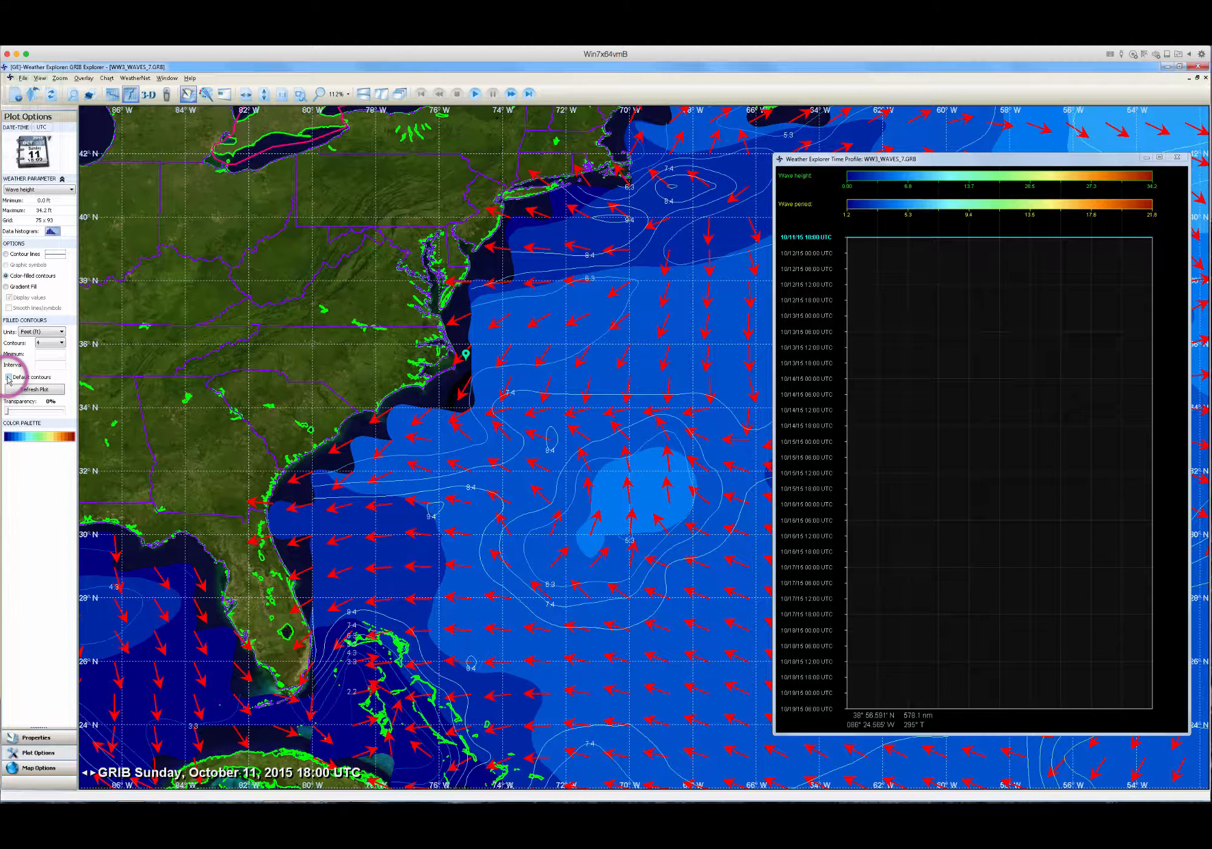
click(62, 343)
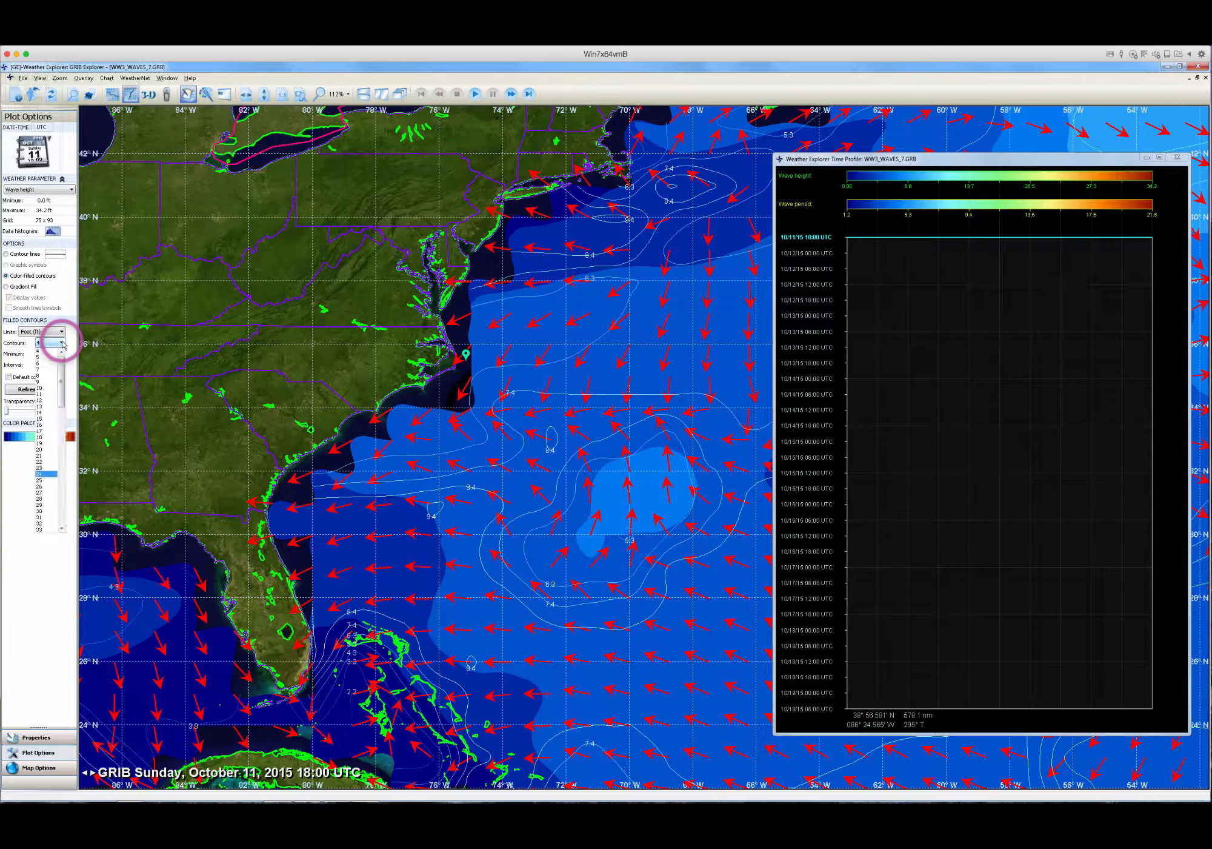
click(46, 388)
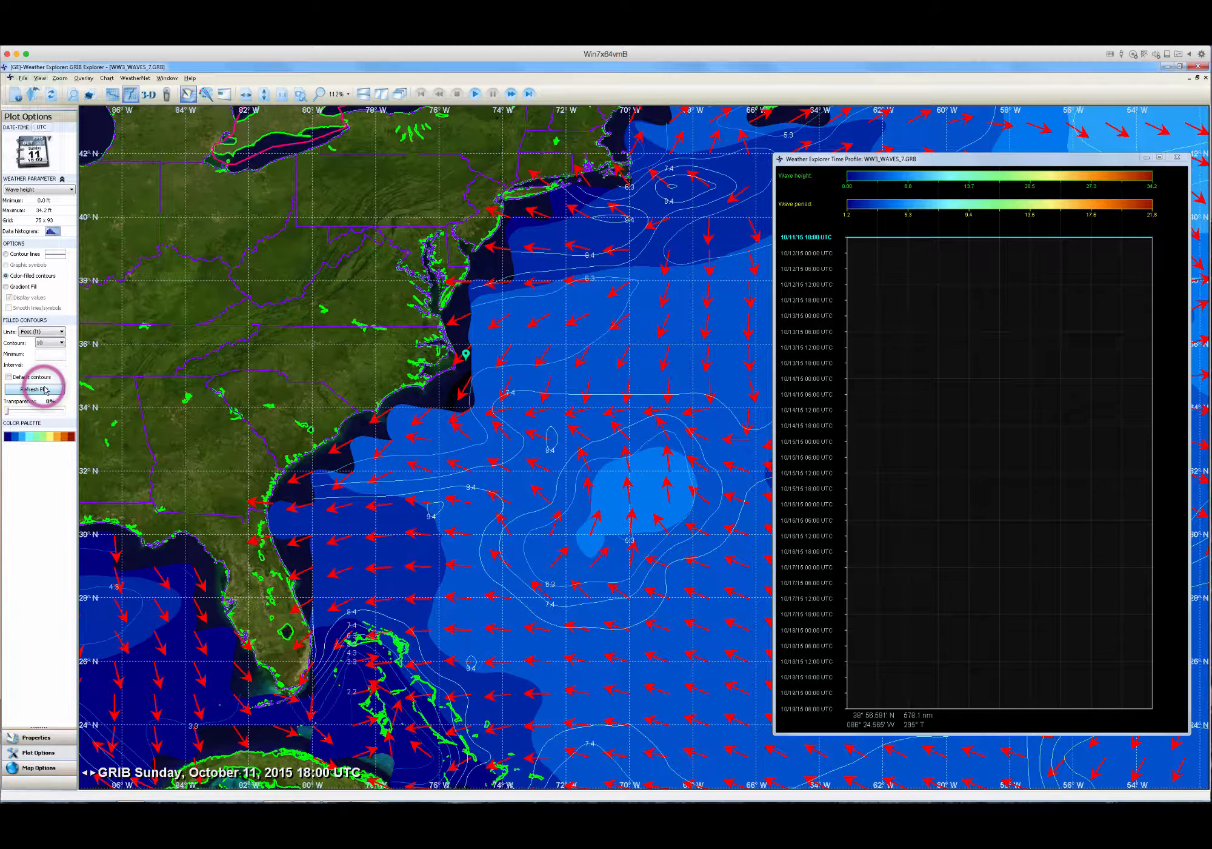
click(52, 353)
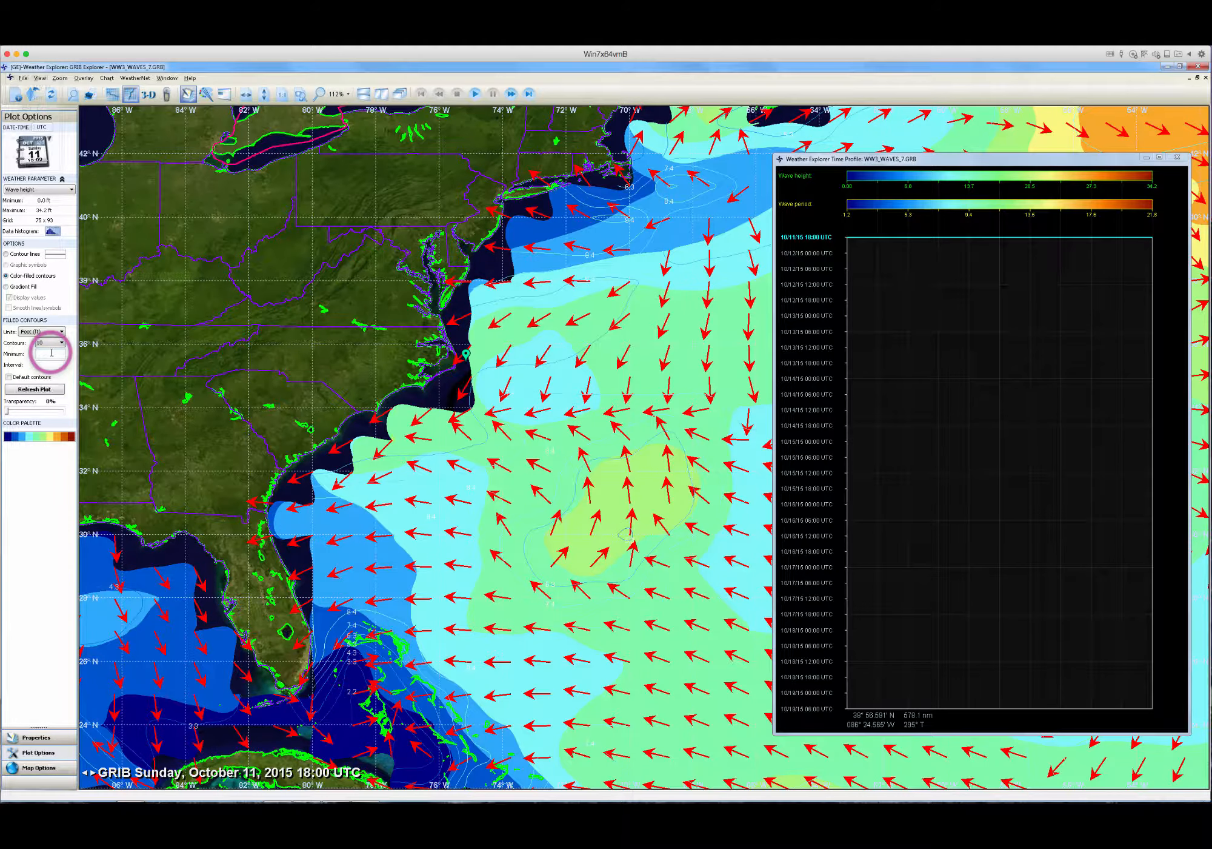
text(2)
click(50, 364)
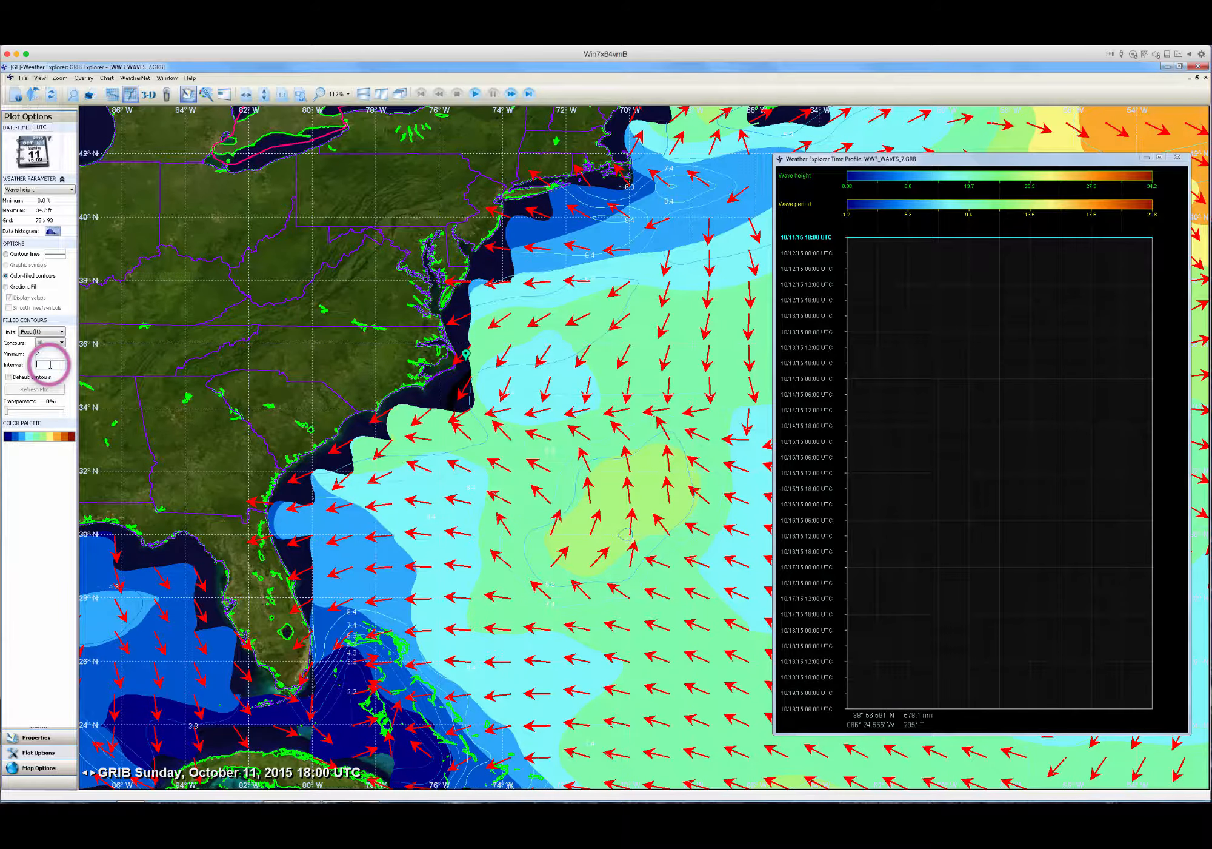
text(1)
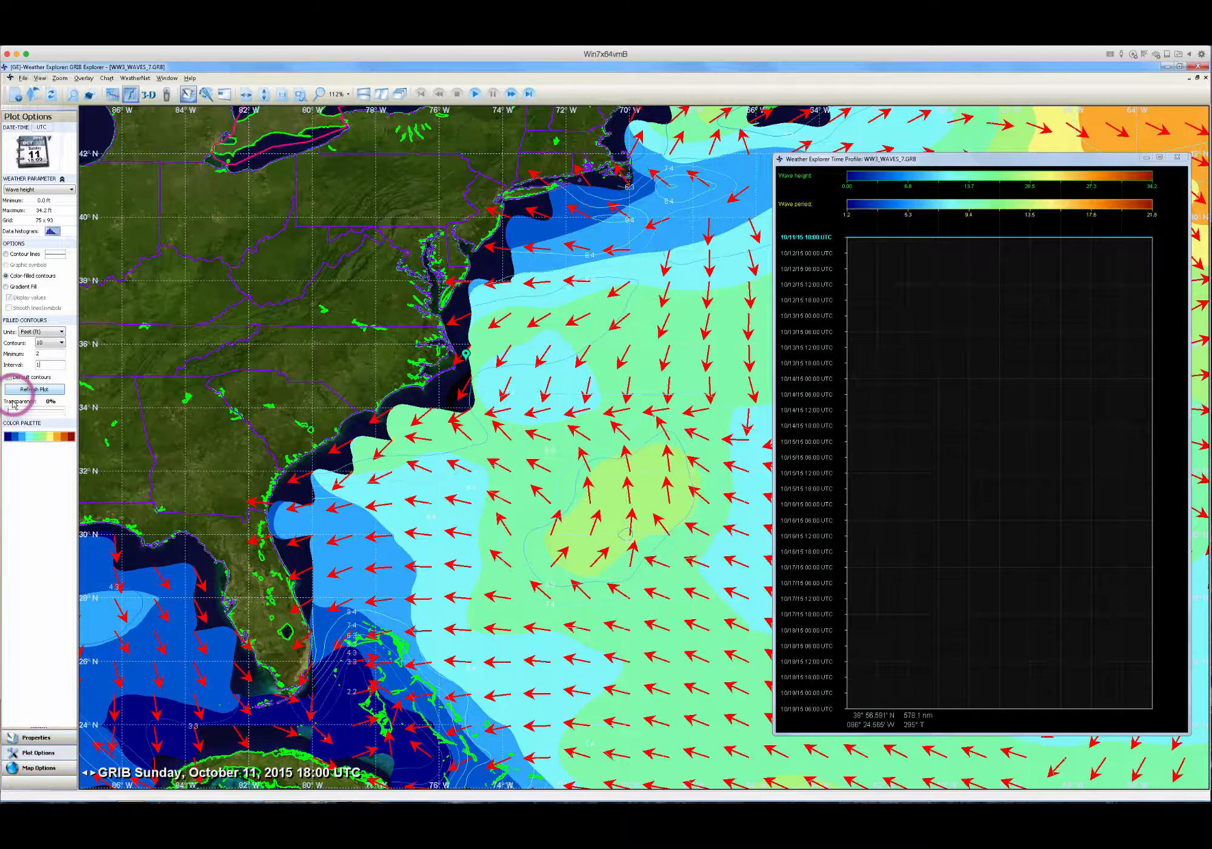
click(35, 391)
- Refresh the wave height plot and apply the gradient palette running from dark blue through green, yellow and red to magenta
click(31, 437)
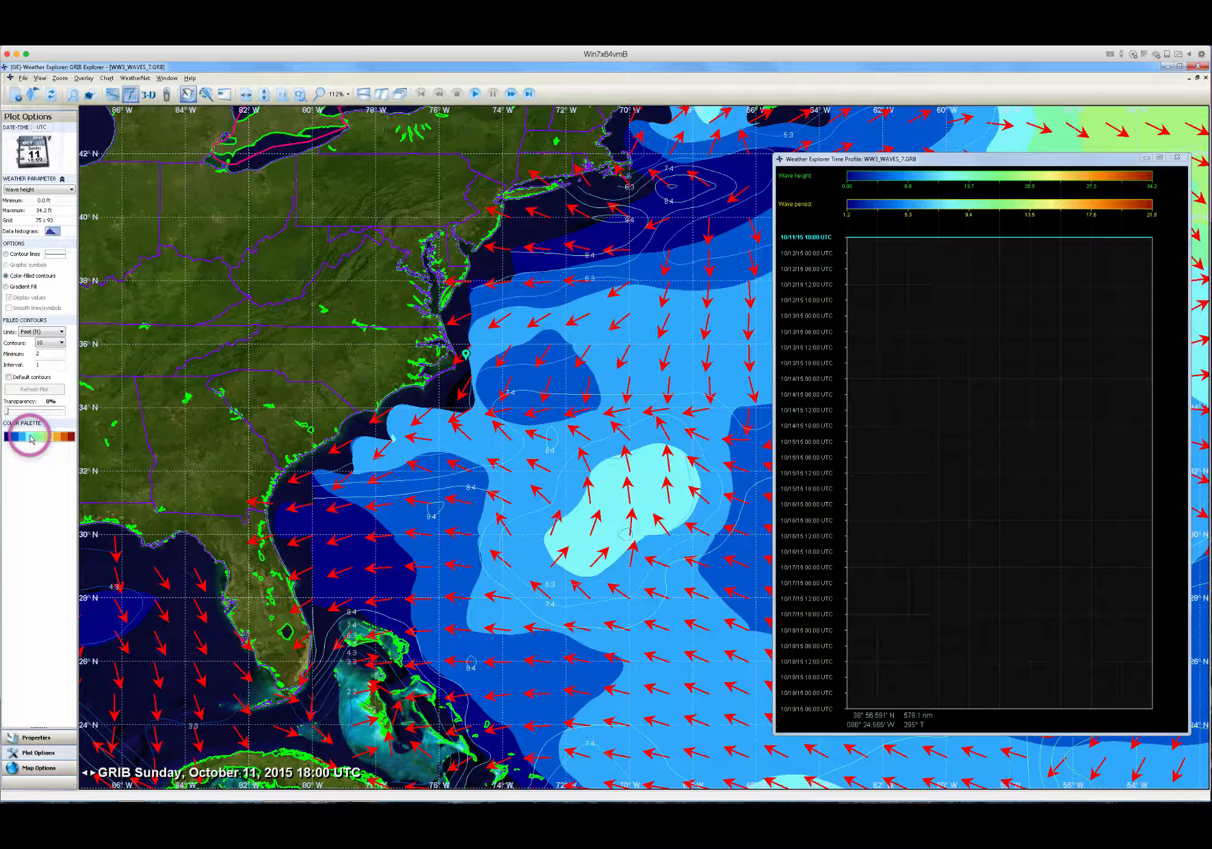
click(31, 437)
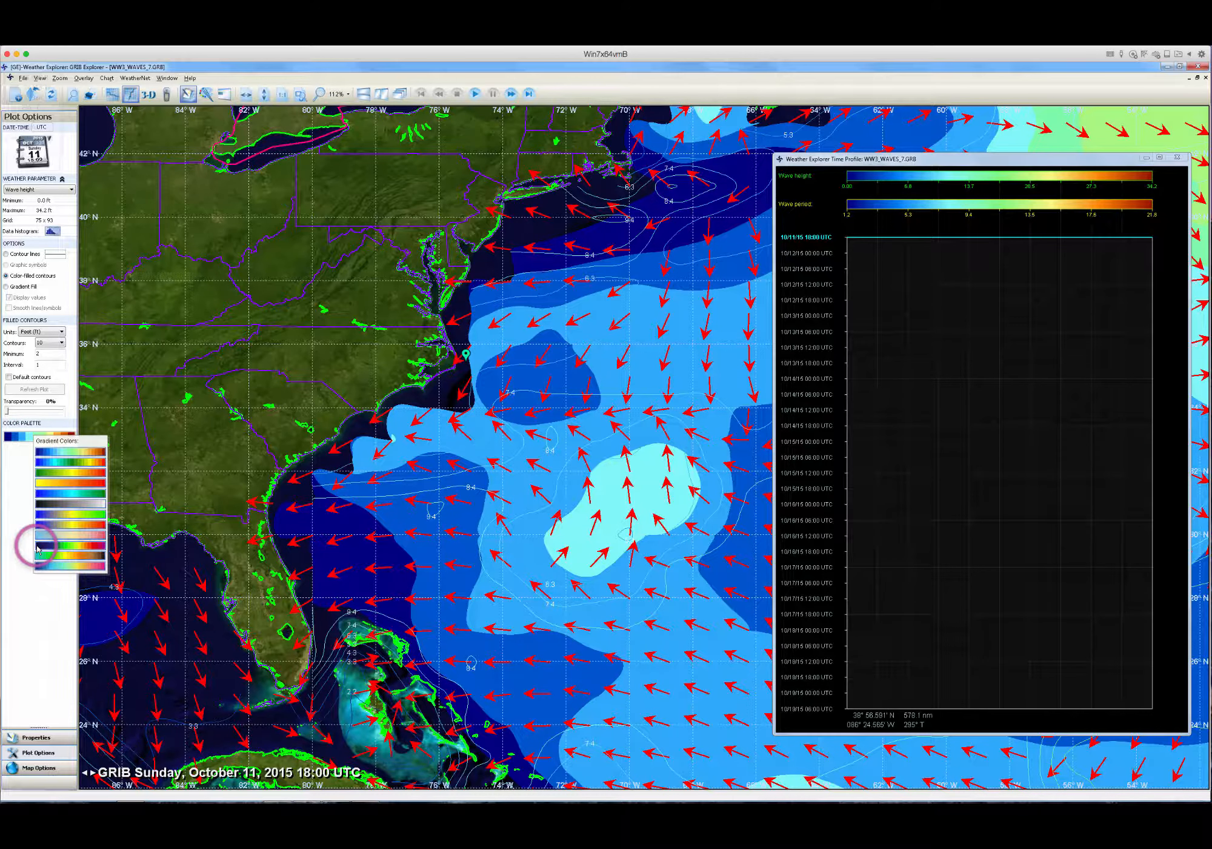
click(83, 549)
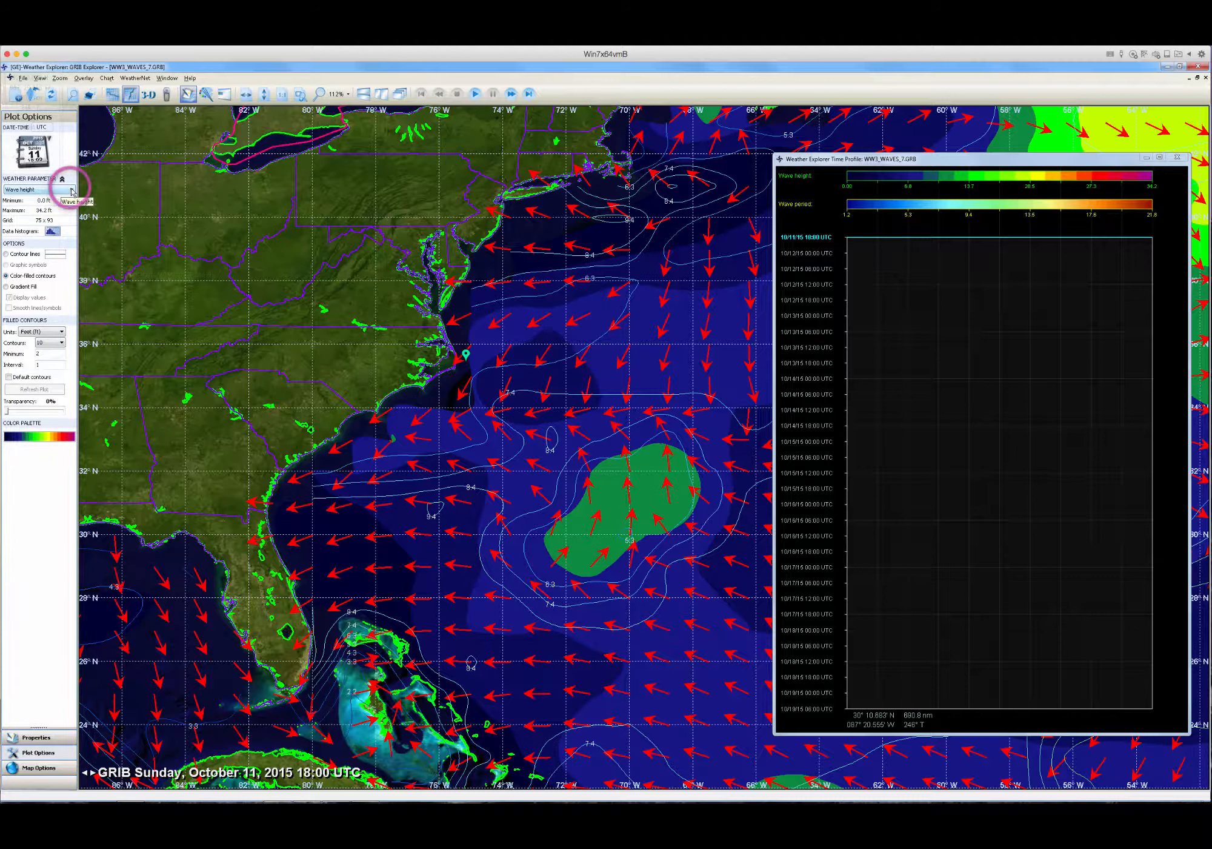
- Switch the weather parameter to wave period and choose a thicker solid line for its contour lines
click(72, 192)
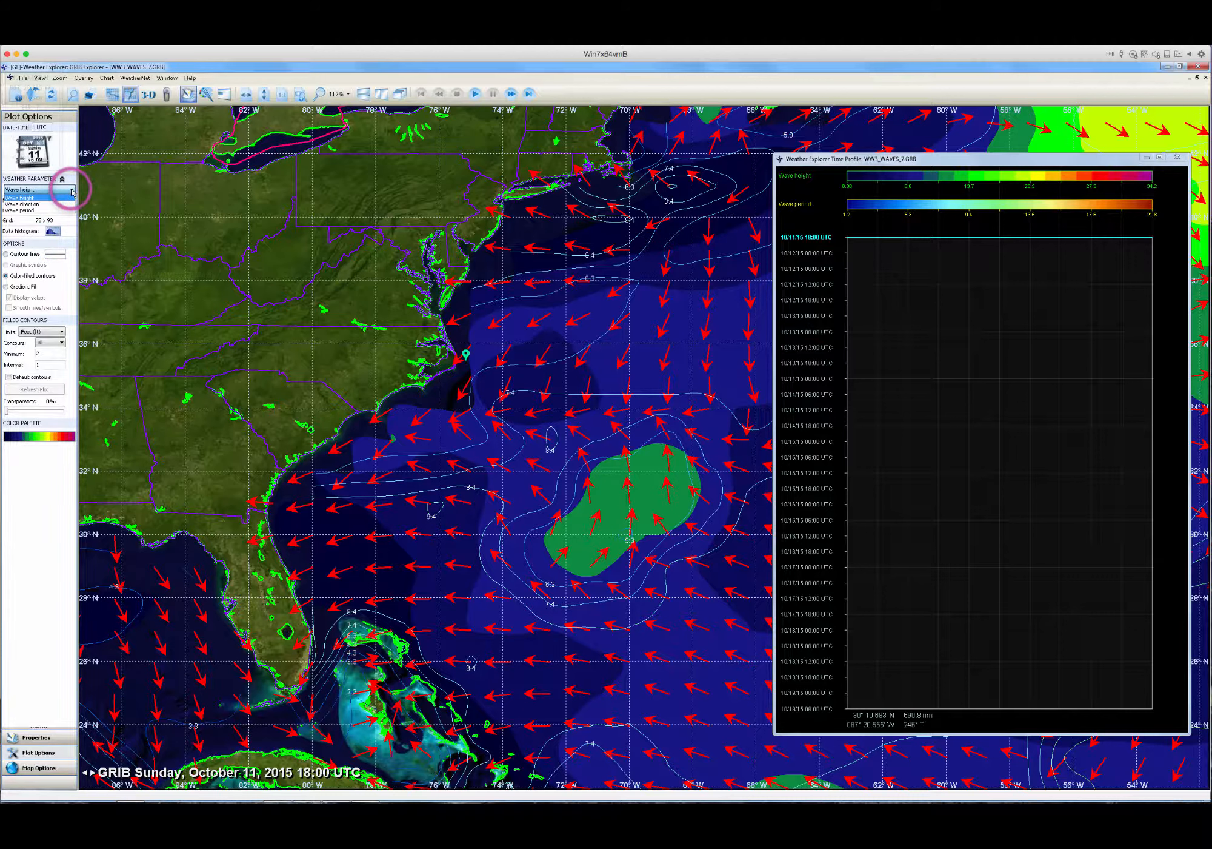
click(45, 210)
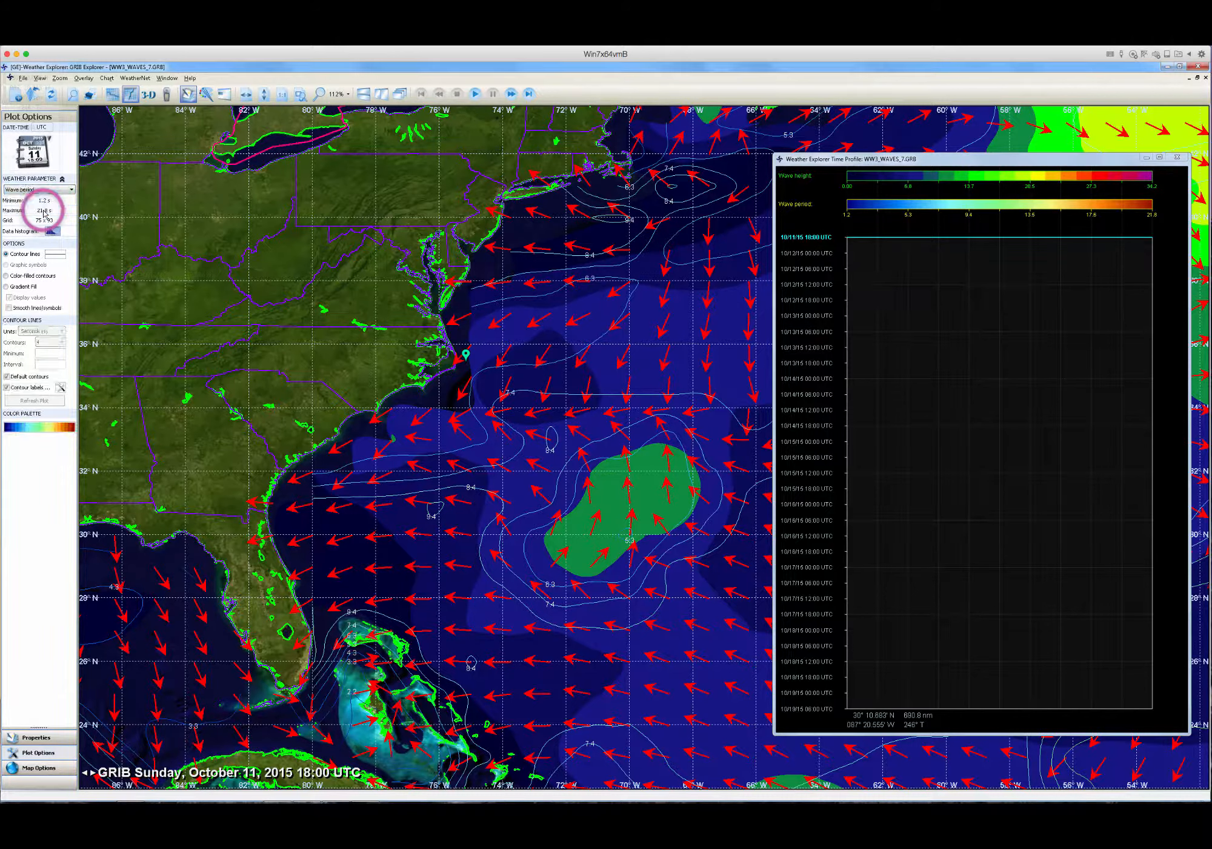
click(55, 256)
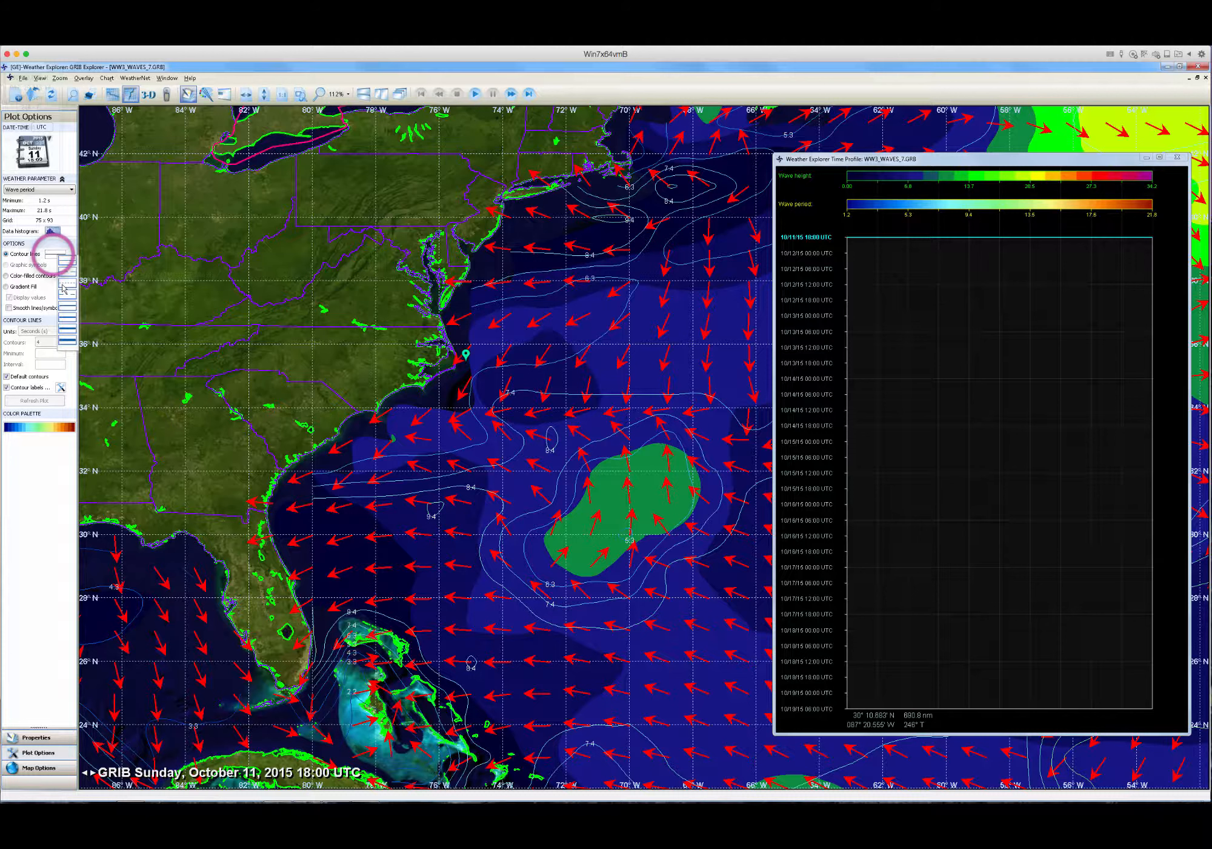
click(67, 309)
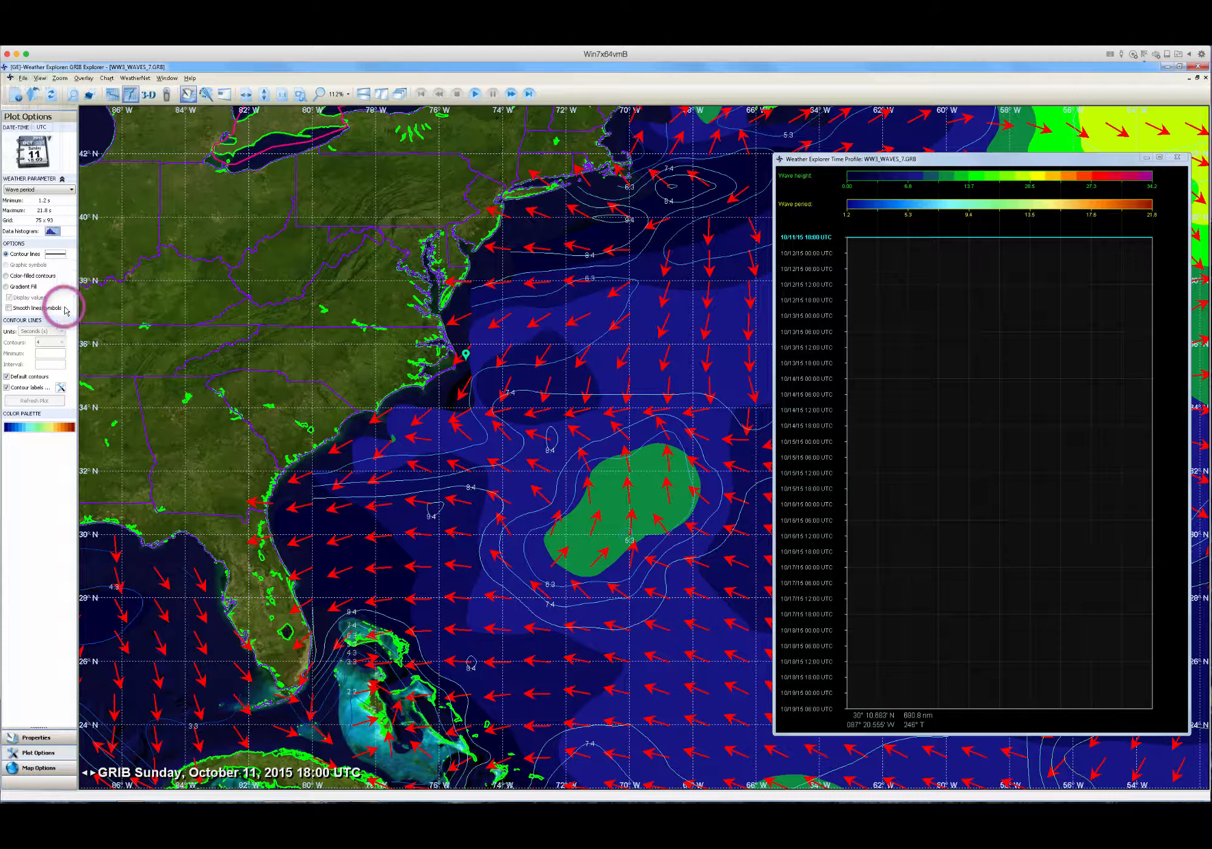
- Turn off the default contours for wave period and set 10 contour lines with a minimum of 2 and an interval of 1
click(7, 377)
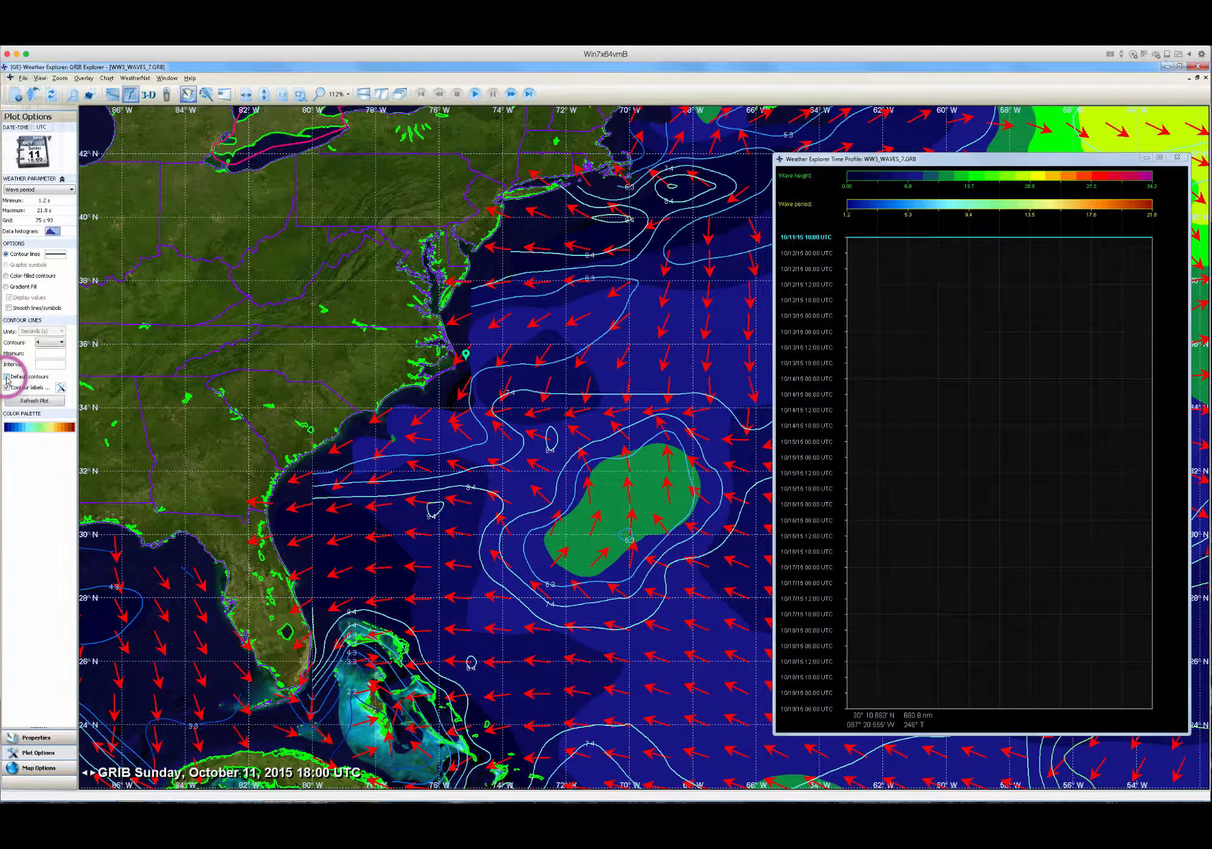
click(51, 342)
click(42, 387)
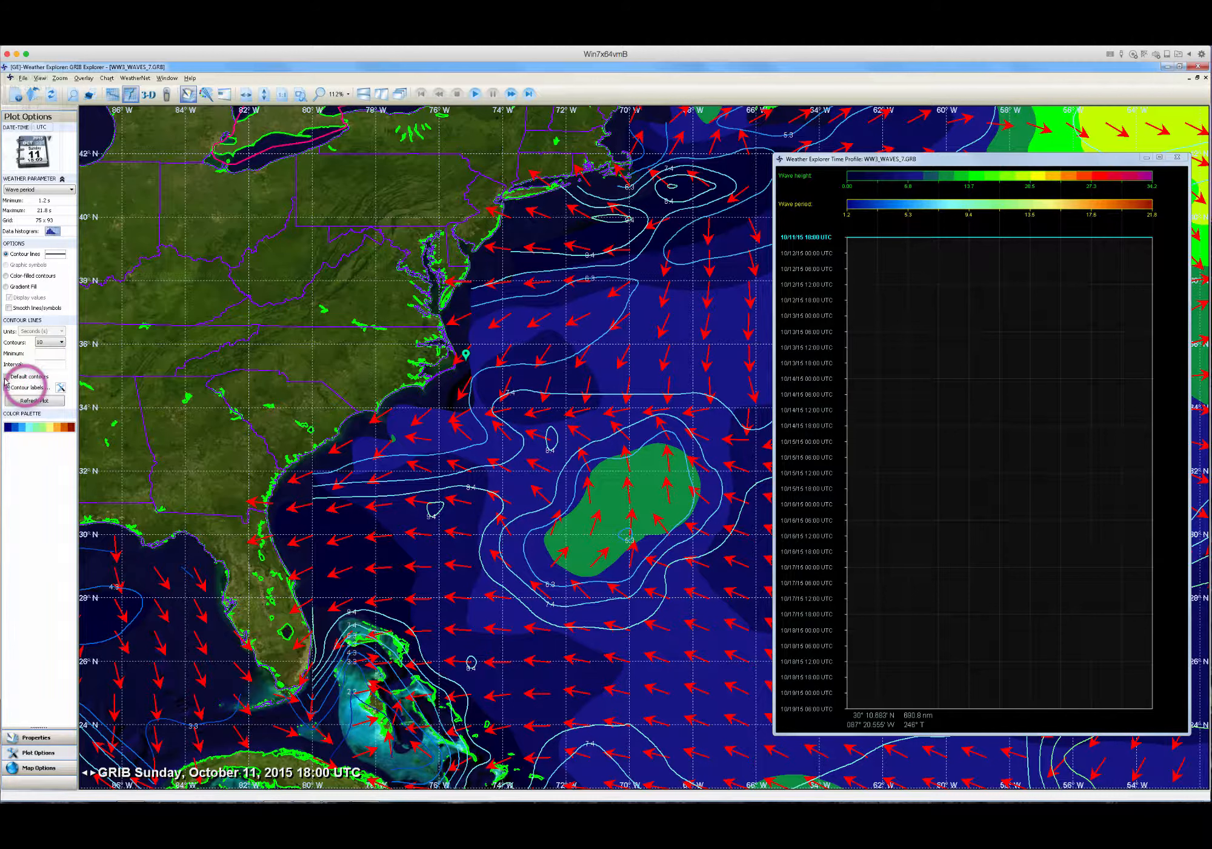
click(45, 353)
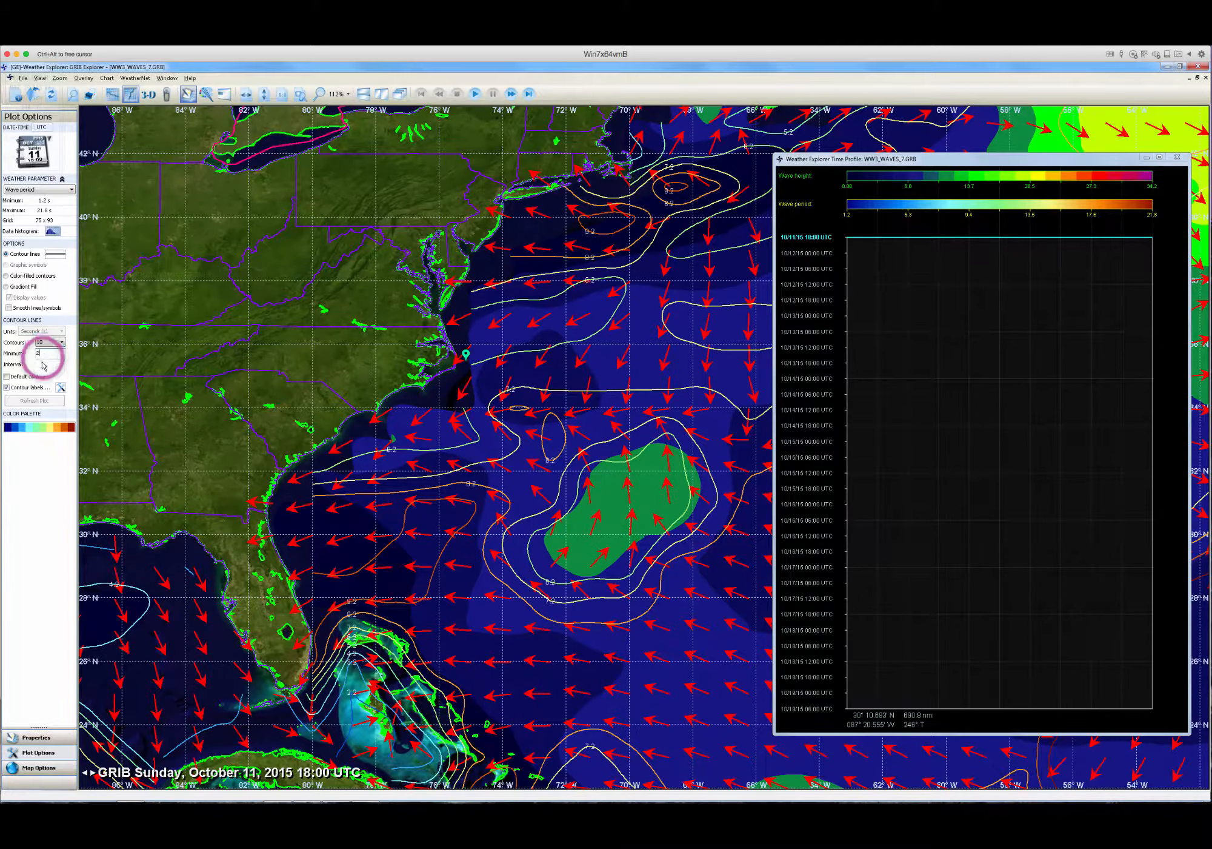
click(43, 364)
text(1)
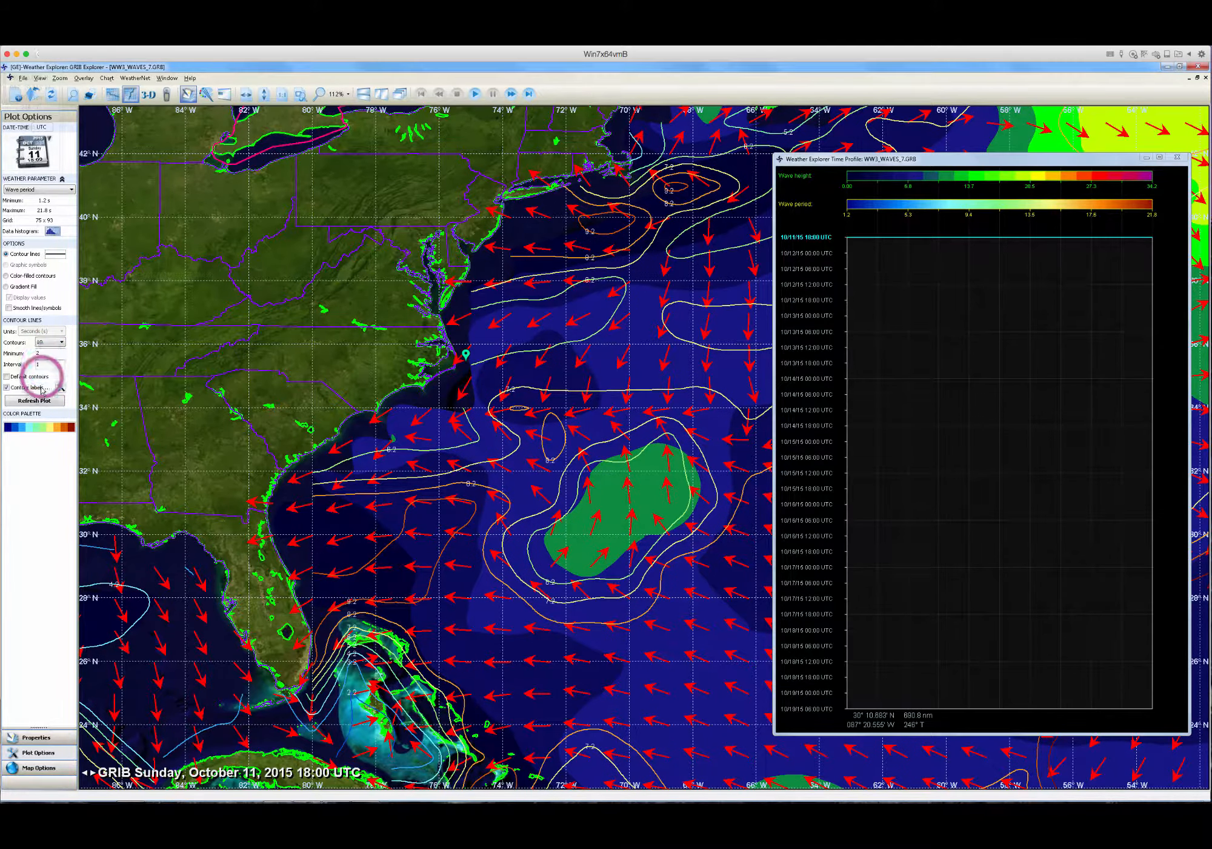
- Give the wave period contour labels an opaque background, a black font color and 0 decimals
click(60, 388)
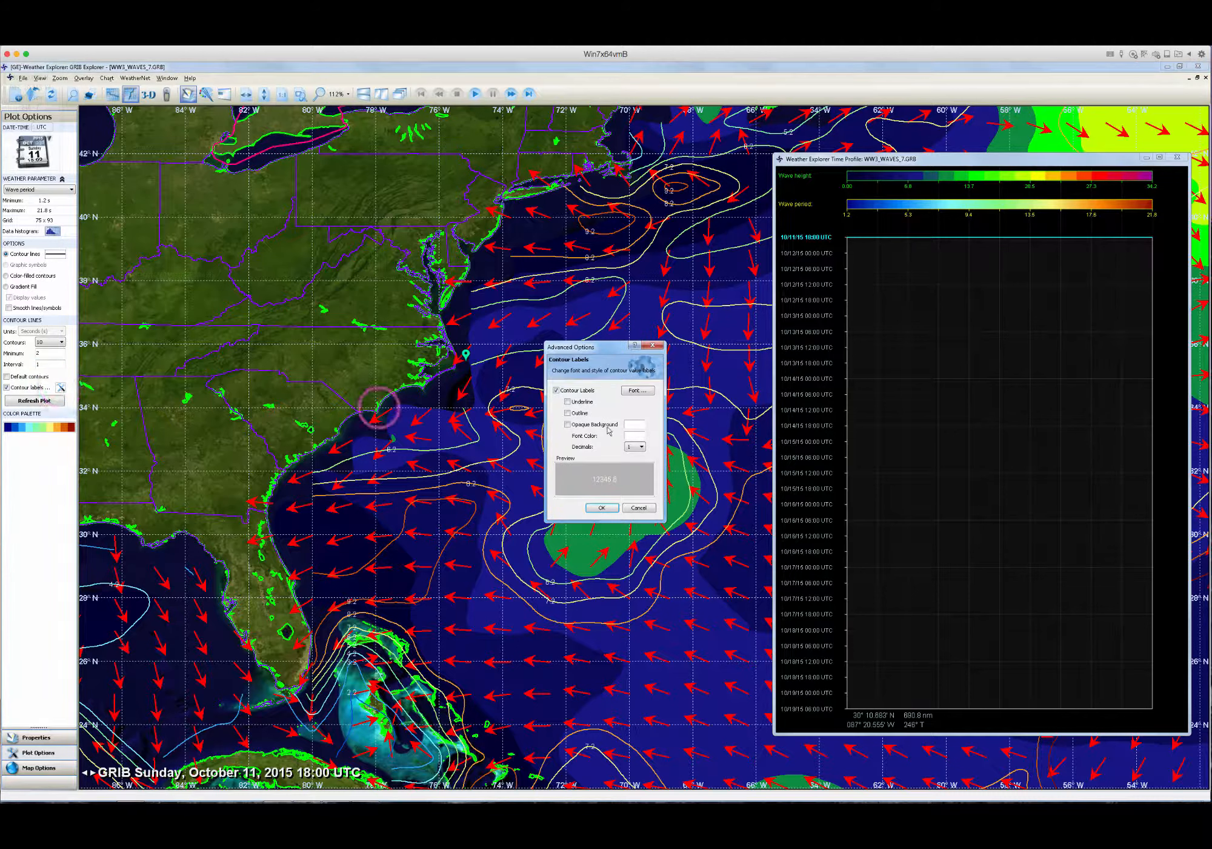
click(568, 425)
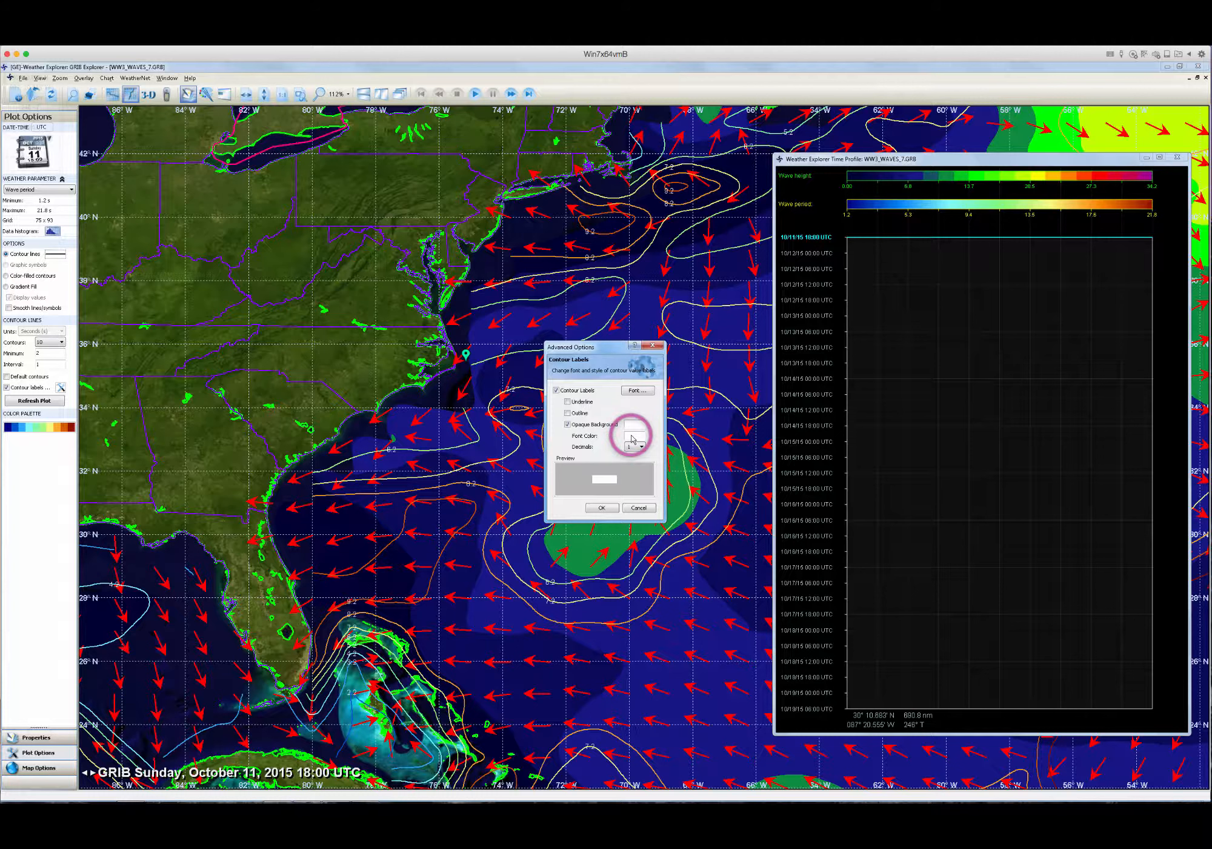
click(632, 438)
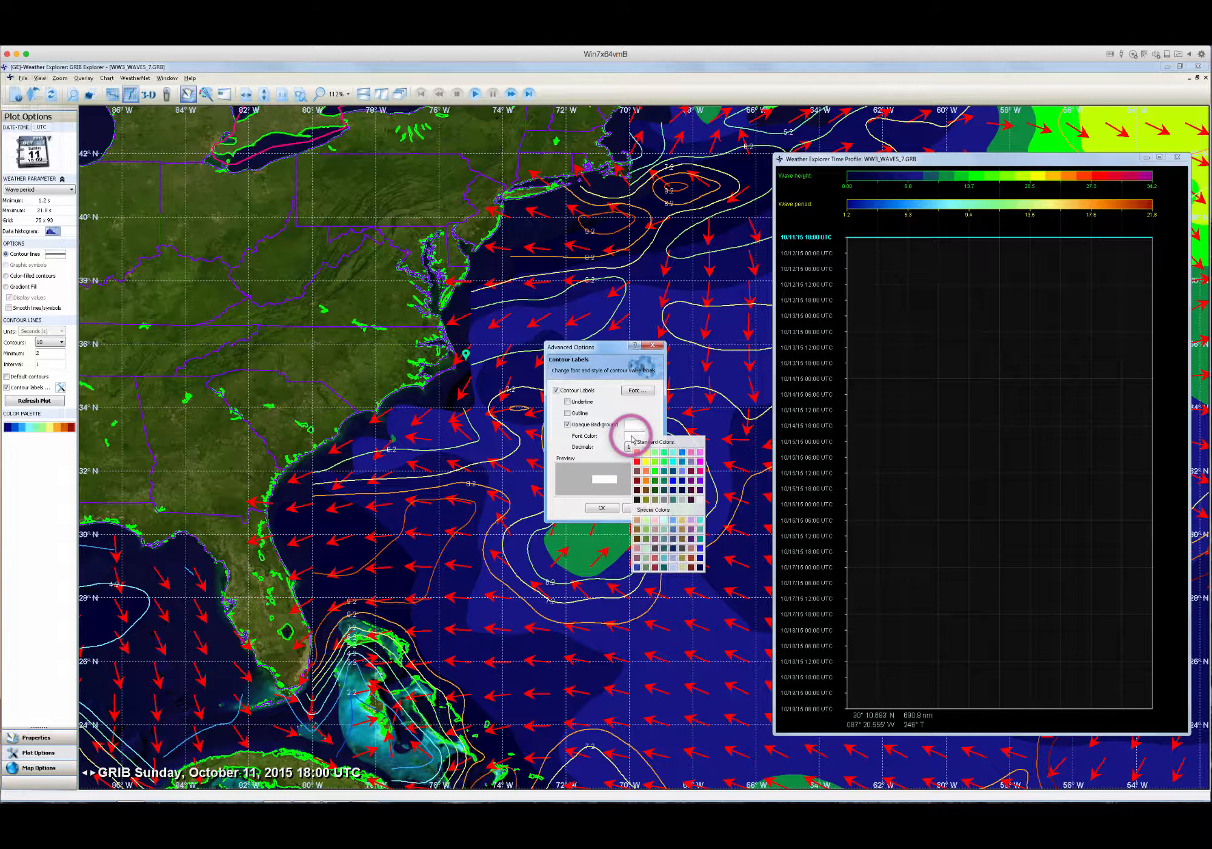
click(637, 499)
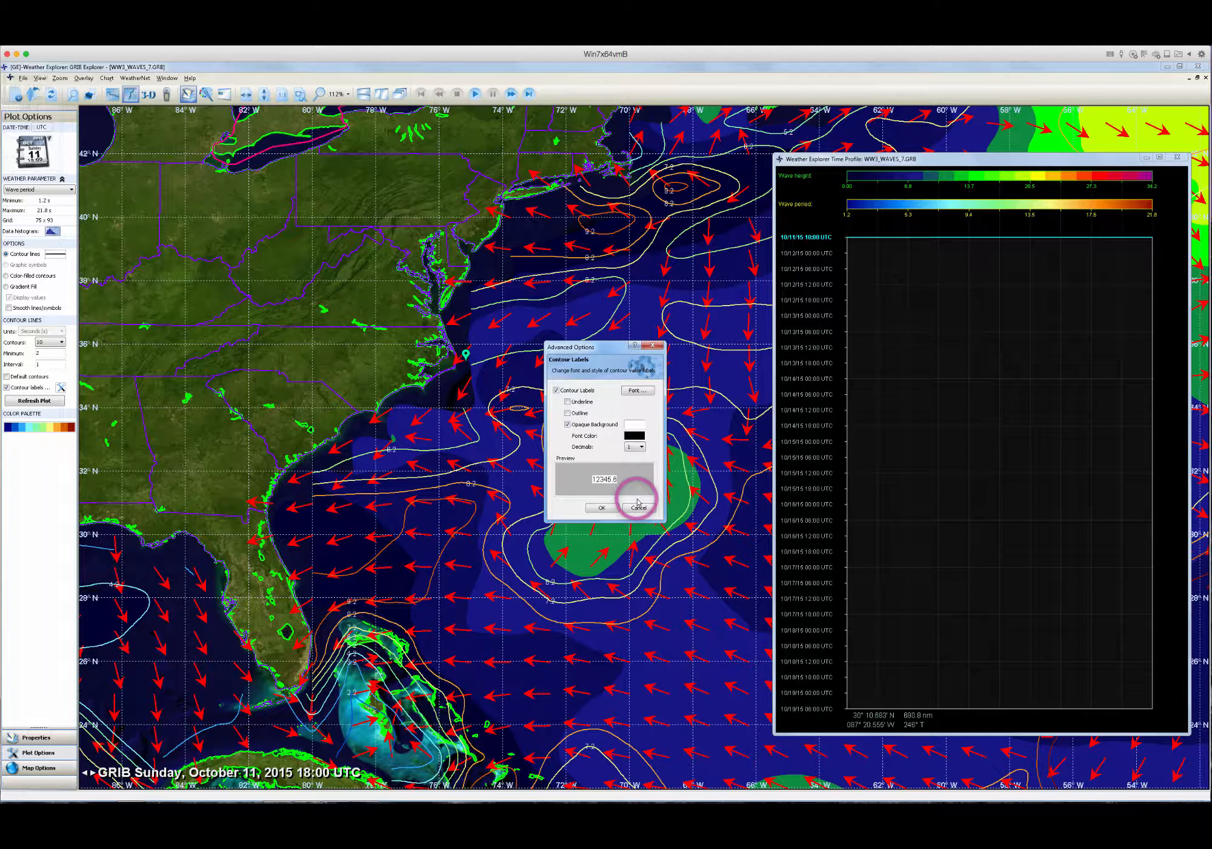
click(637, 447)
click(630, 454)
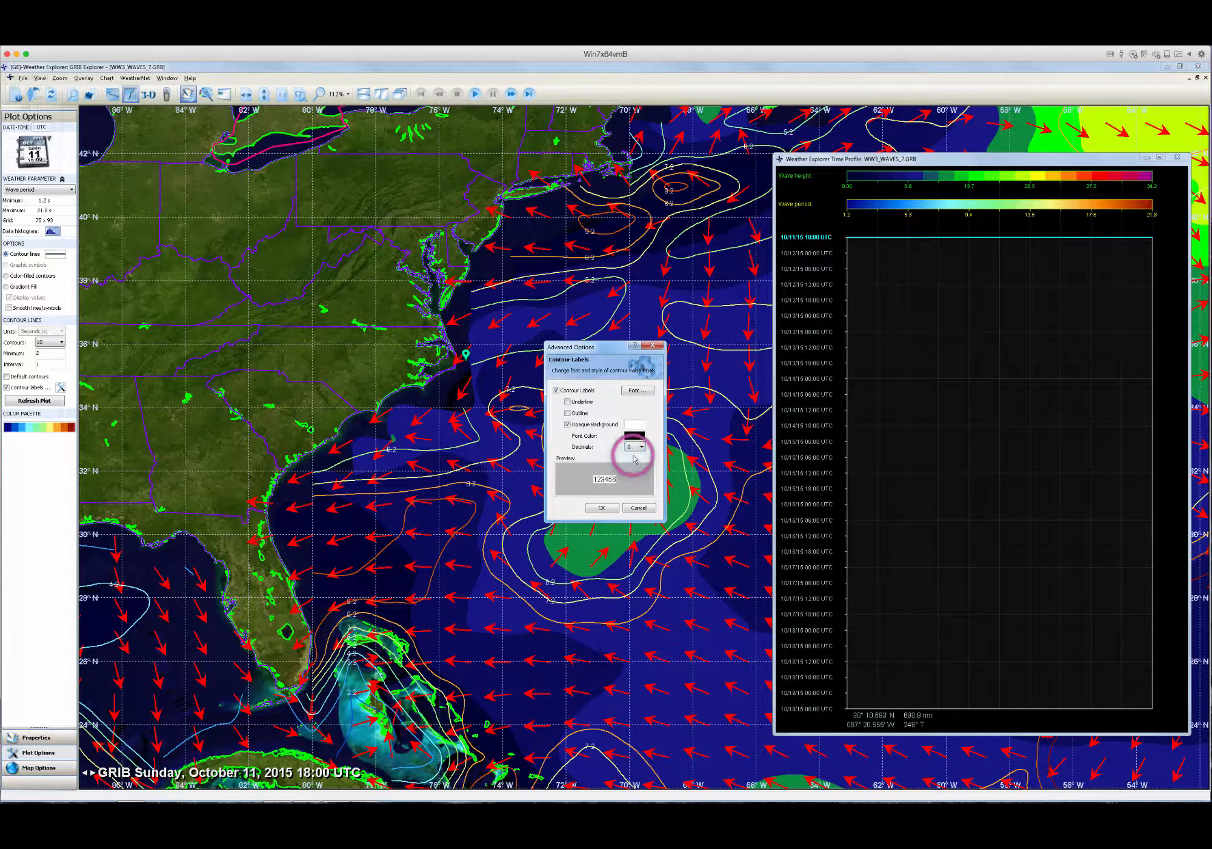
- Set the contour label font to Arial Bold, size 16, in black, and apply the label options
click(636, 390)
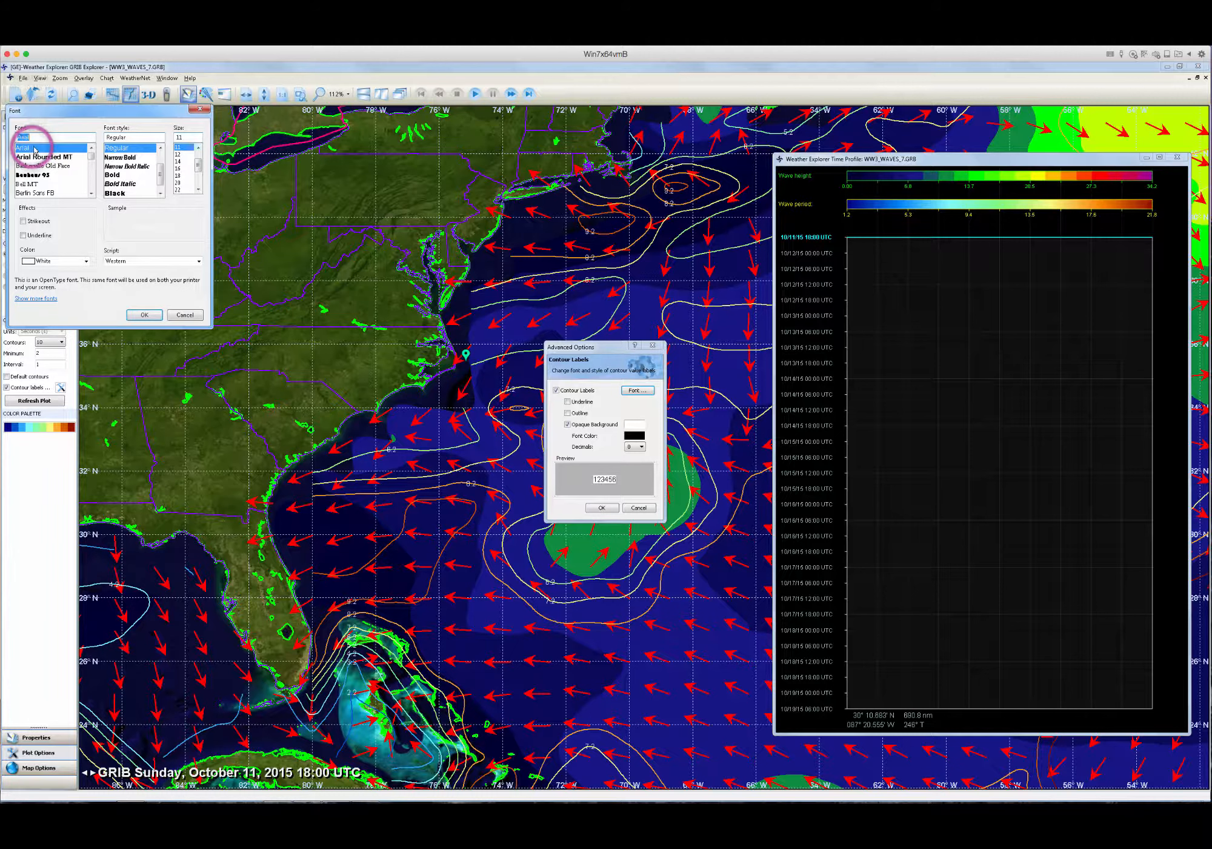
click(120, 174)
click(180, 167)
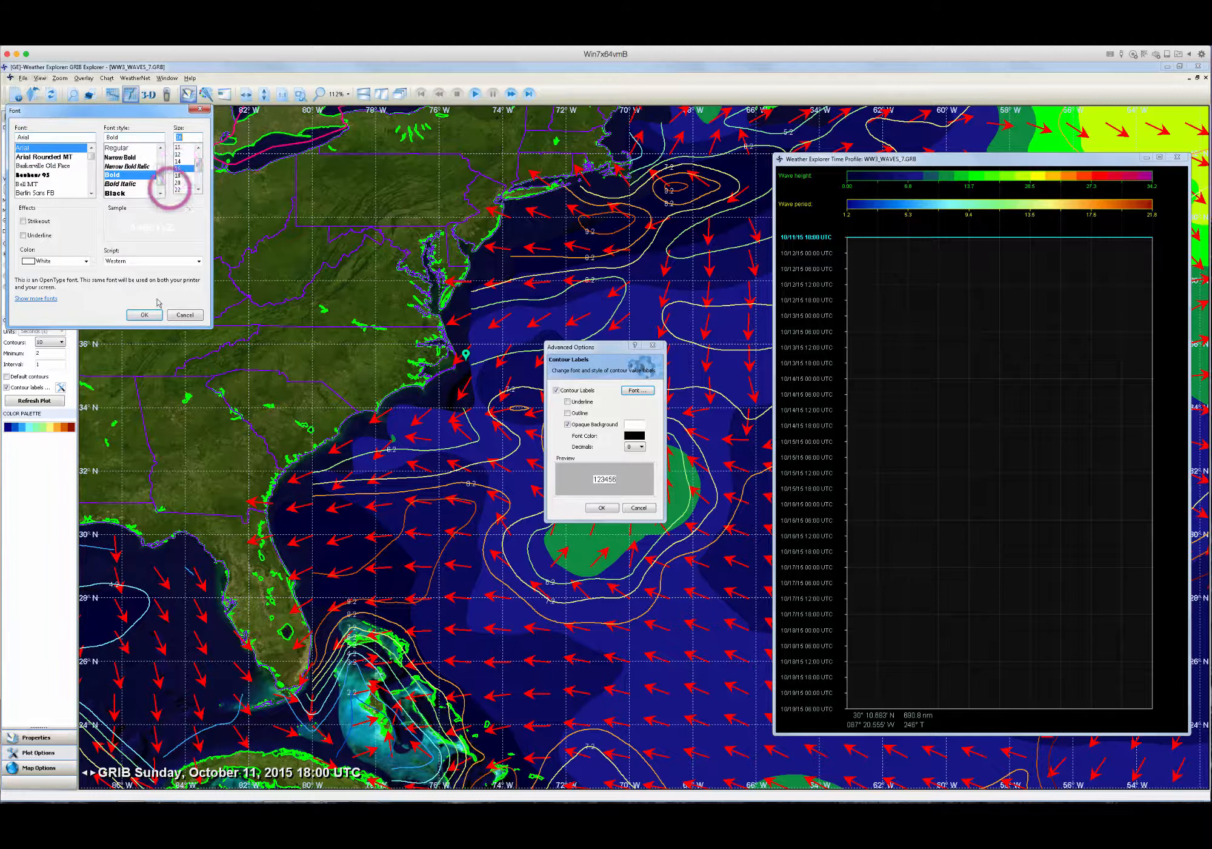
click(152, 317)
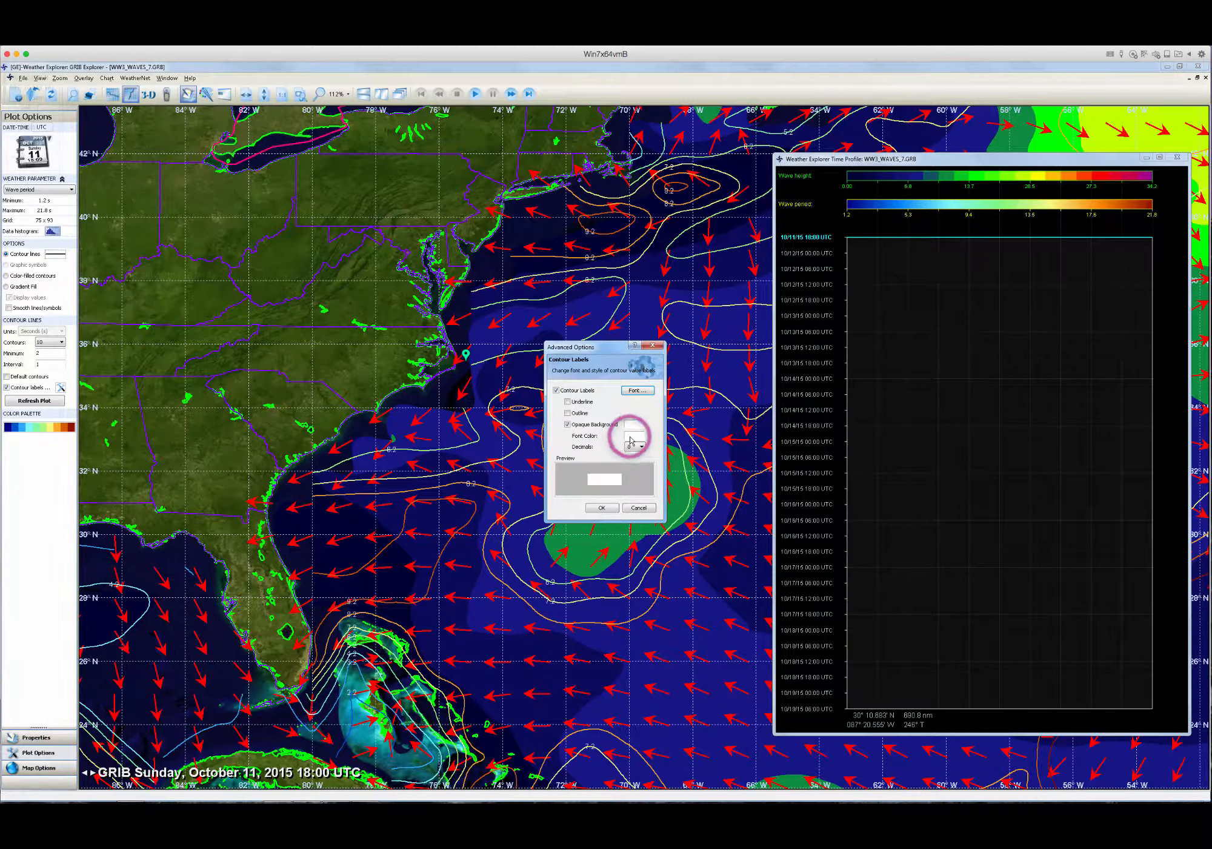
click(634, 435)
click(636, 500)
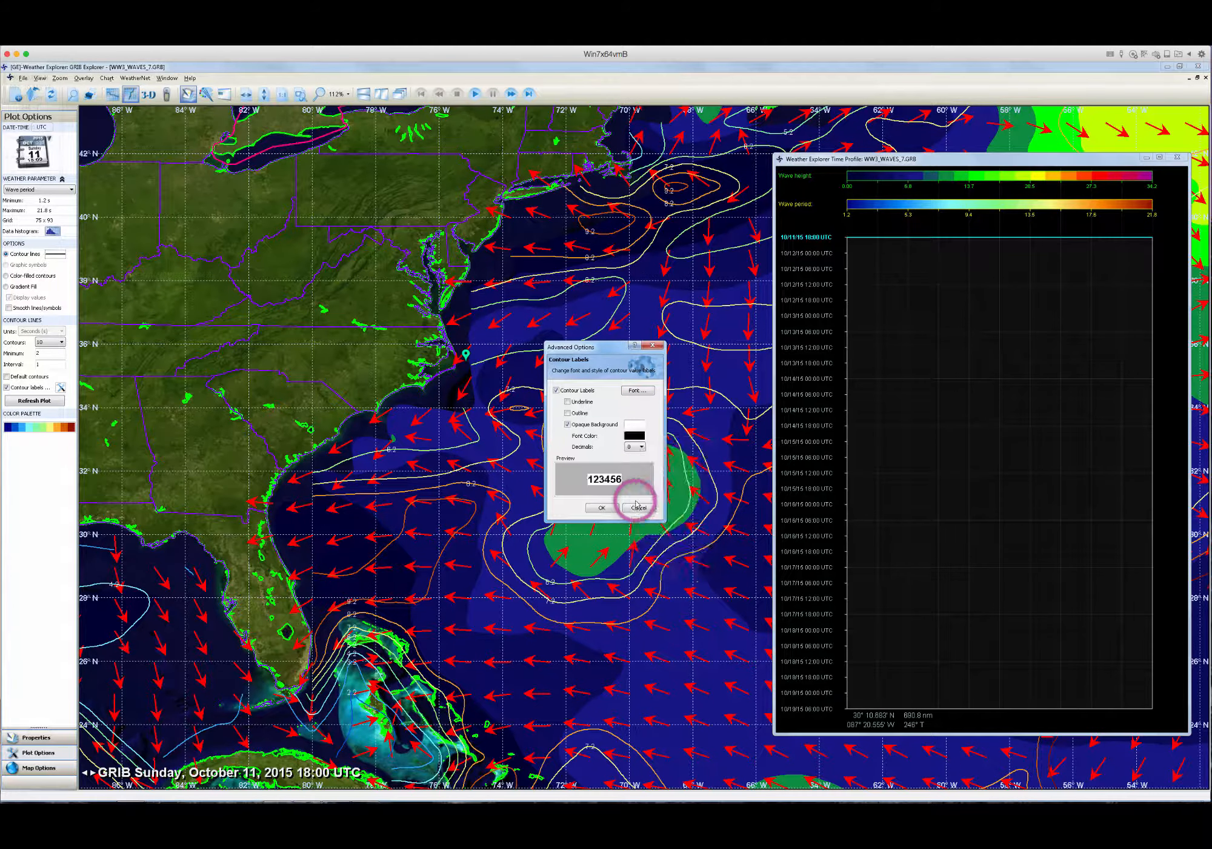
click(602, 507)
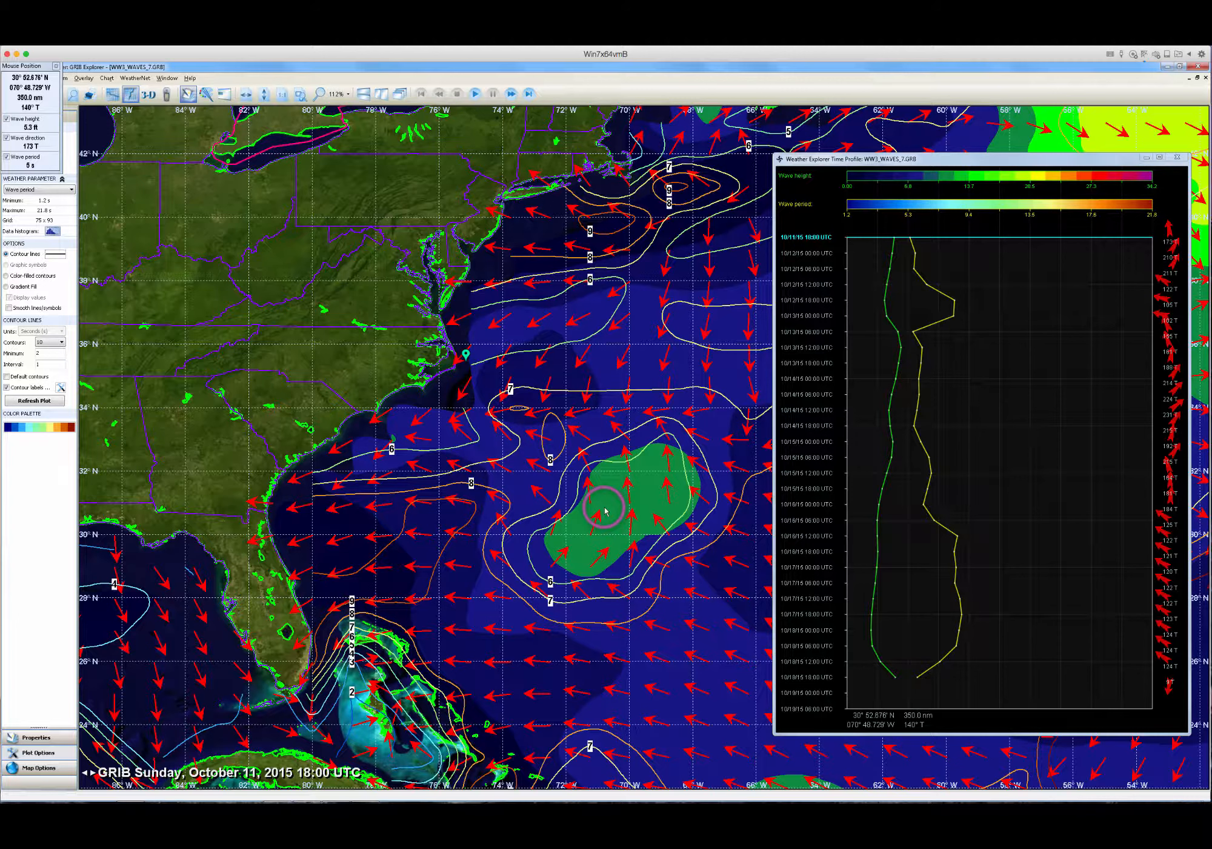
- Refresh the wave period plot and color its contours with the dark blue, green, yellow, red and magenta gradient
click(38, 401)
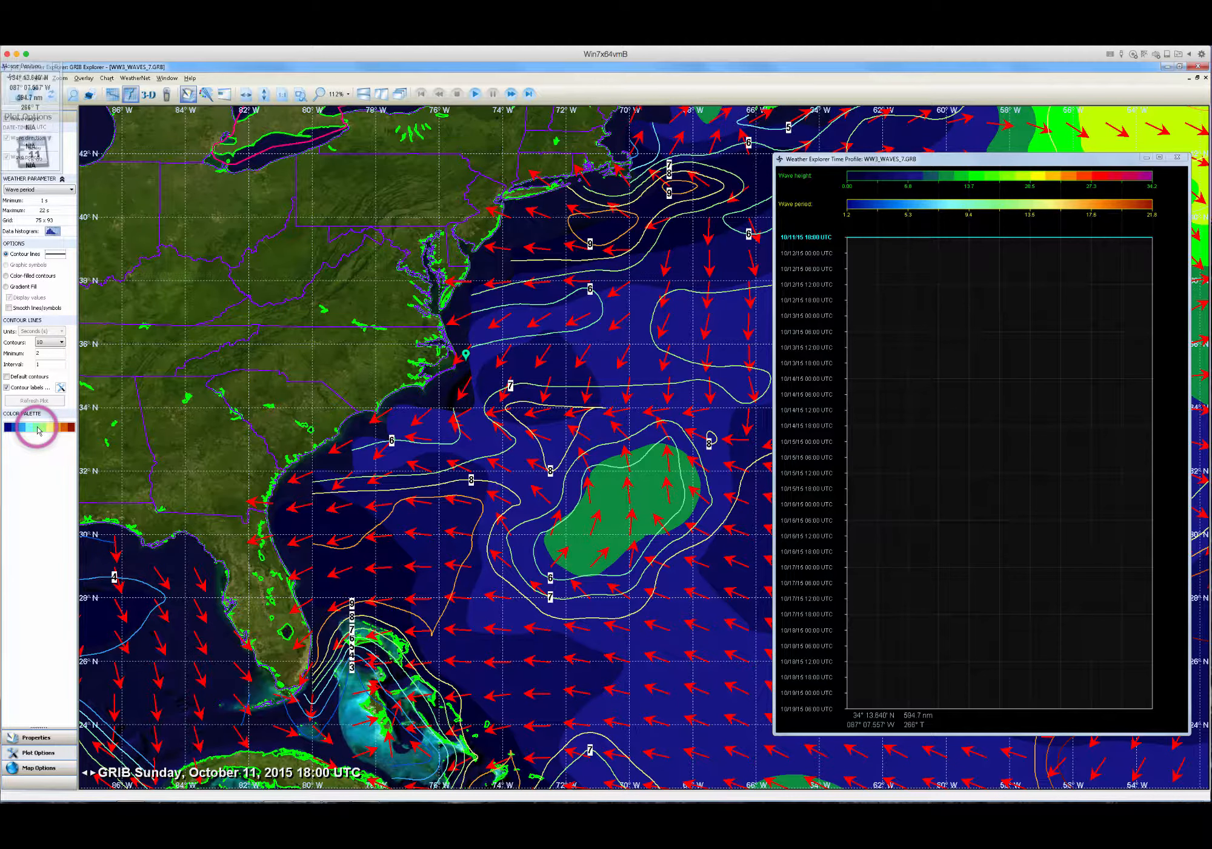
click(37, 428)
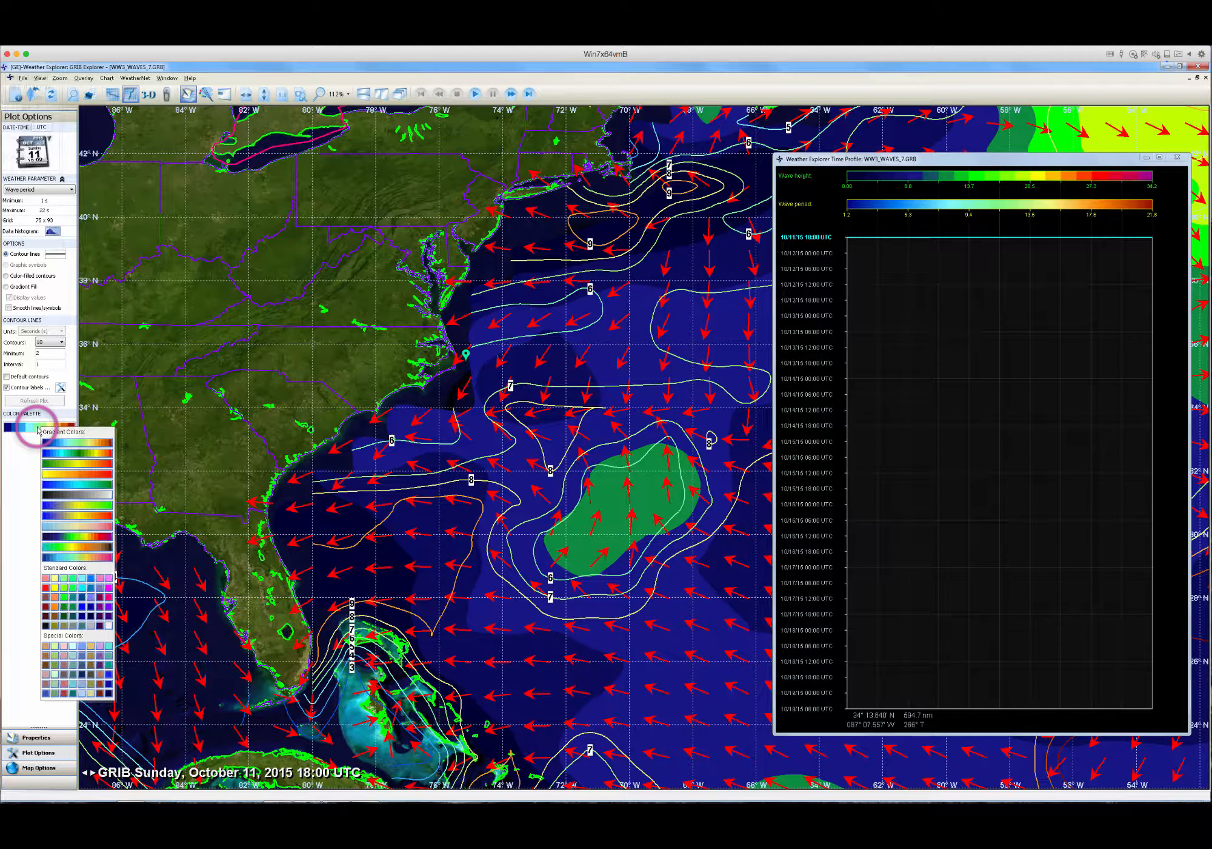
click(68, 538)
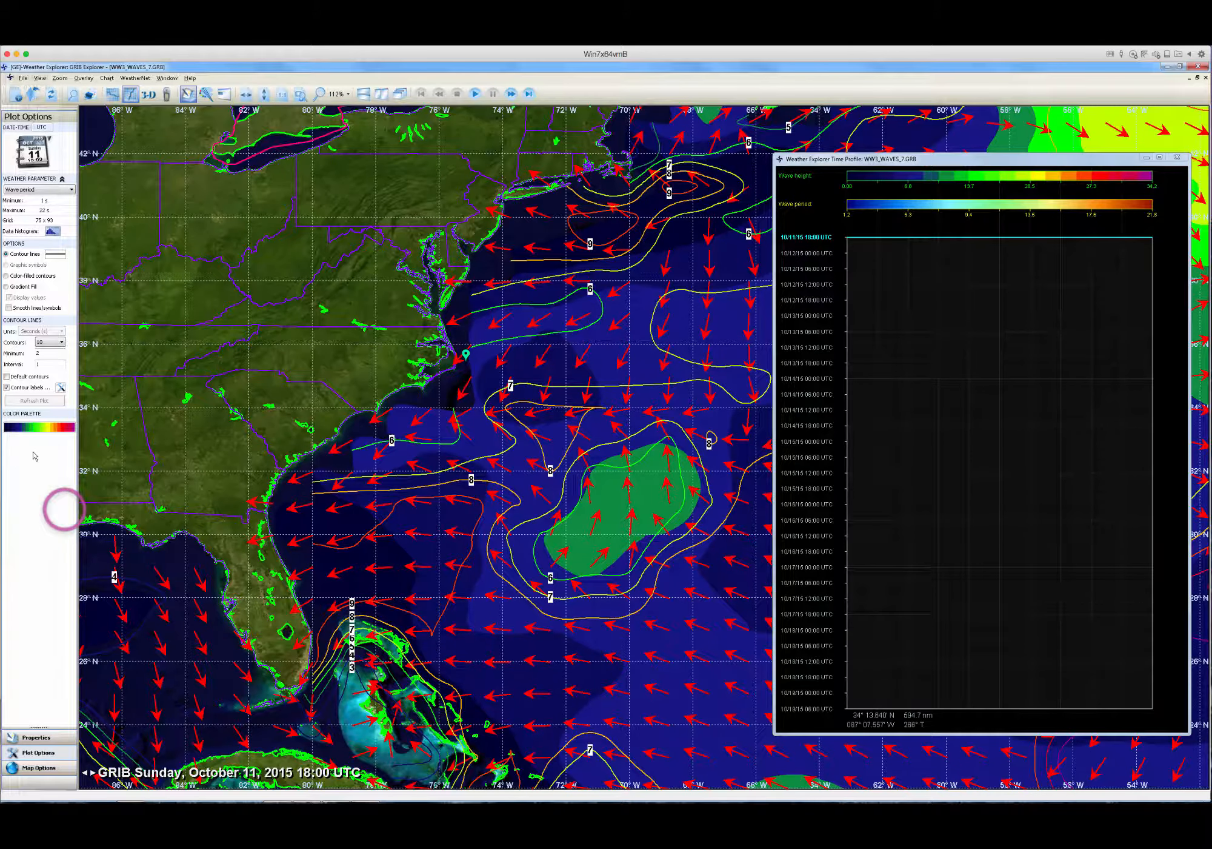
- Hide the properties panel and move the time profile window fully into view over the eastern part of the chart
drag(386, 454, 168, 93)
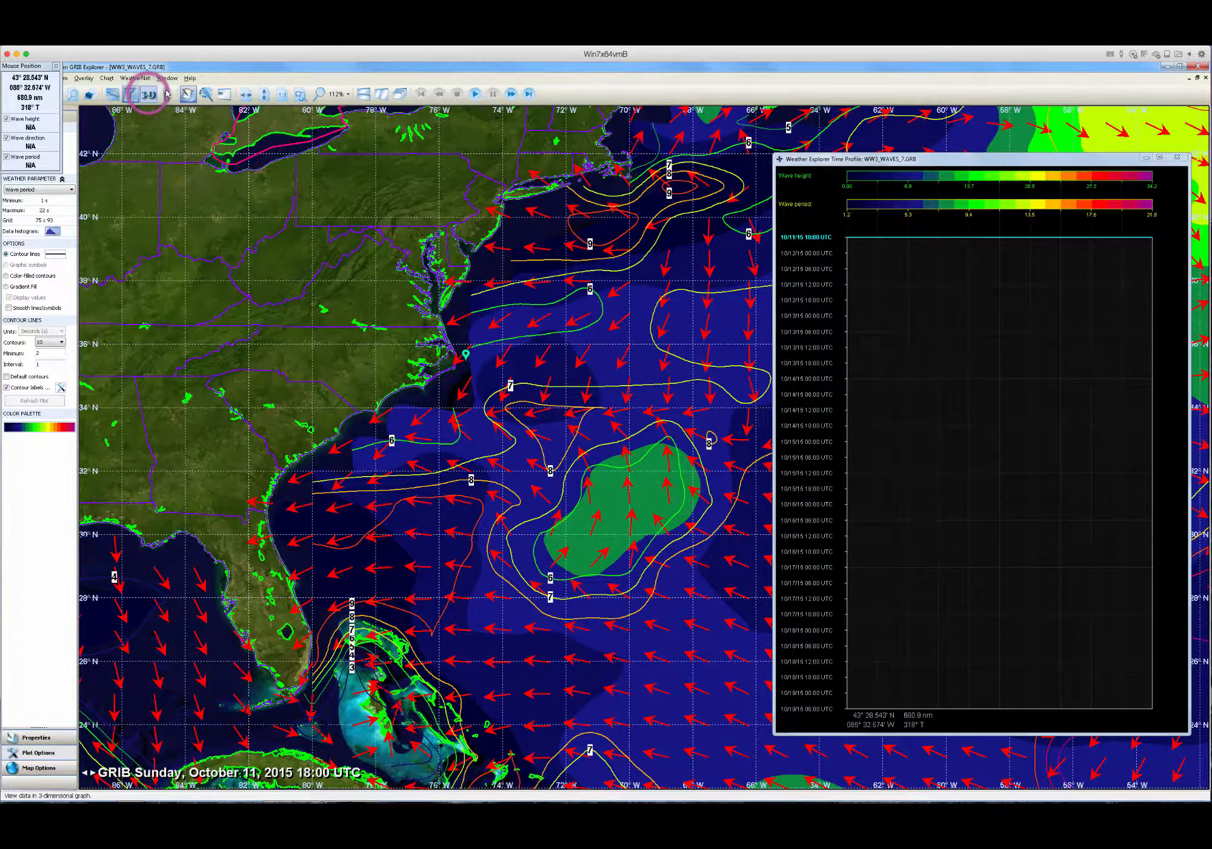
click(189, 97)
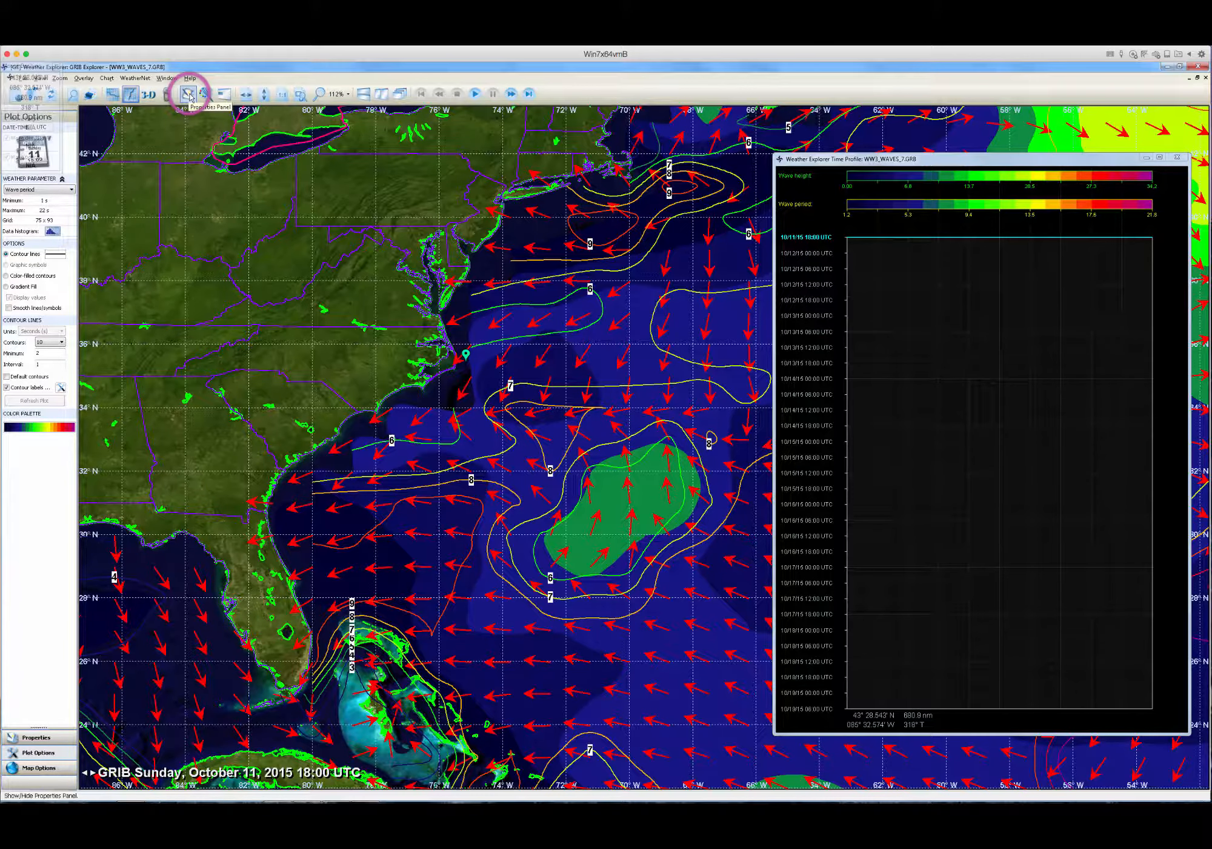
click(190, 97)
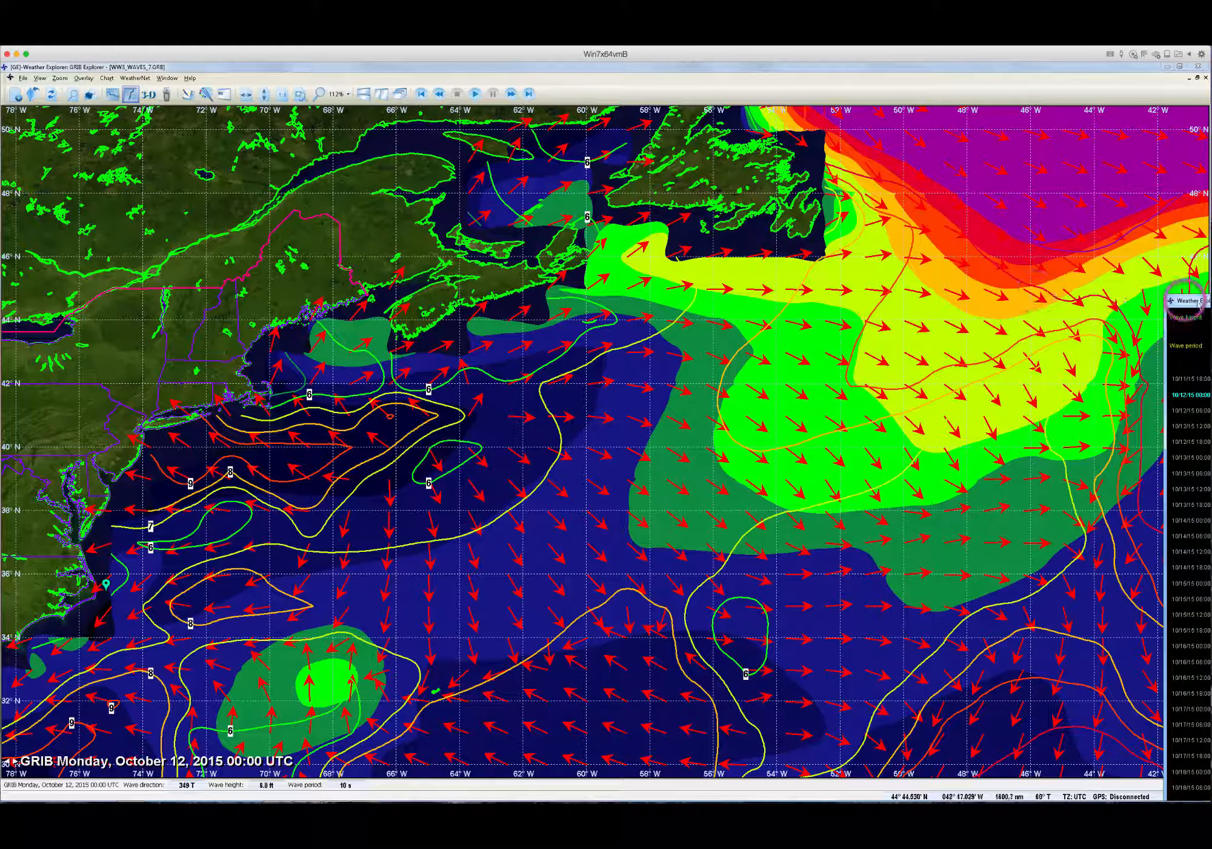
drag(1197, 303, 793, 144)
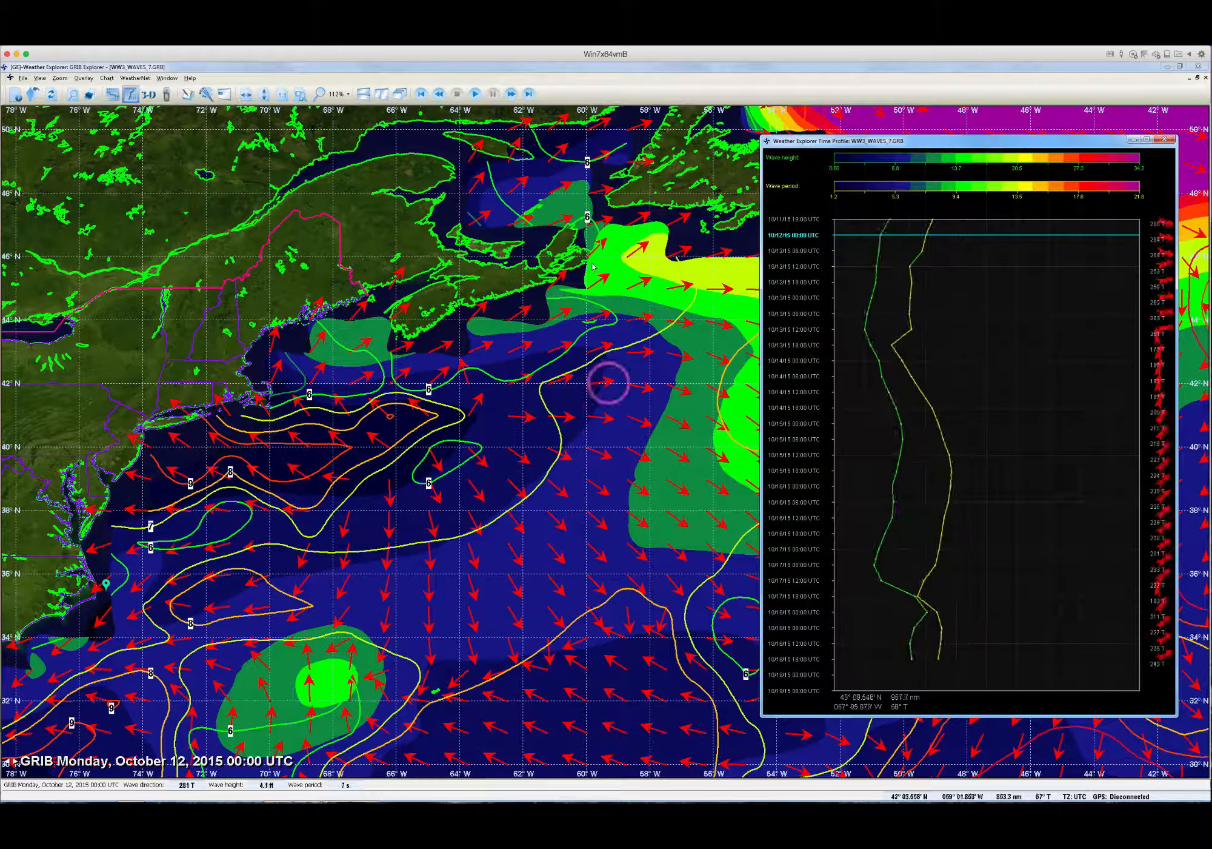